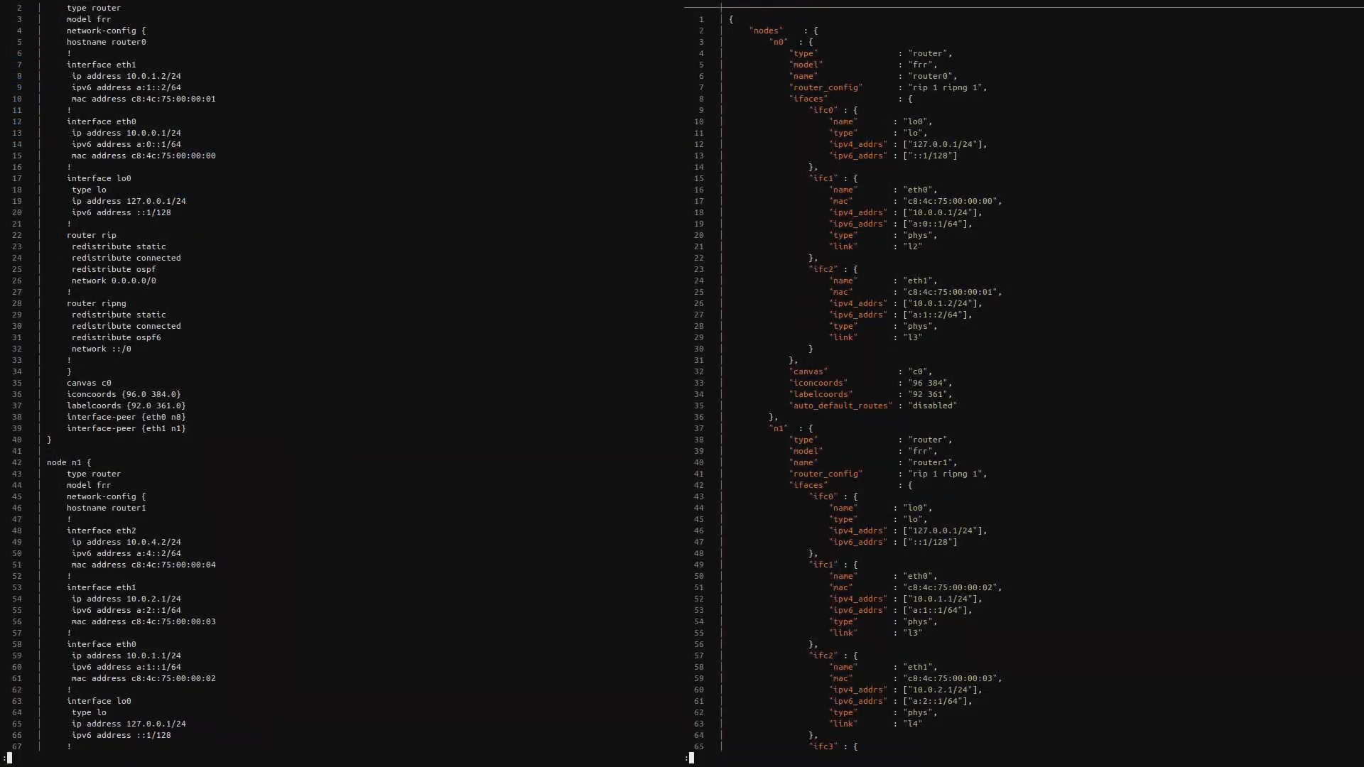
Compare the legacy and JSON topology files side by side, reading through the node, link, canvas and option definitions
key("Down")
key("Down")
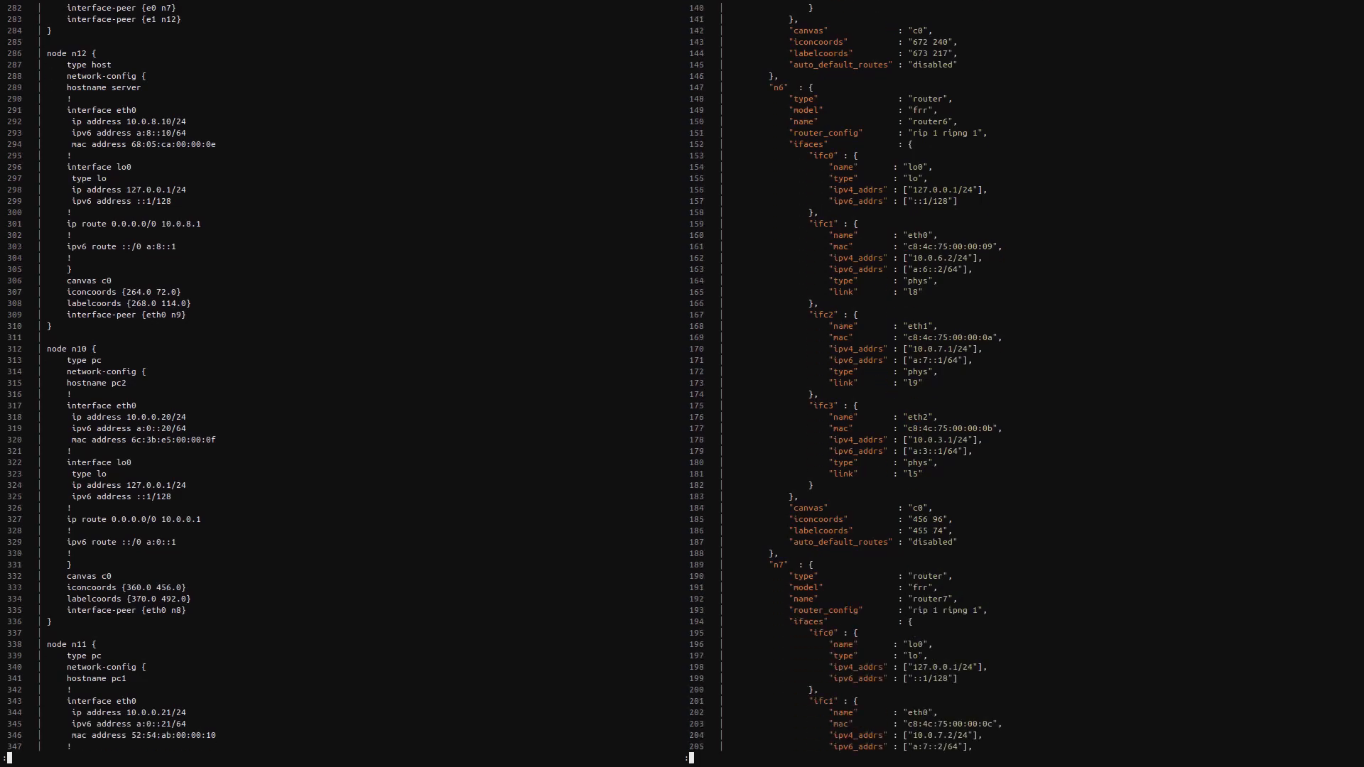
key("Down")
key("Down")
key("Down")
key("Down")
key("Down")
key("Down")
key("Down")
key("Down")
key("Down")
key("Down")
key("Down")
key("Down")
key("Down")
key("Down")
key("Down")
key("Down")
key("Down")
key("Down")
key("Down")
key("Down")
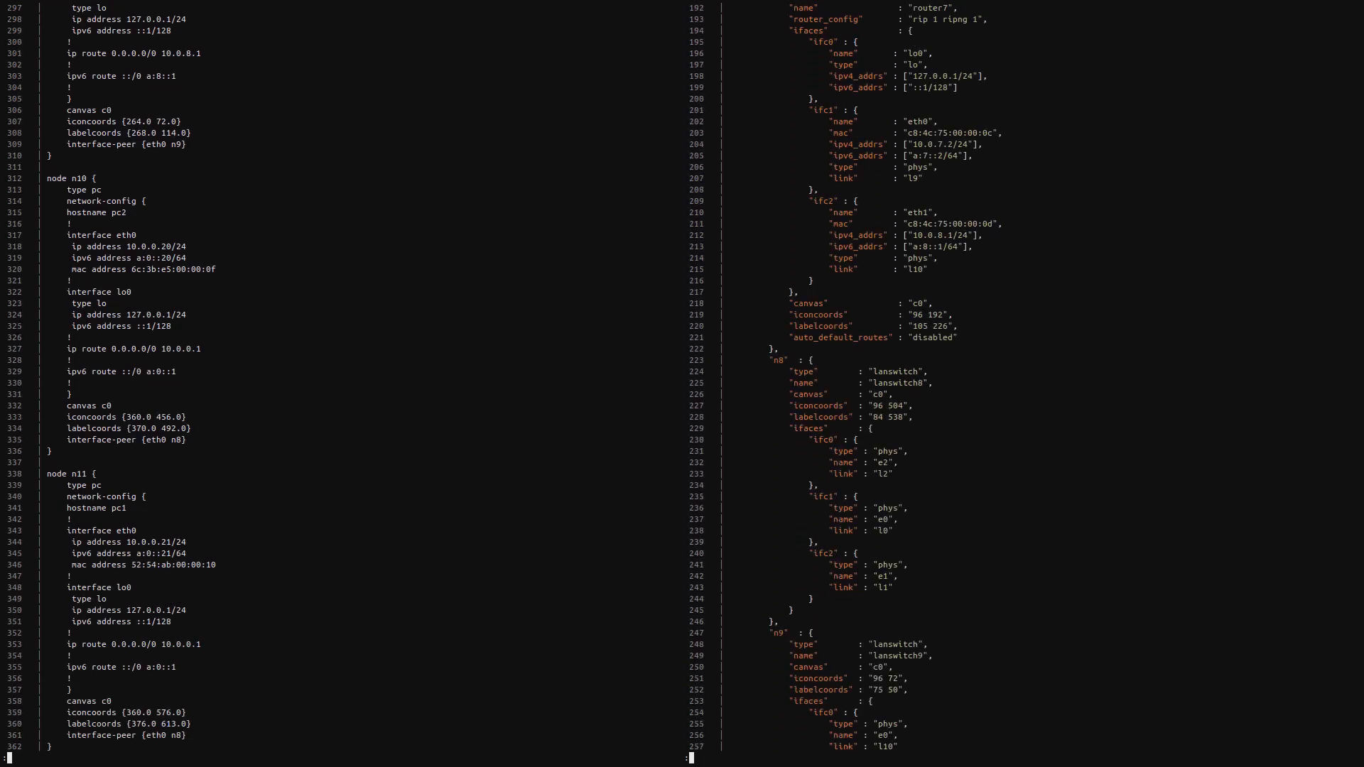
key("Down")
key("Down")
key("Down")
key("Down")
key("Down")
key("Down")
key("Down")
key("Down")
key("Down")
key("Down")
key("Down")
key("Down")
key("Down")
key("Down")
key("Down")
key("Down")
key("Down")
key("Down")
key("Down")
key("Down")
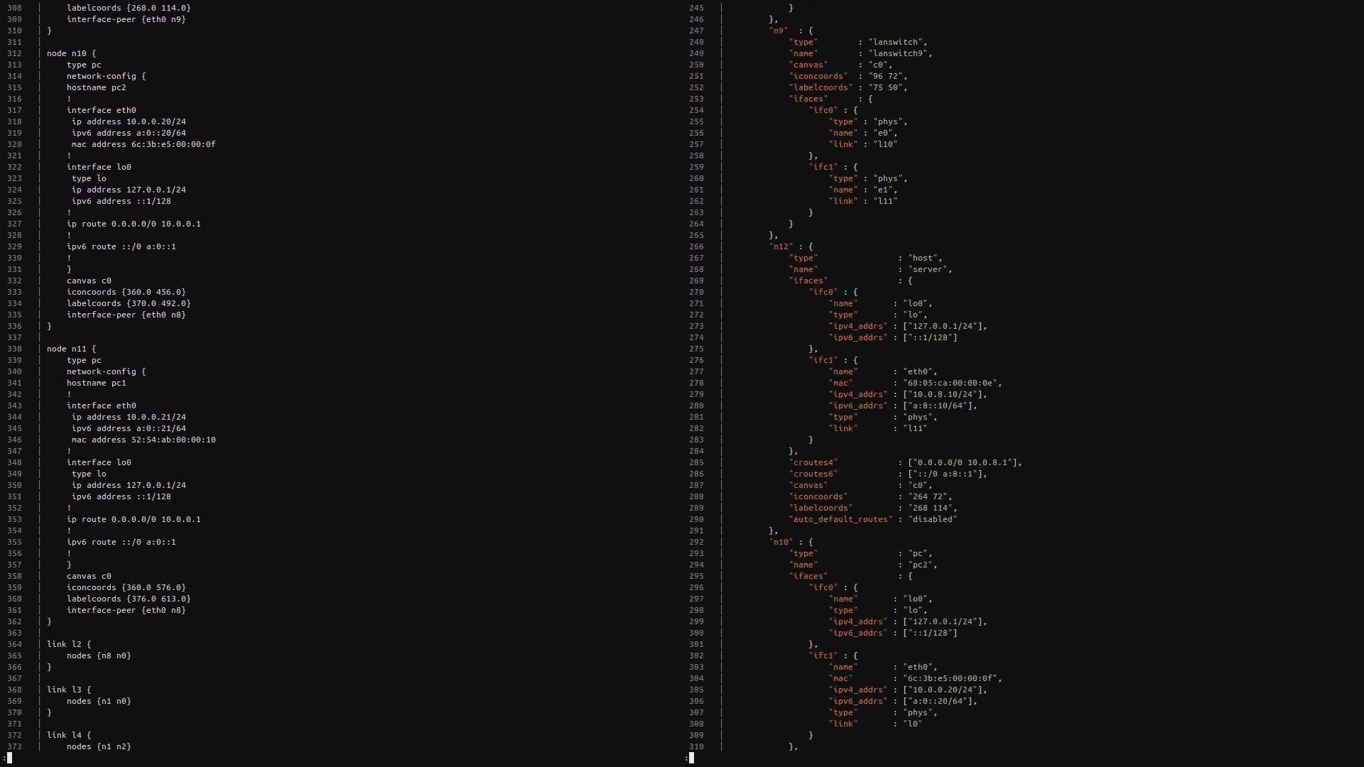
key("Down")
key("Down")
key("Down")
key("Down")
key("Down")
key("Down")
key("Down")
key("Down")
key("Down")
key("Down")
key("Down")
key("Down")
key("Down")
key("Down")
key("Down")
key("Down")
key("Down")
key("Down")
key("Down")
key("Down")
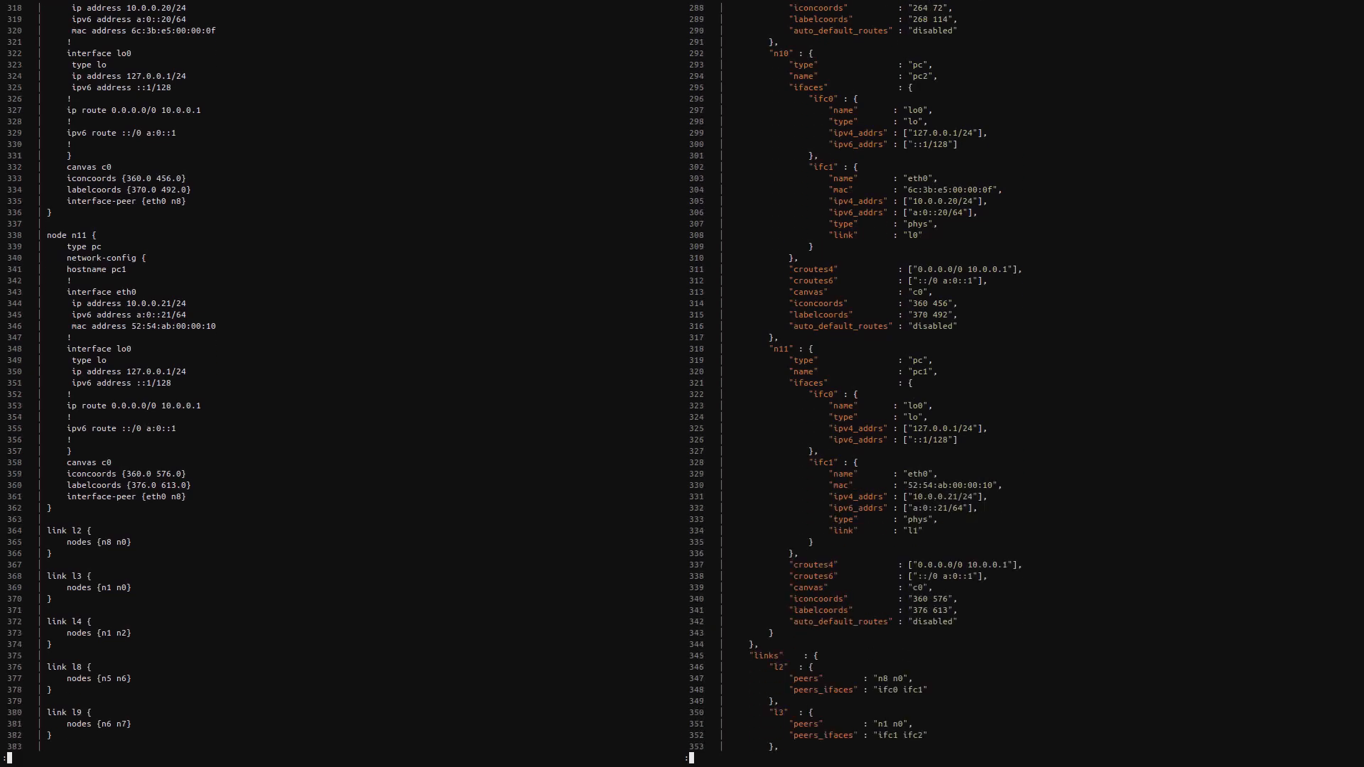
key("Down")
key("Down")
key("Down")
key("Down")
key("Down")
key("Down")
key("Down")
key("Down")
key("Down")
key("Down")
key("Down")
key("Down")
key("Down")
key("Down")
key("Down")
key("Down")
key("Down")
key("Down")
key("Down")
key("Down")
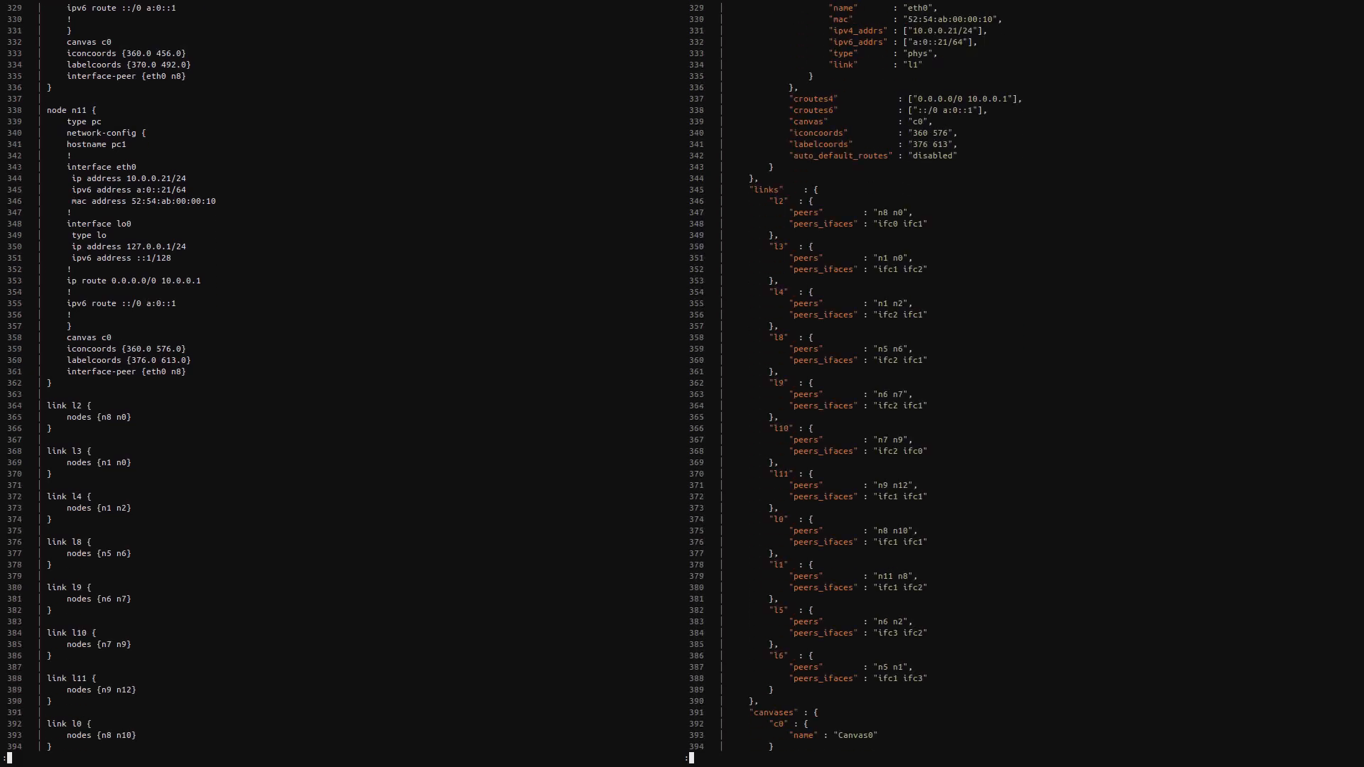
key("Down")
key("Down")
key("Down")
key("Down")
key("Down")
key("Down")
key("Down")
key("Down")
key("Down")
key("Down")
key("Down")
key("Down")
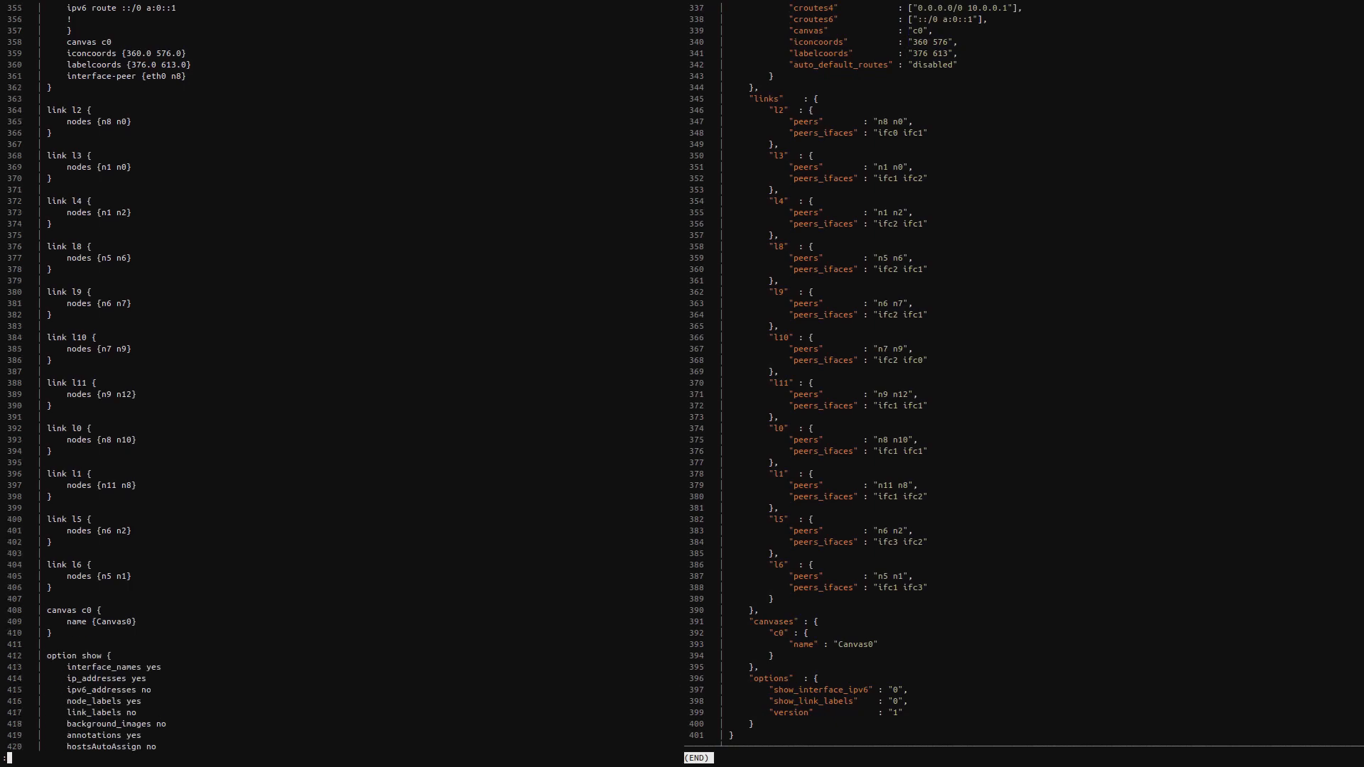
key("Down")
key("Down")
key("Down")
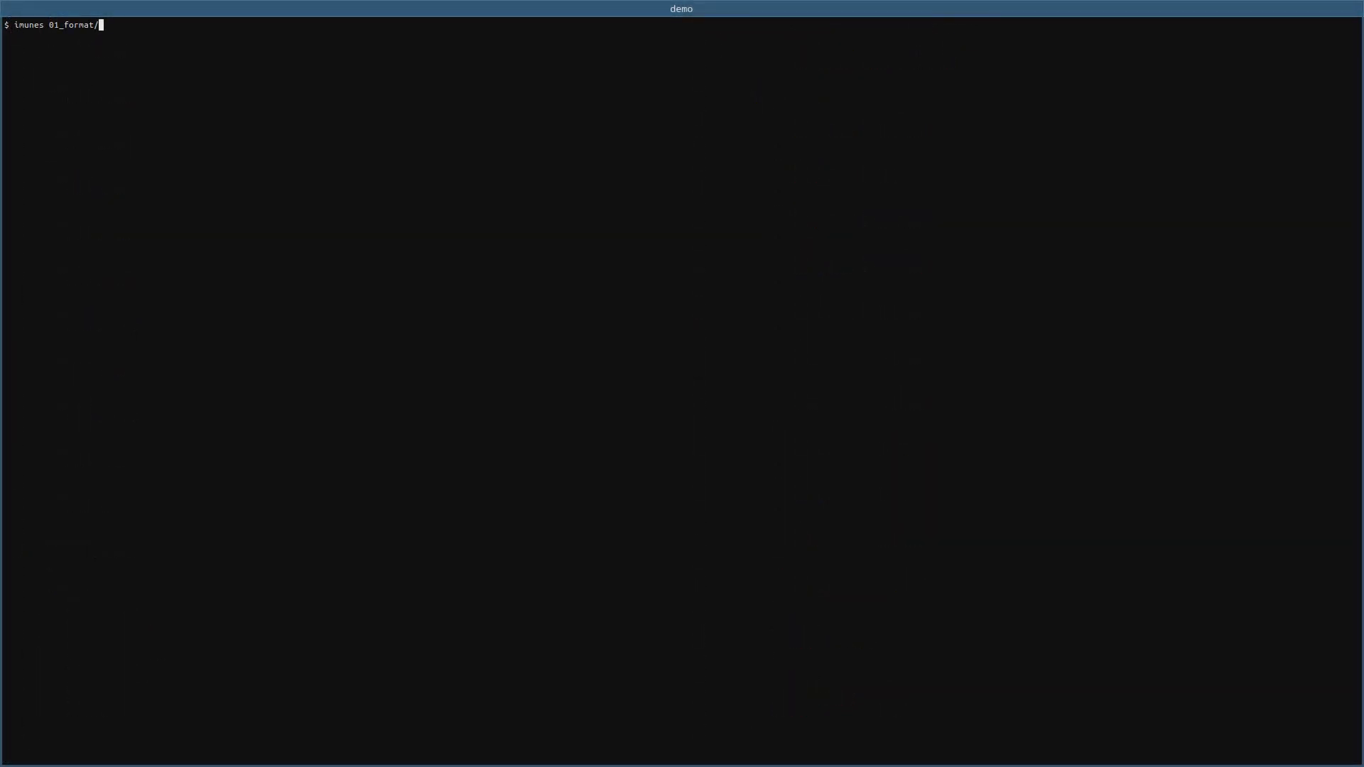
Launch IMUNES with the legacy topology 01_format/old.imn and dismiss the legacy configuration notice
type("old.imn")
key("Return")
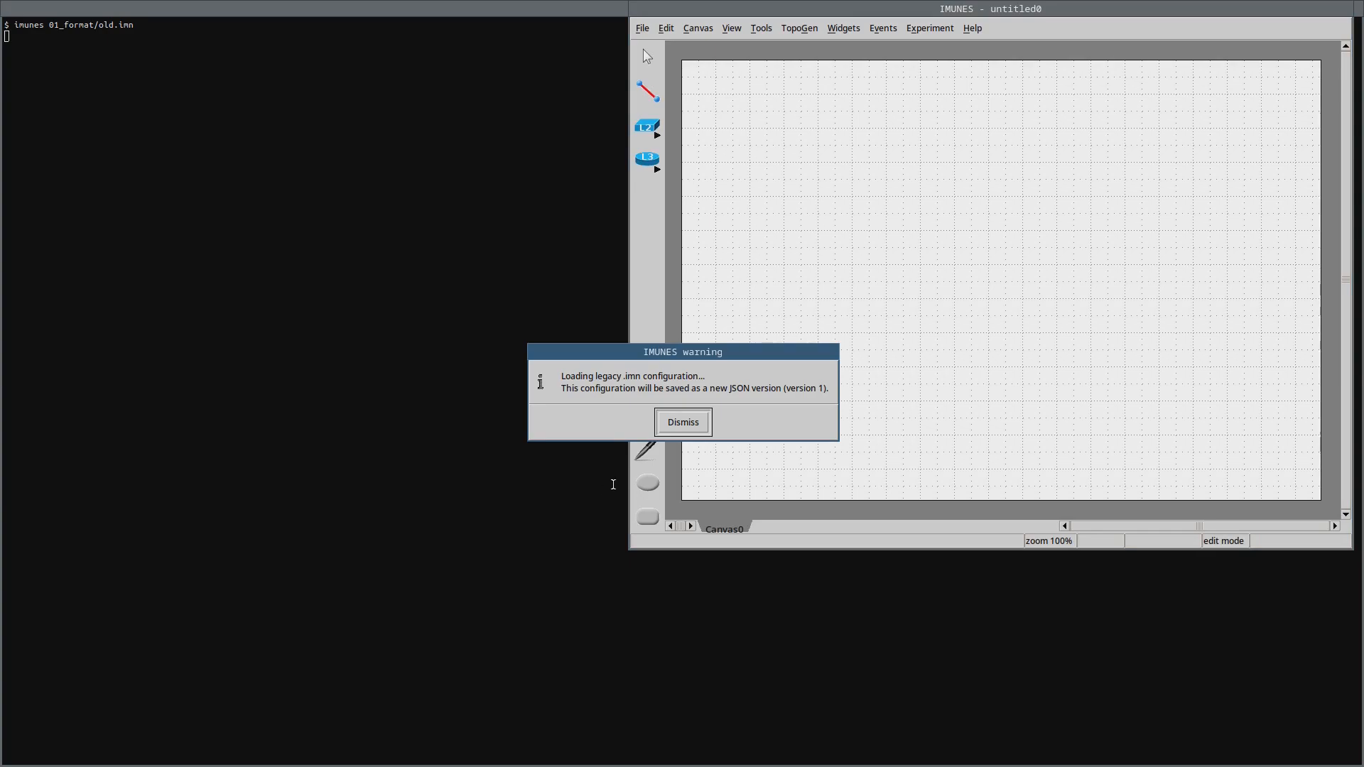
left_click(683, 422)
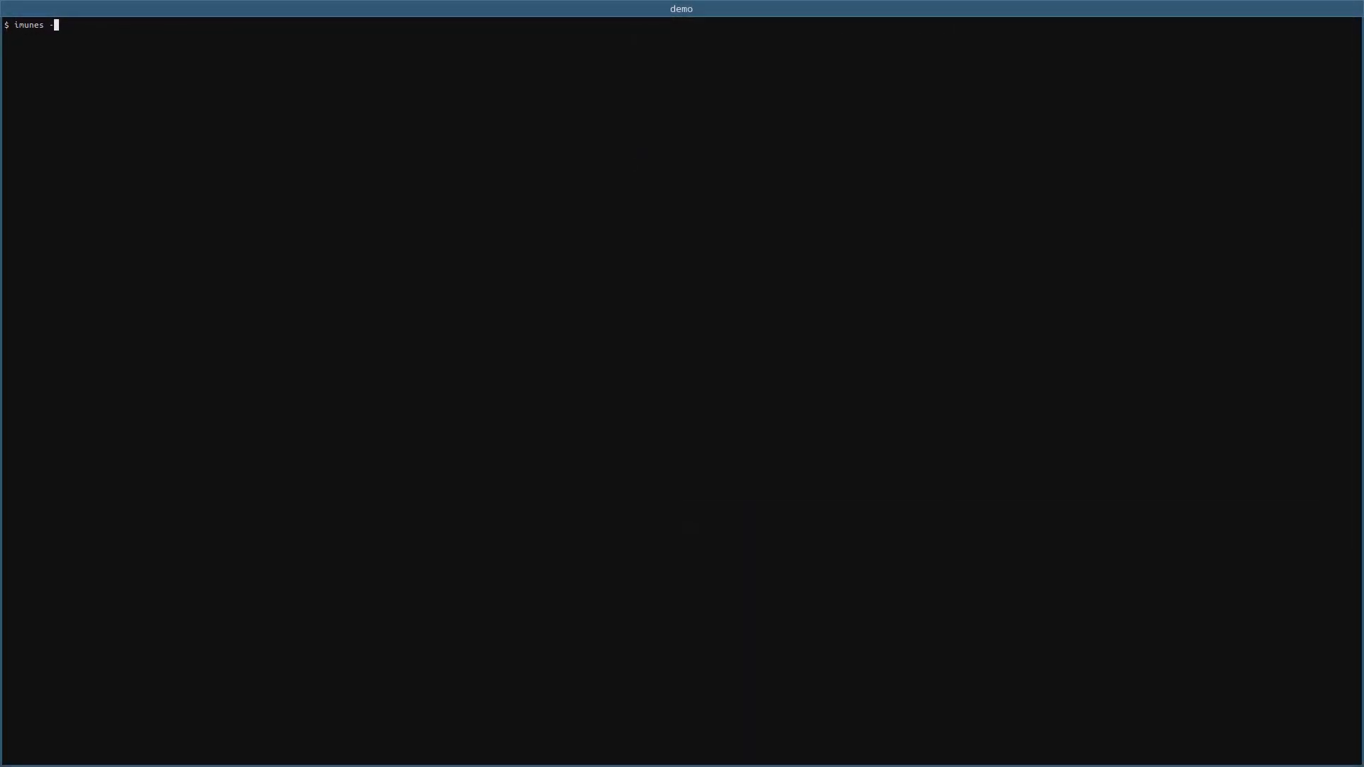
Convert 01_format/old.imn to the JSON format from the terminal with imunes --convert
type("-convert 01_format/o")
key("Tab")
key("Return")
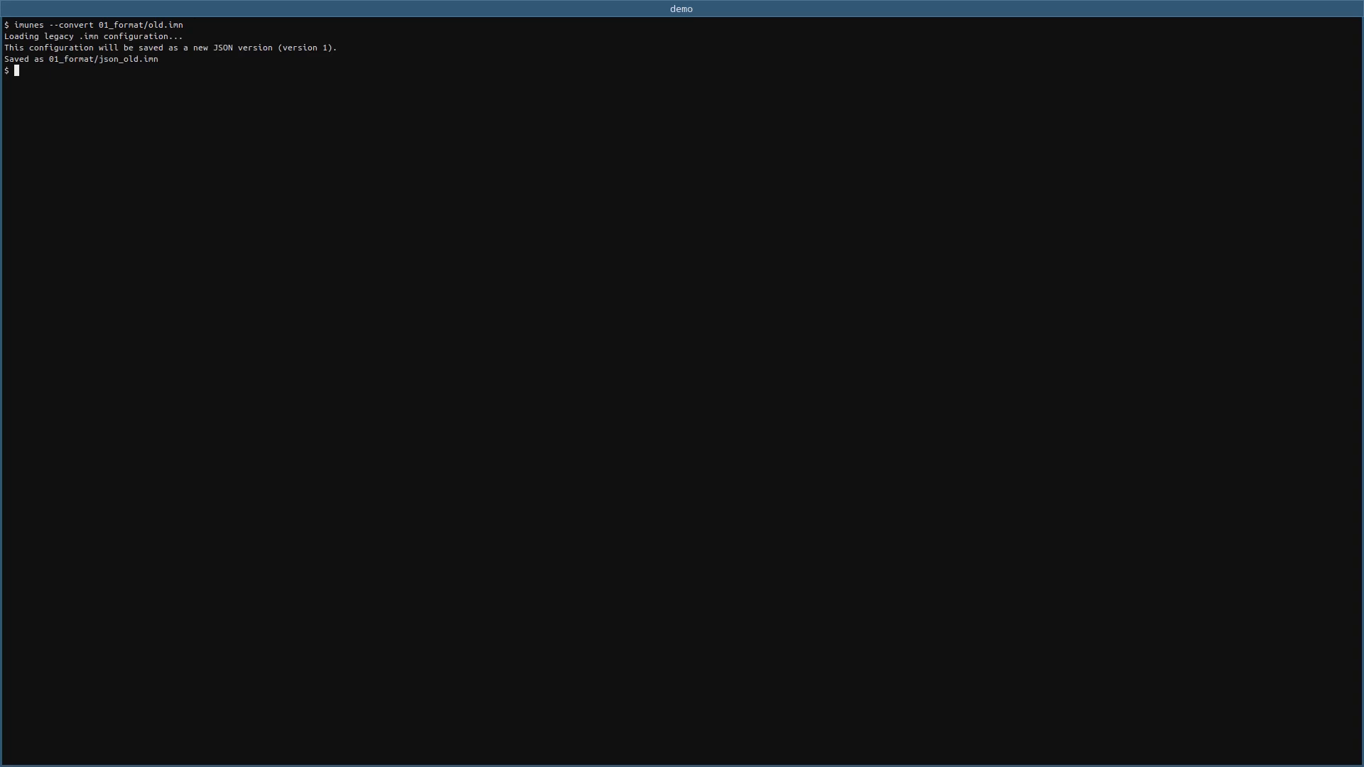
Launch IMUNES with the converted topology 01_format/json_old.imn
type("imunes 01_format/json")
key("Tab")
key("Return")
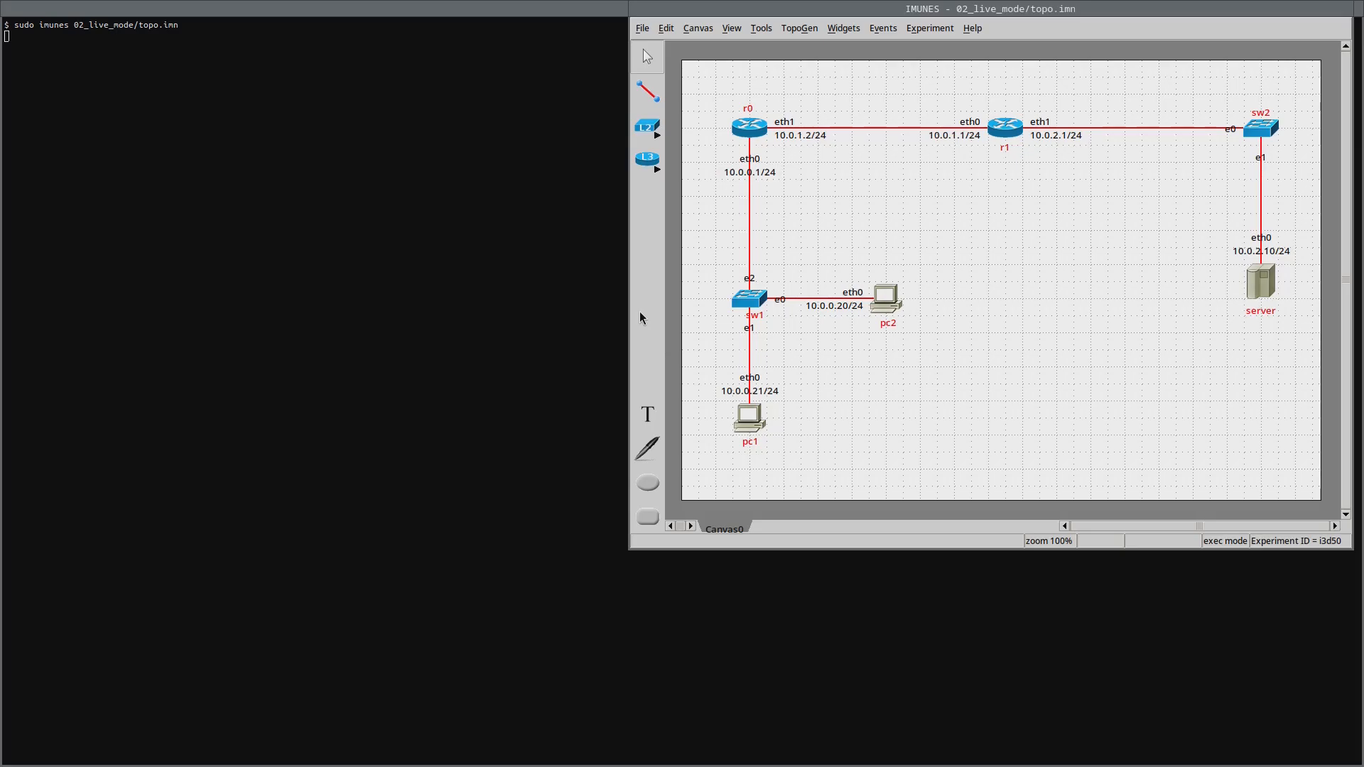
Add a PC node below router r1 in the running experiment and link it to r1
left_click(650, 162)
left_click(710, 264)
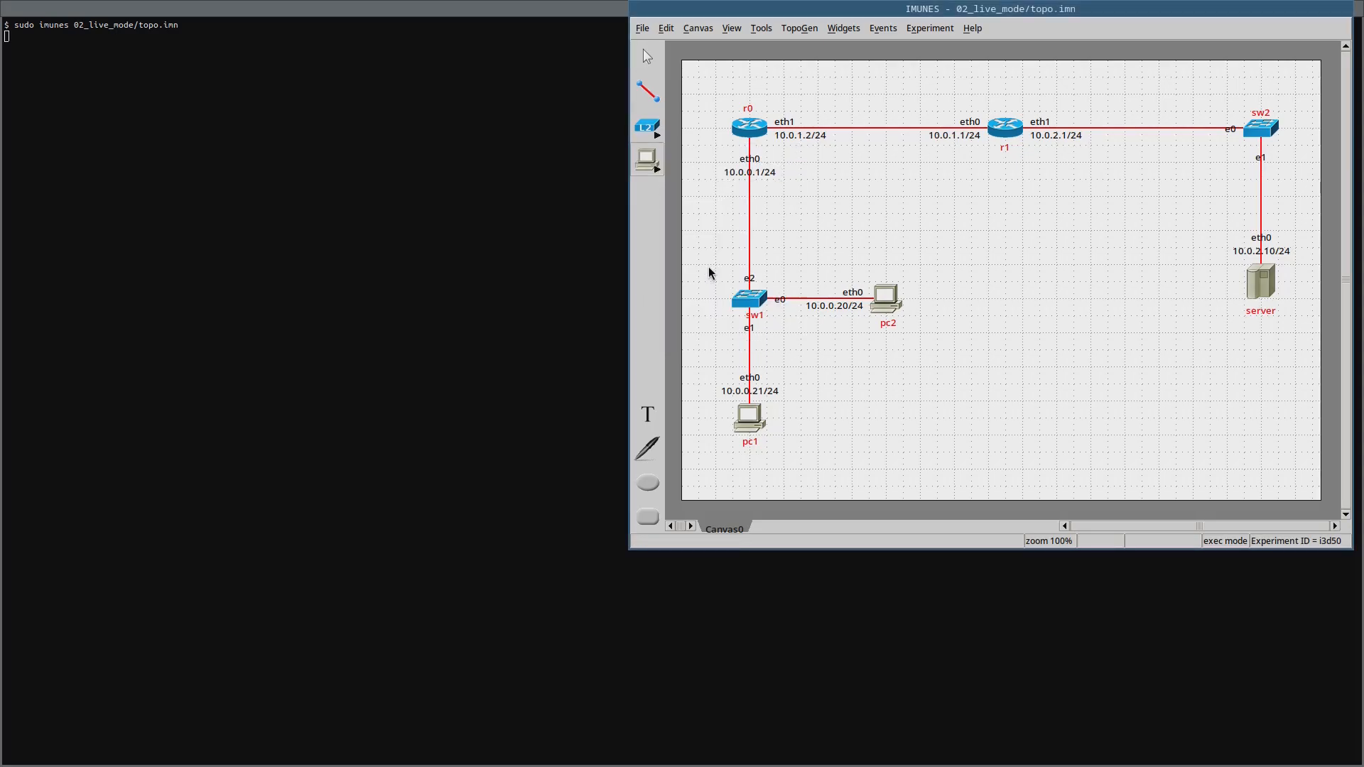
left_click(1008, 295)
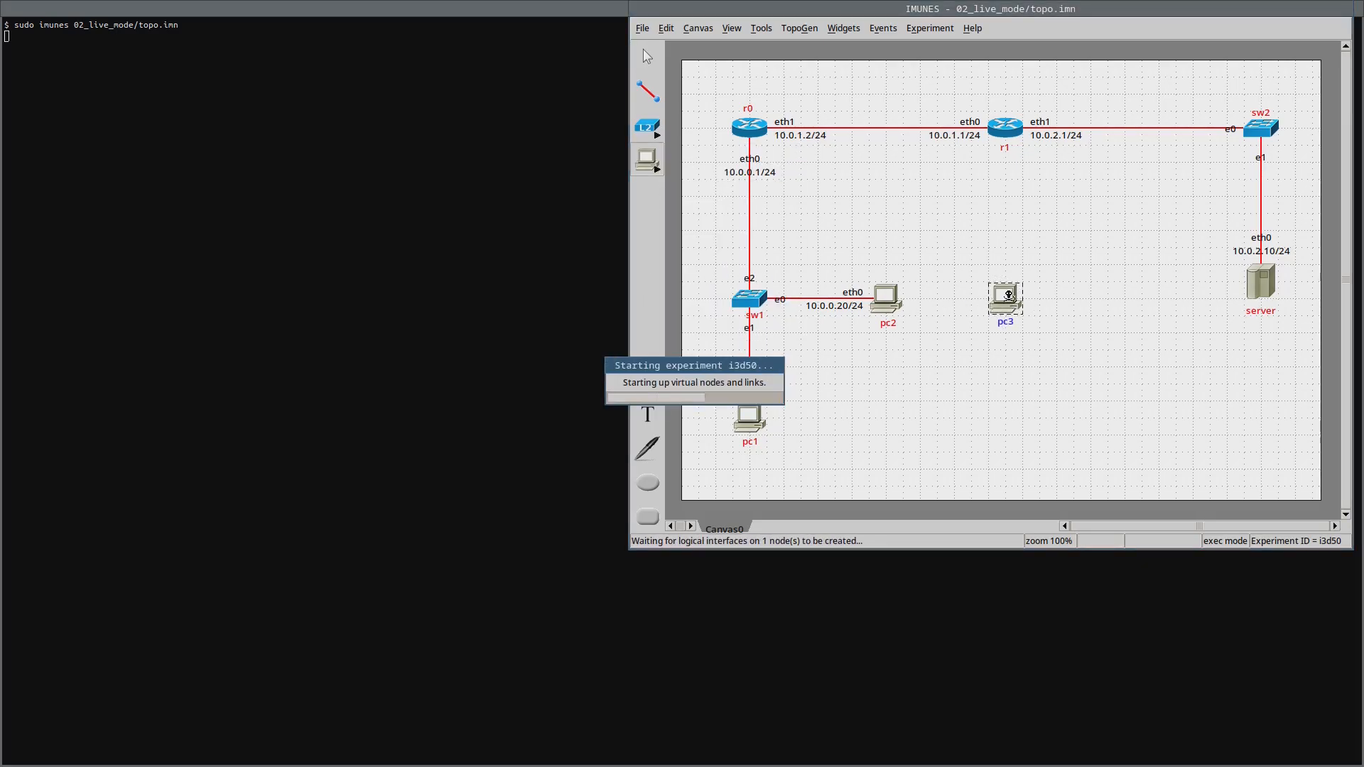
left_click(647, 91)
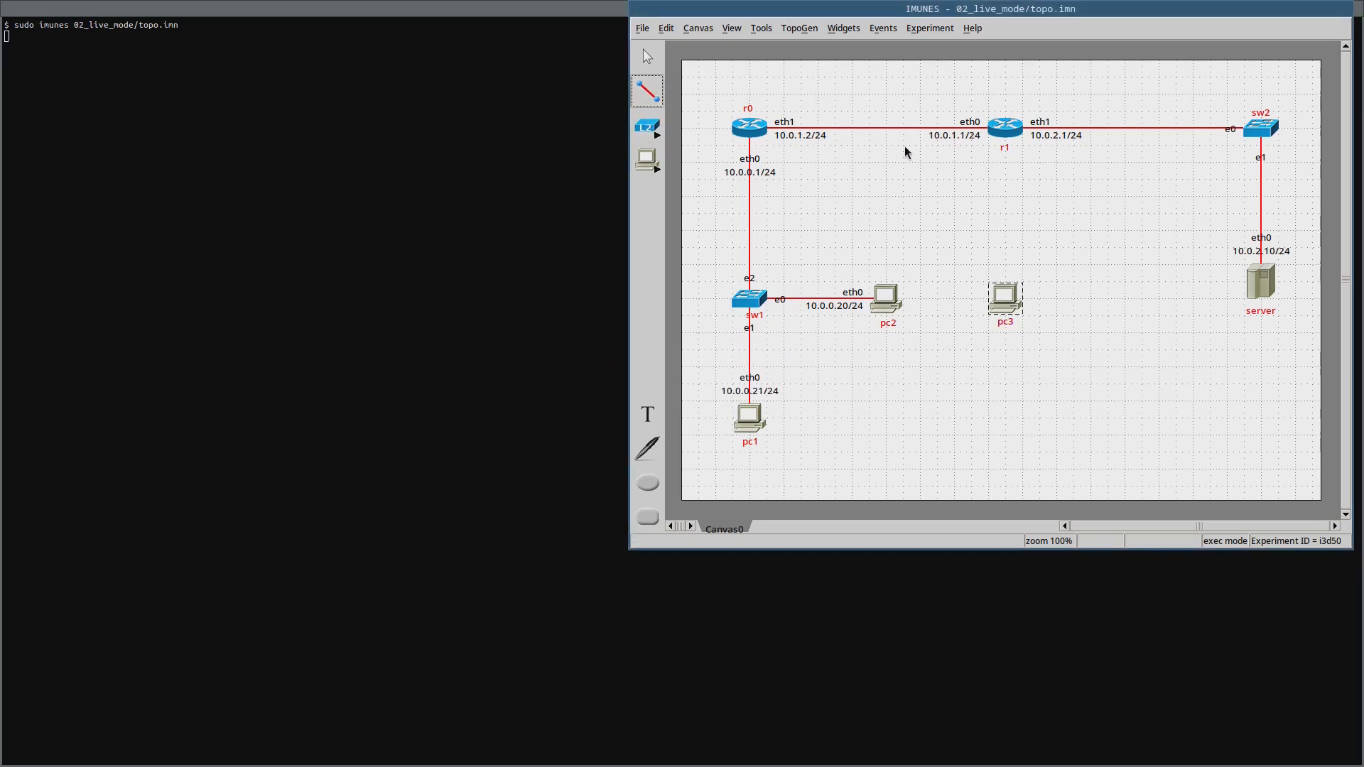
left_click_drag(1005, 130, 1004, 297)
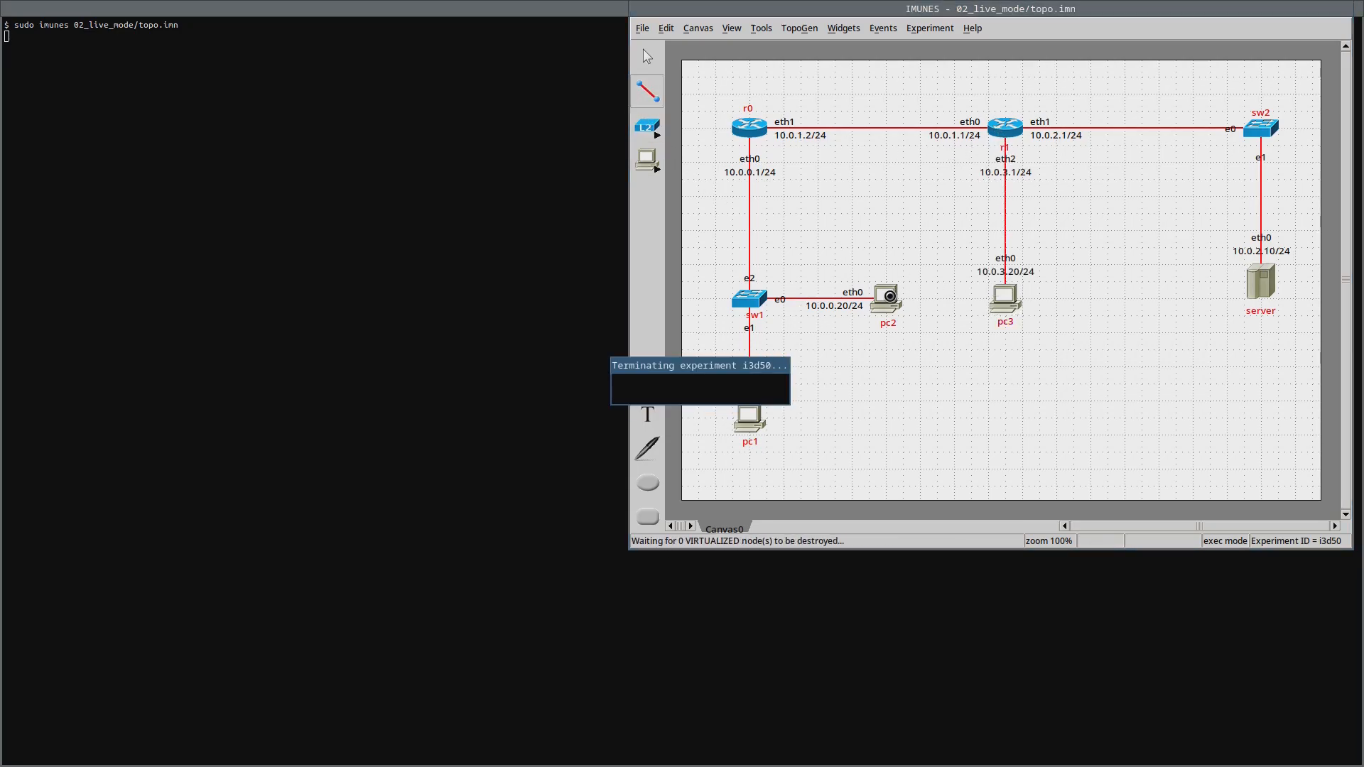
Delete the pc2 node connected to switch sw1 from the running experiment
right_click(891, 301)
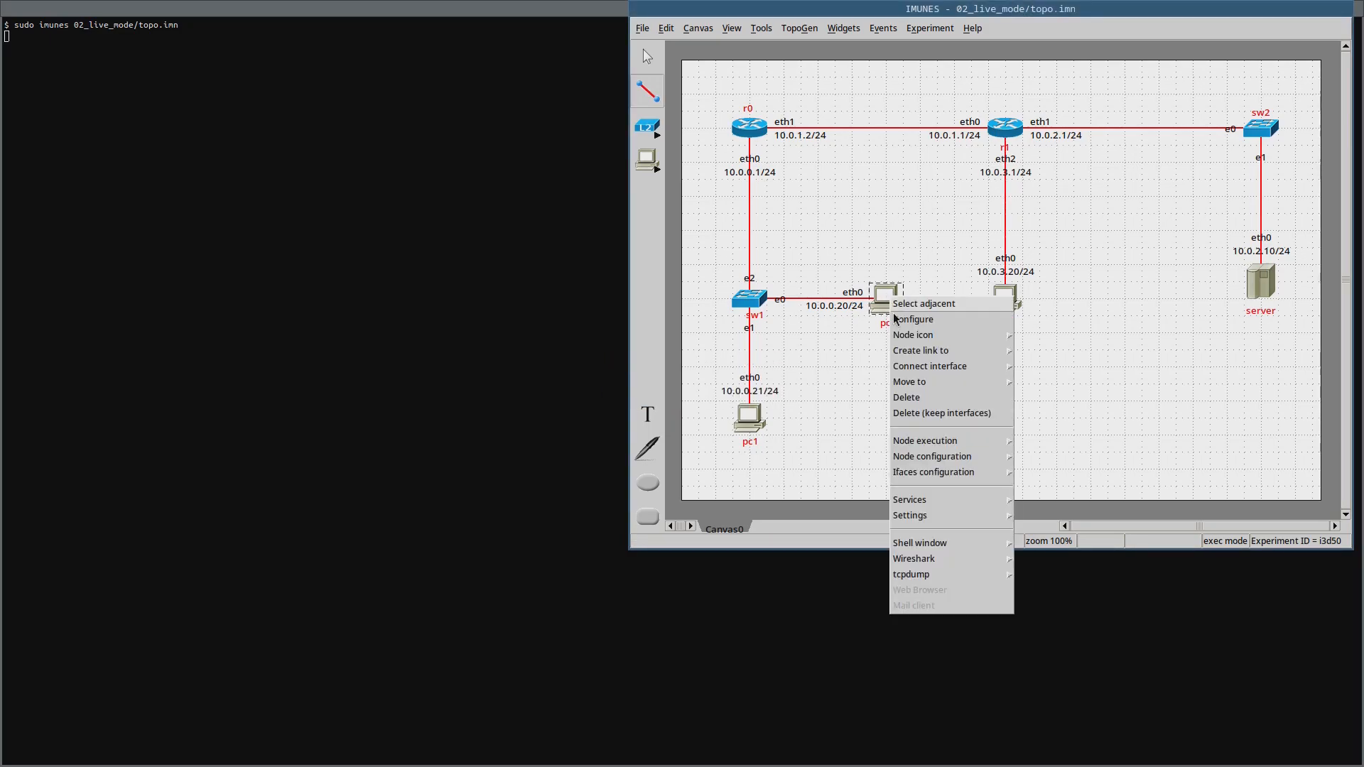
left_click(964, 399)
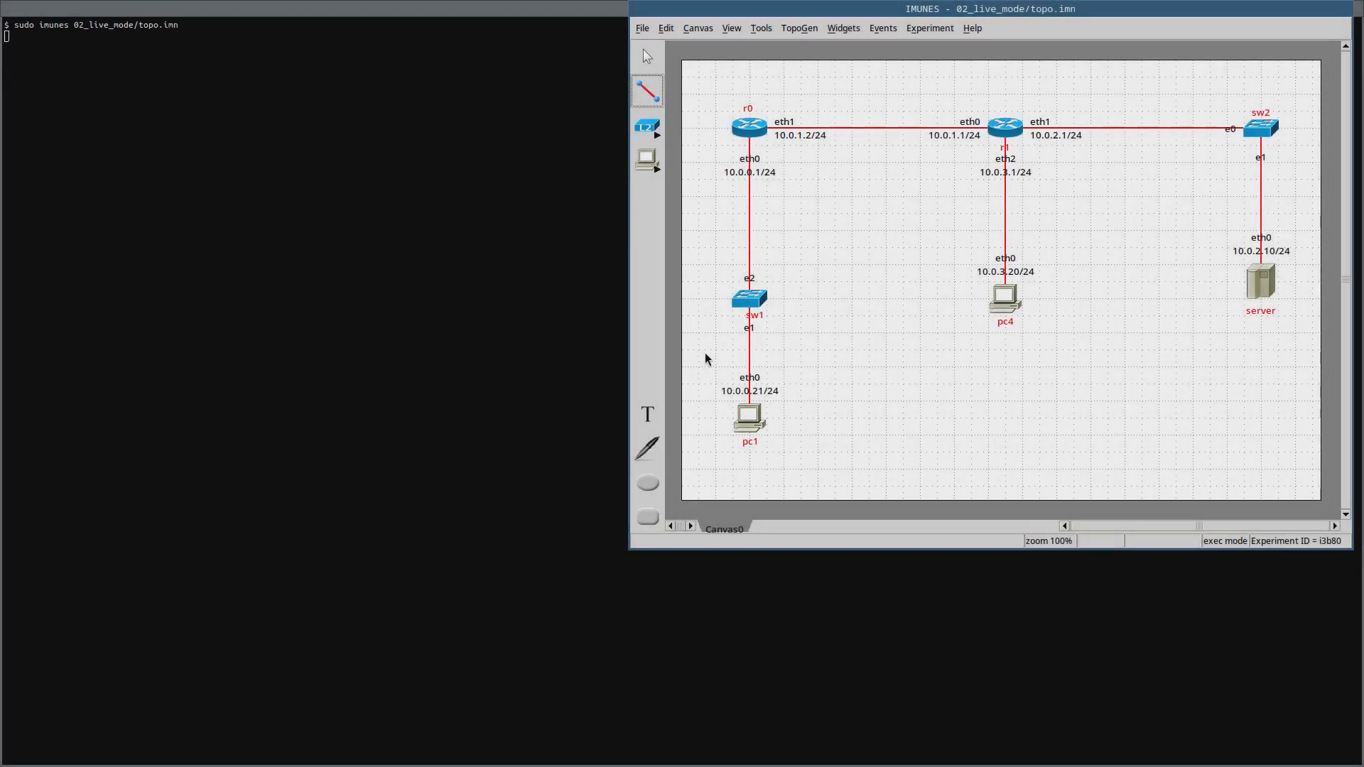
Stop the pc4 node below router r1 through its node execution options and start it again
right_click(1014, 298)
mouse_move(1094, 442)
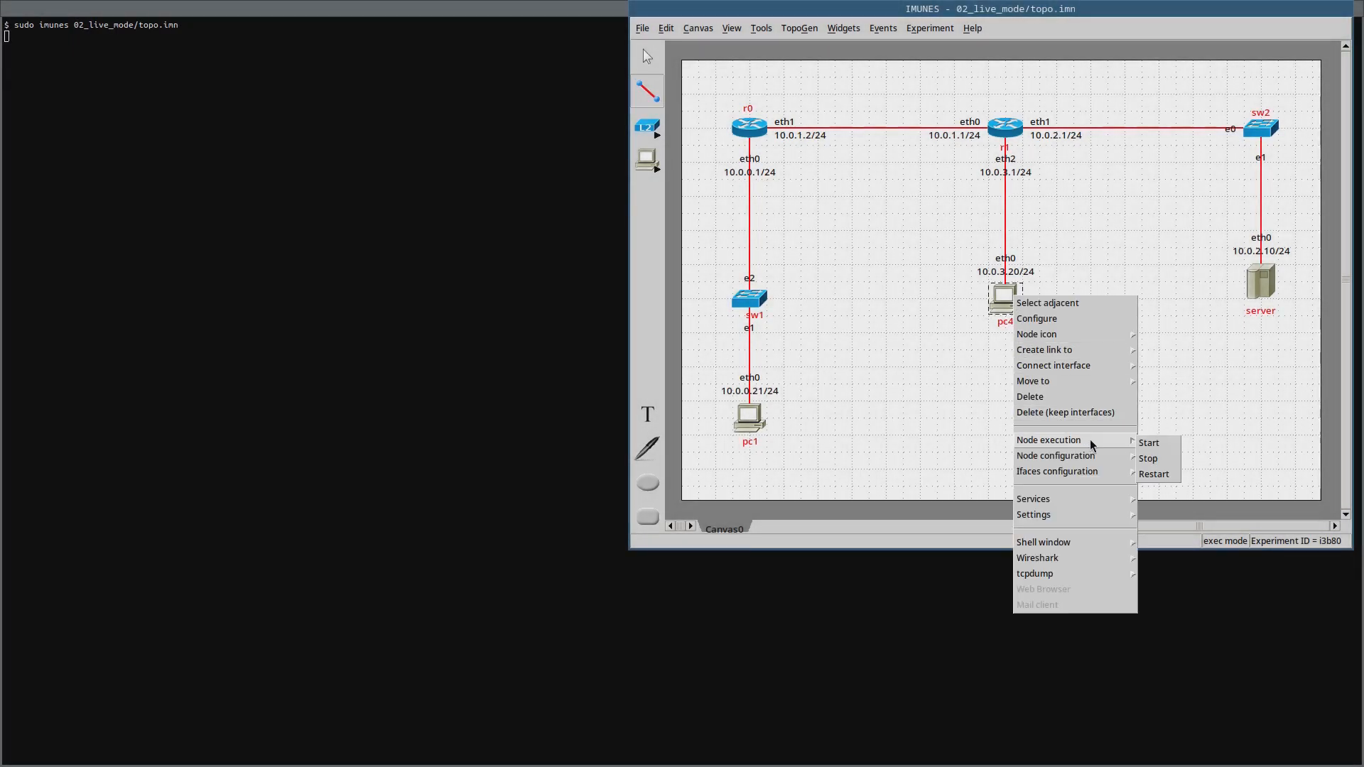
left_click(1155, 458)
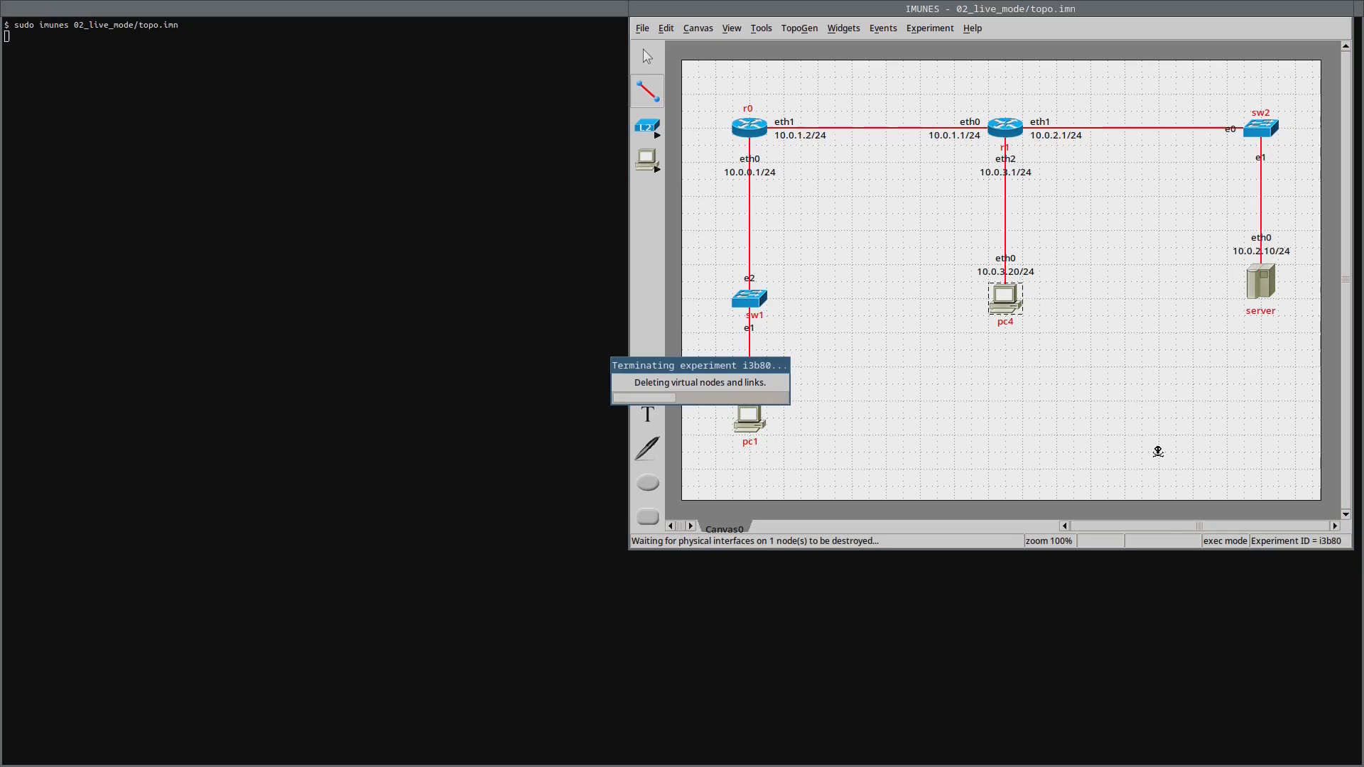
right_click(1010, 304)
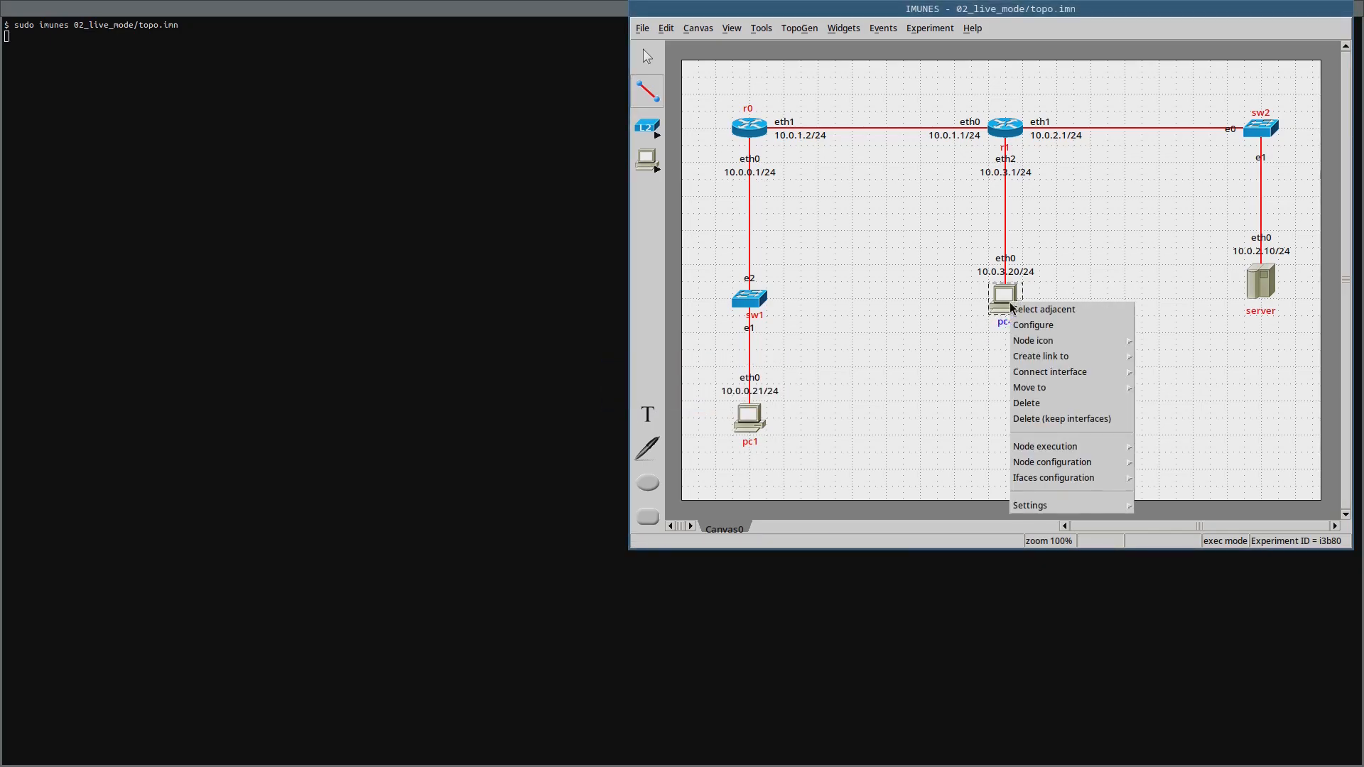
left_click(1139, 443)
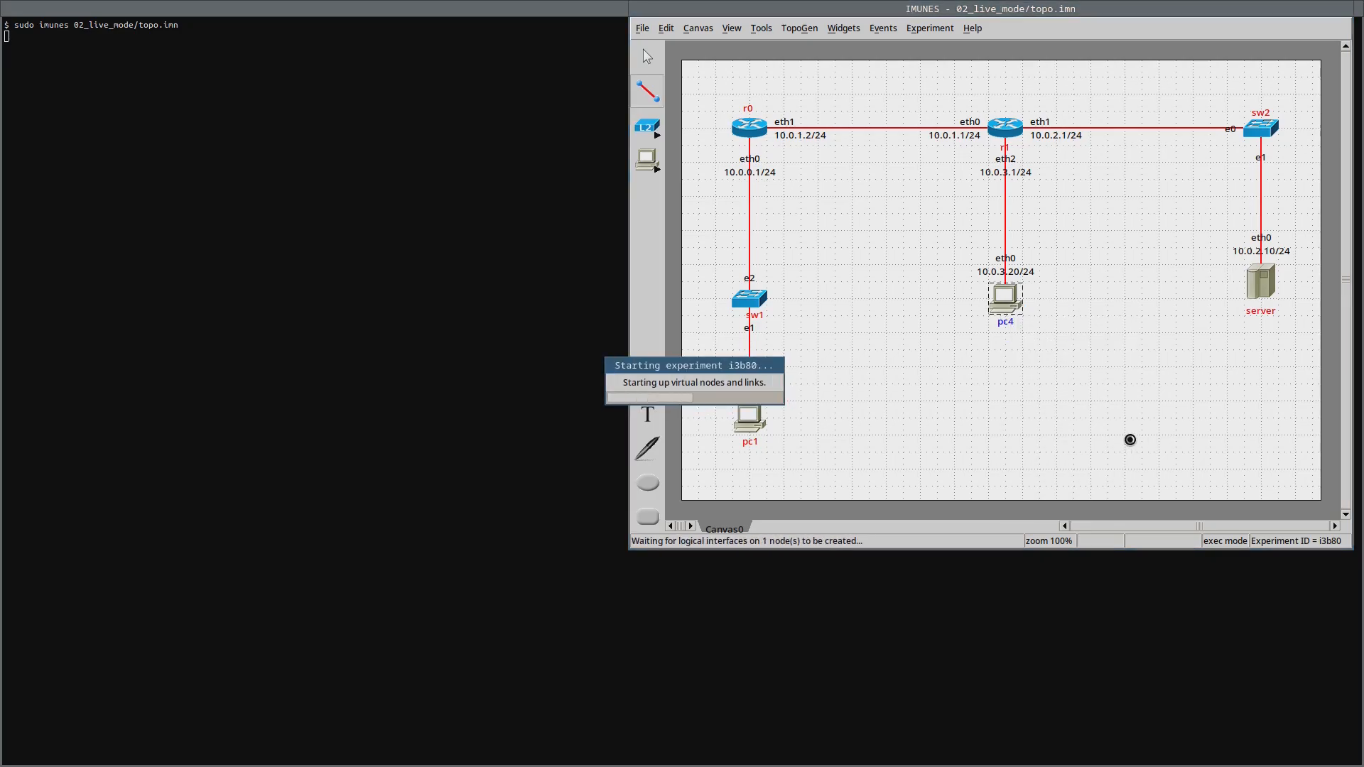
Move the server node closer to pc4 and unconfigure it while the experiment keeps running
left_click_drag(1266, 292, 1147, 291)
right_click(1147, 291)
mouse_move(1228, 448)
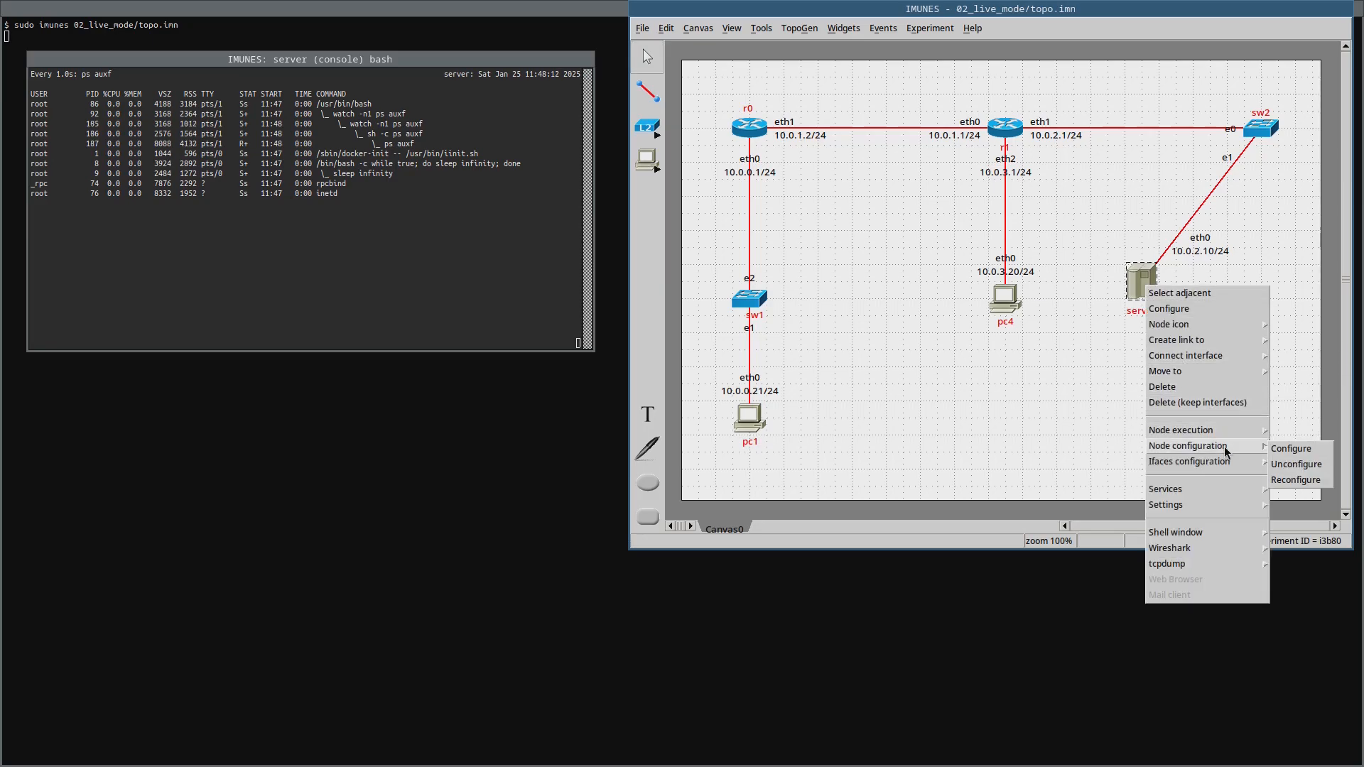
left_click(1297, 464)
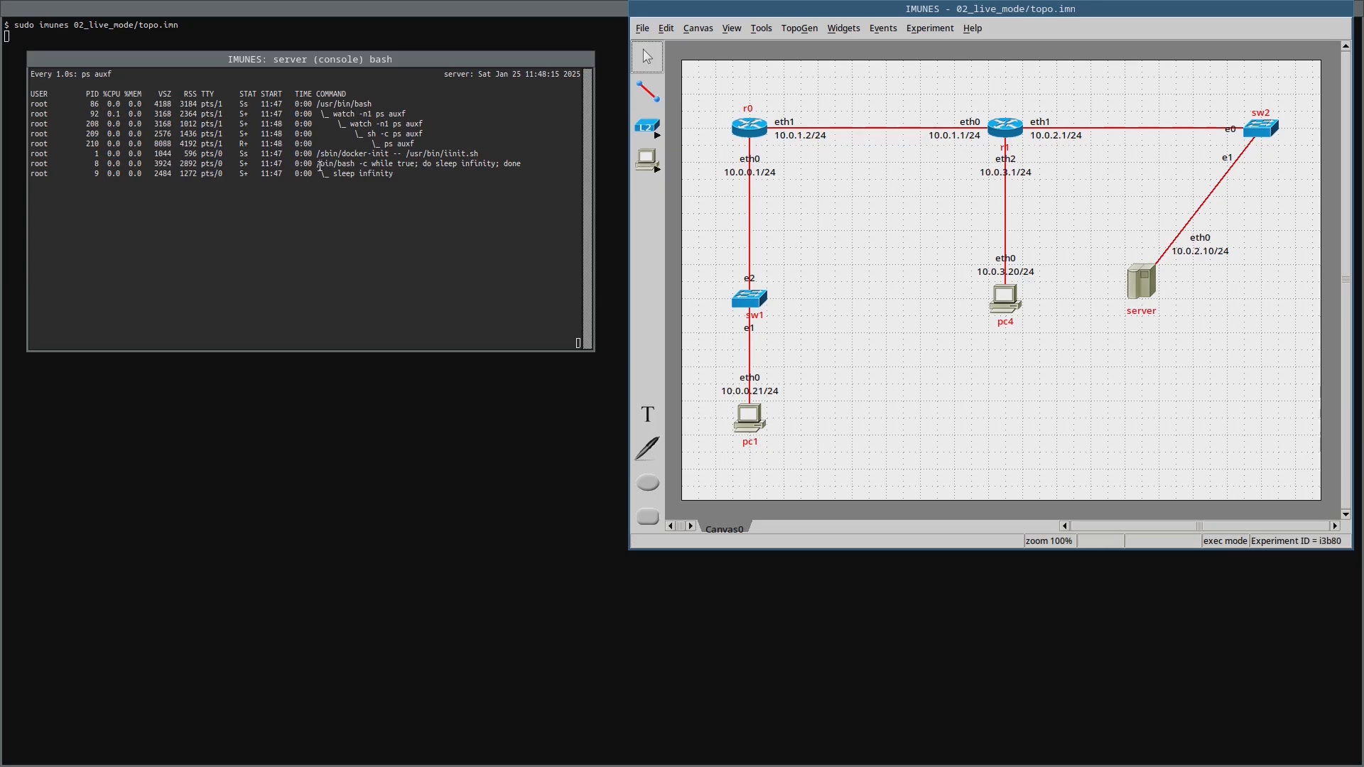
Configure the server node again through its node configuration options
right_click(1135, 279)
mouse_move(1222, 437)
left_click(1275, 442)
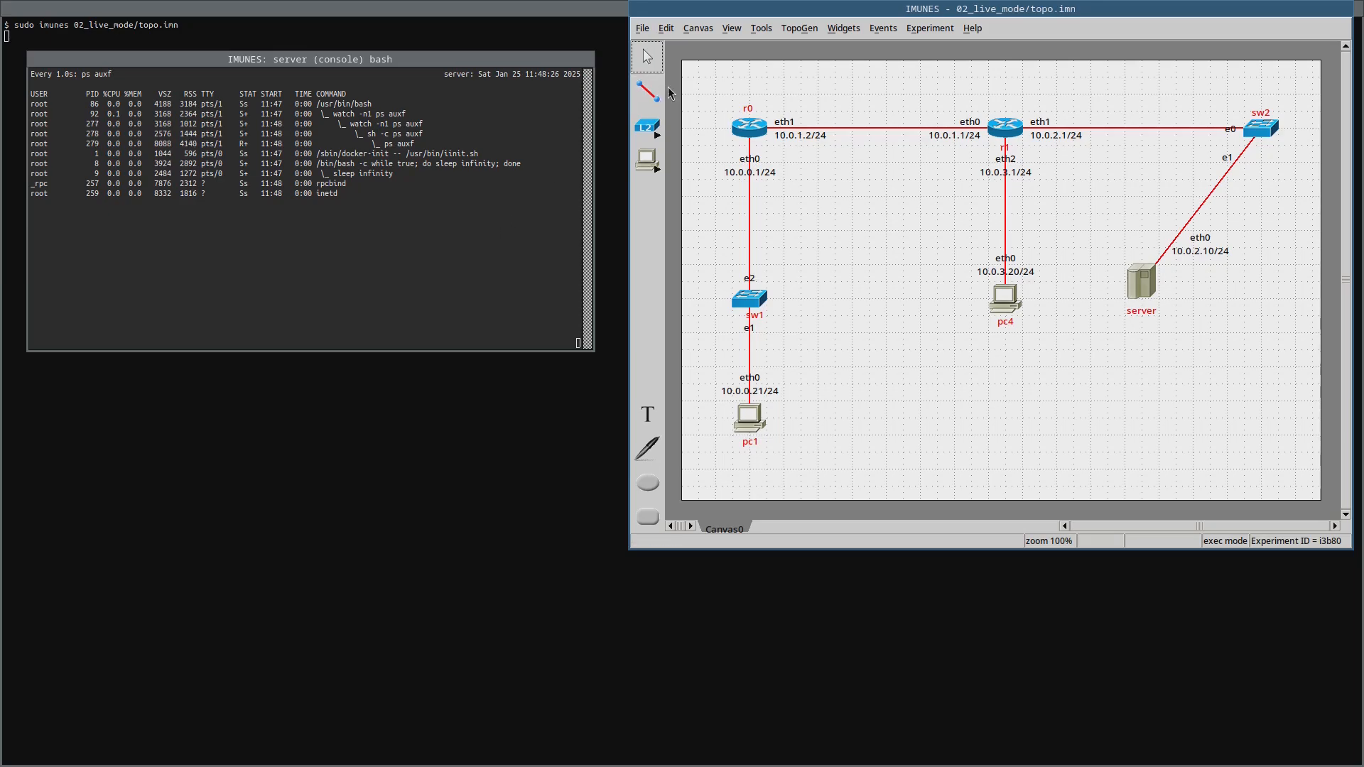
Stop the process watch in the server's console and close that console
left_click(482, 151)
key("ctrl+c")
key("ctrl+d")
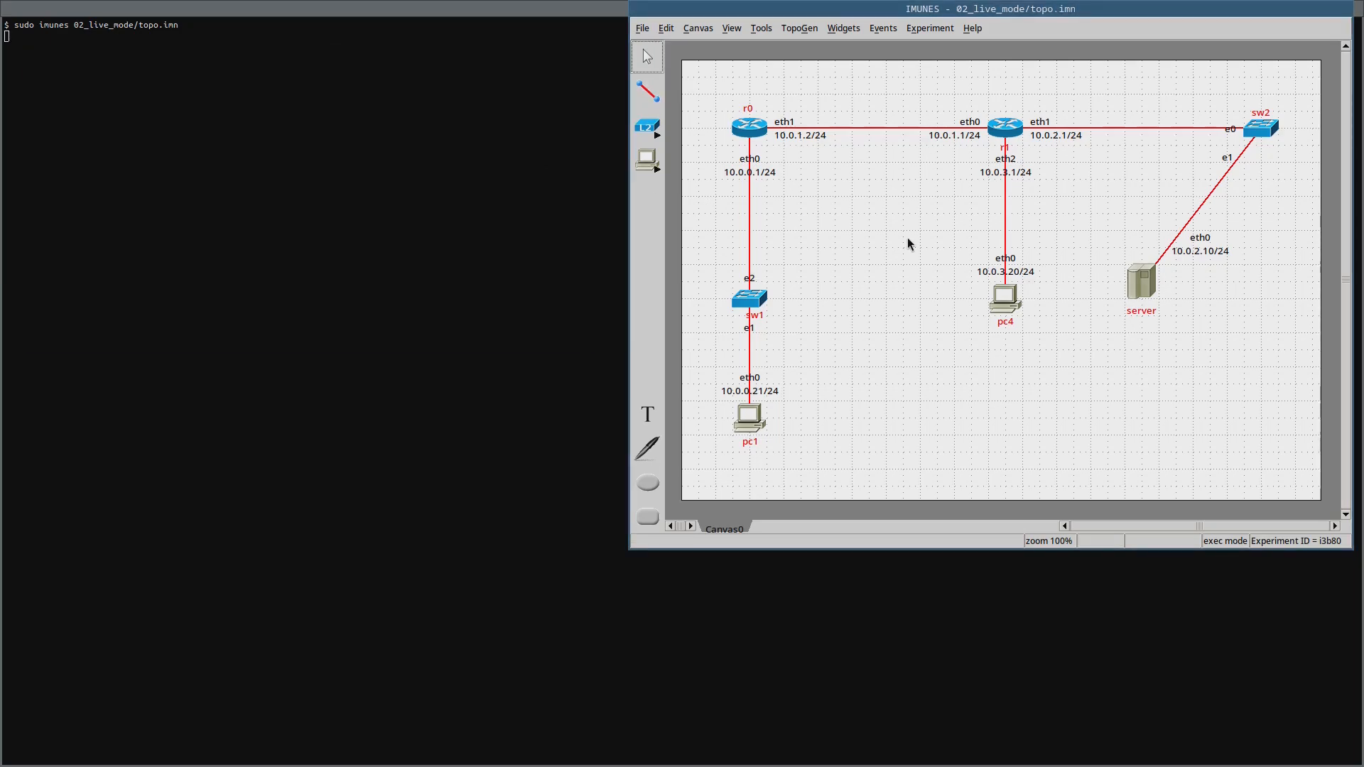
Move the server back directly below switch sw2 and pause the experiment's execution
left_click_drag(1143, 279, 1258, 283)
left_click(937, 30)
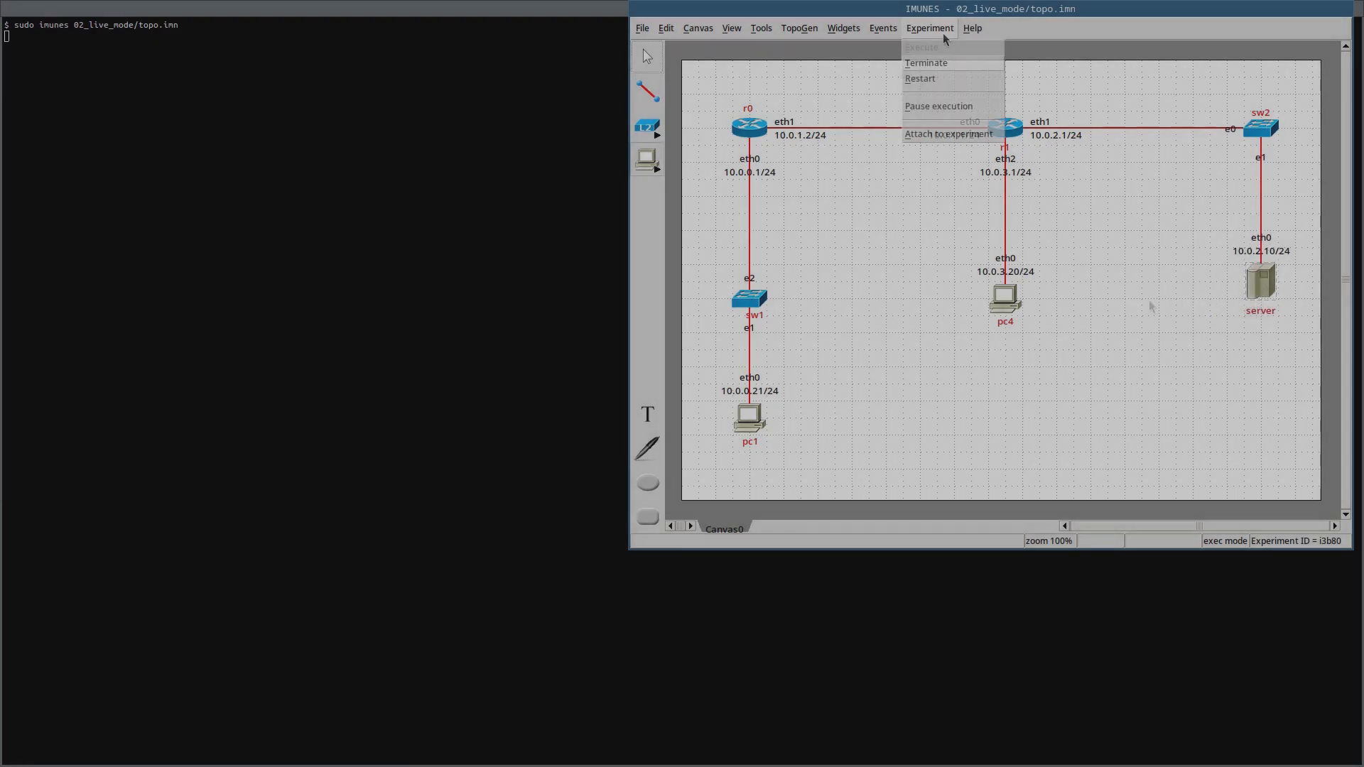
left_click(936, 108)
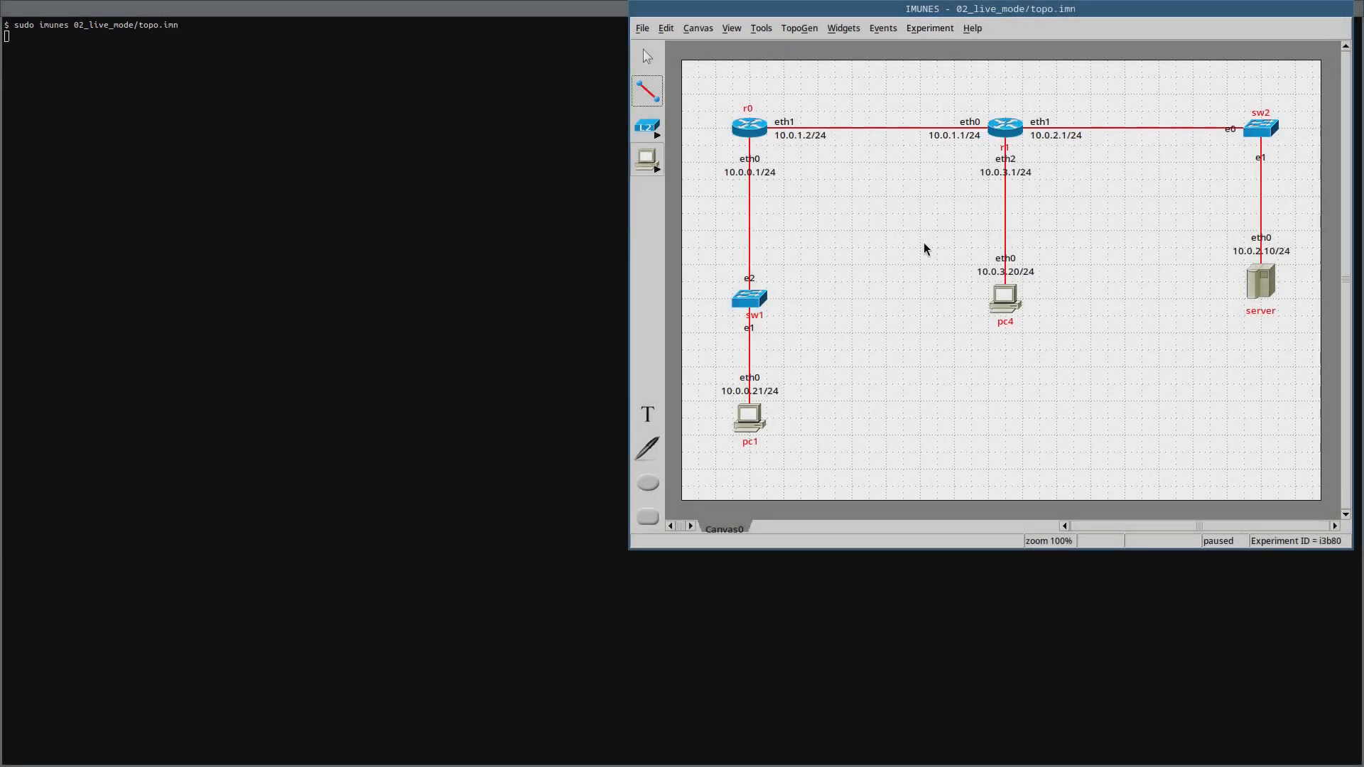
Add a PC on each side of pc4, linking the one nearer sw1 to sw1 and the other to router r1
left_click(884, 298)
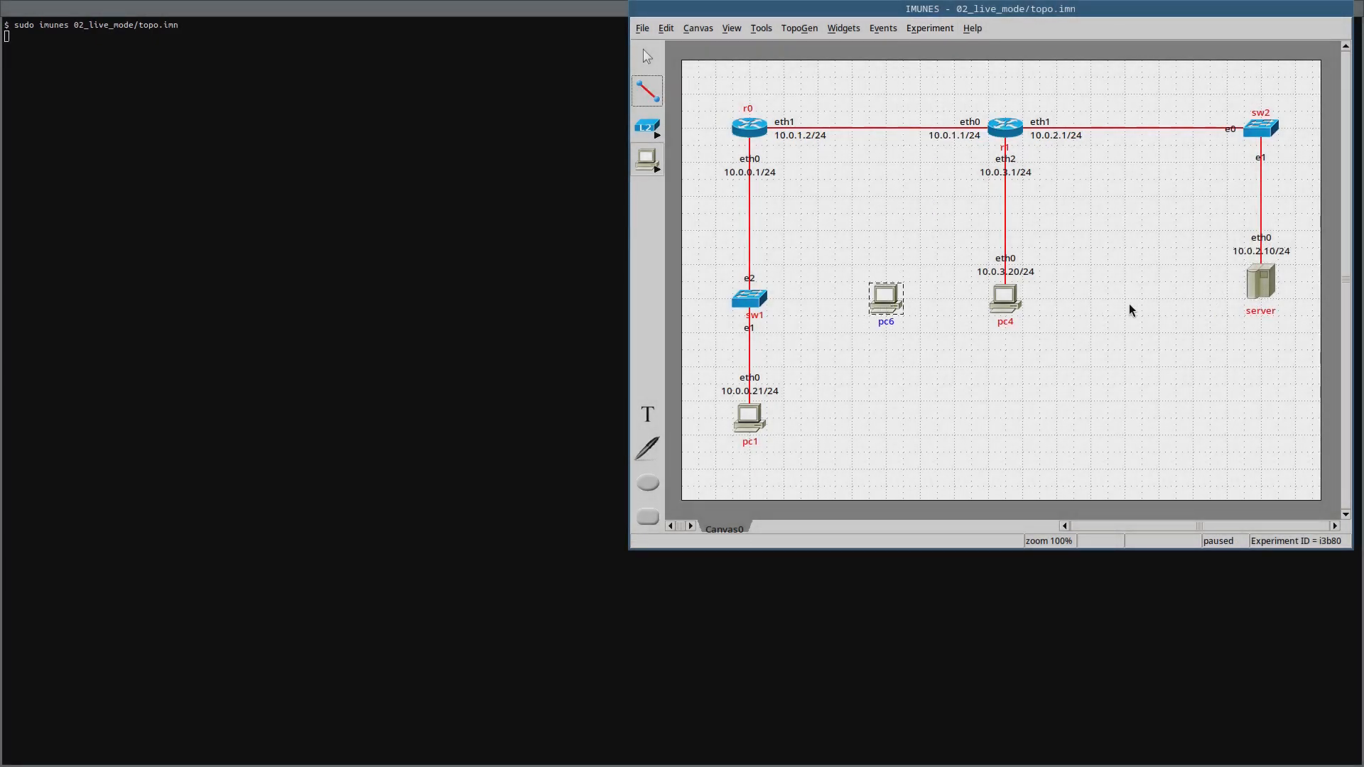
left_click(1108, 299)
left_click(642, 82)
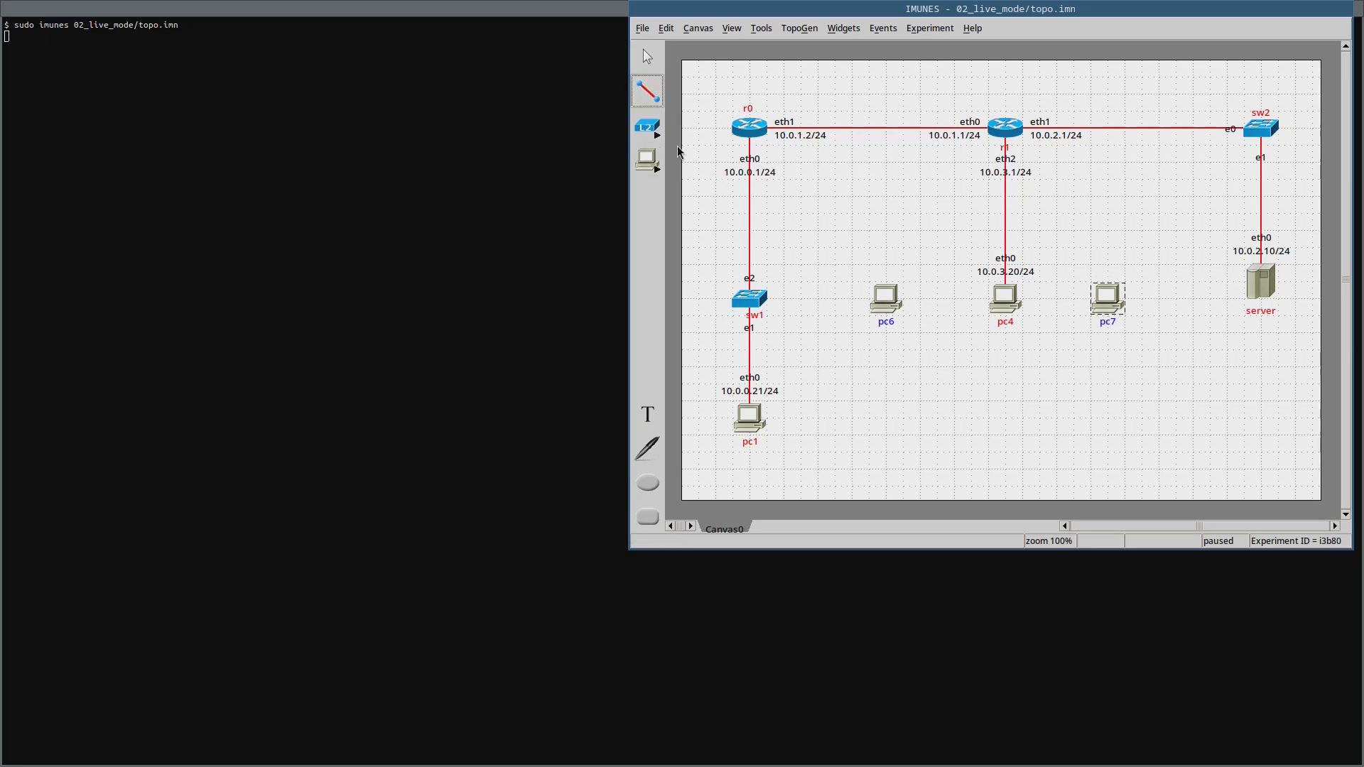
left_click_drag(750, 300, 879, 299)
left_click_drag(1106, 302, 1005, 128)
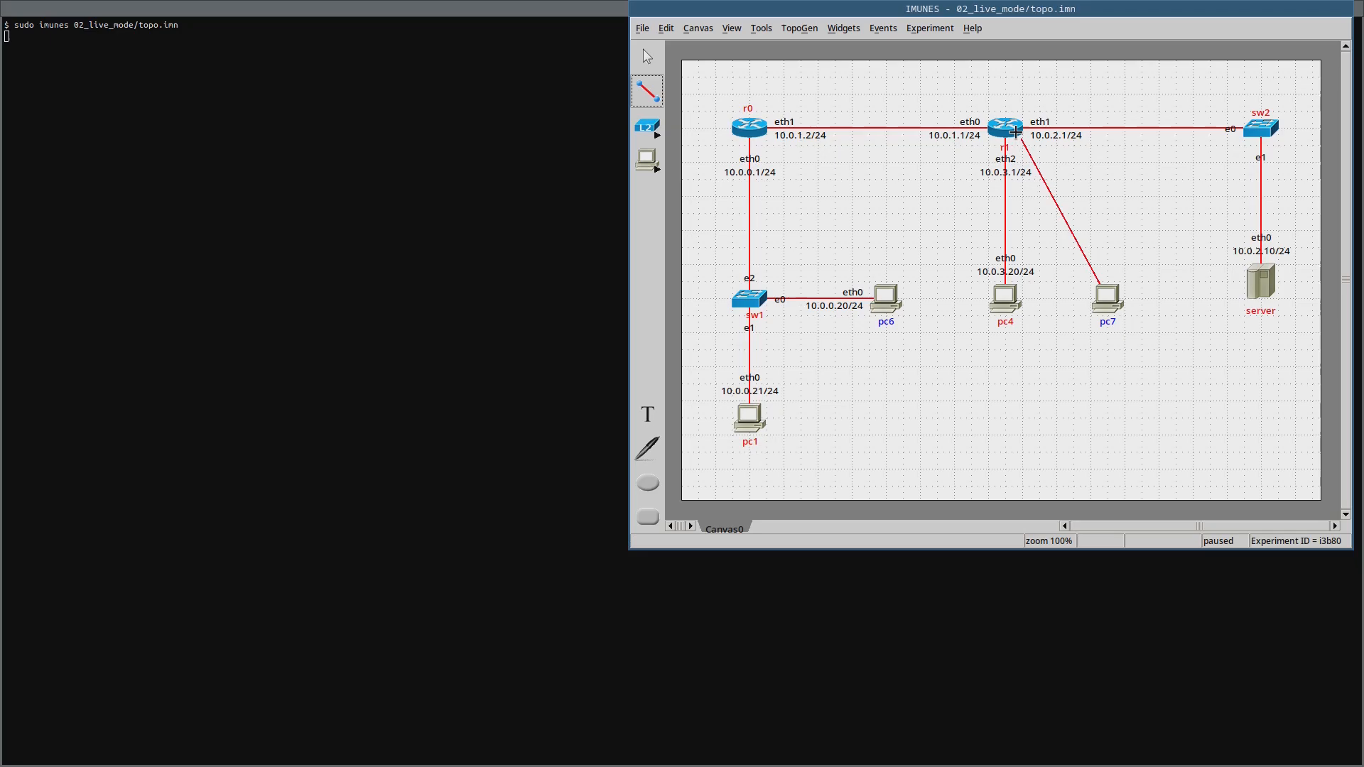
Delete the pc4 node and resume the experiment's execution to apply the pending topology changes
right_click(1009, 298)
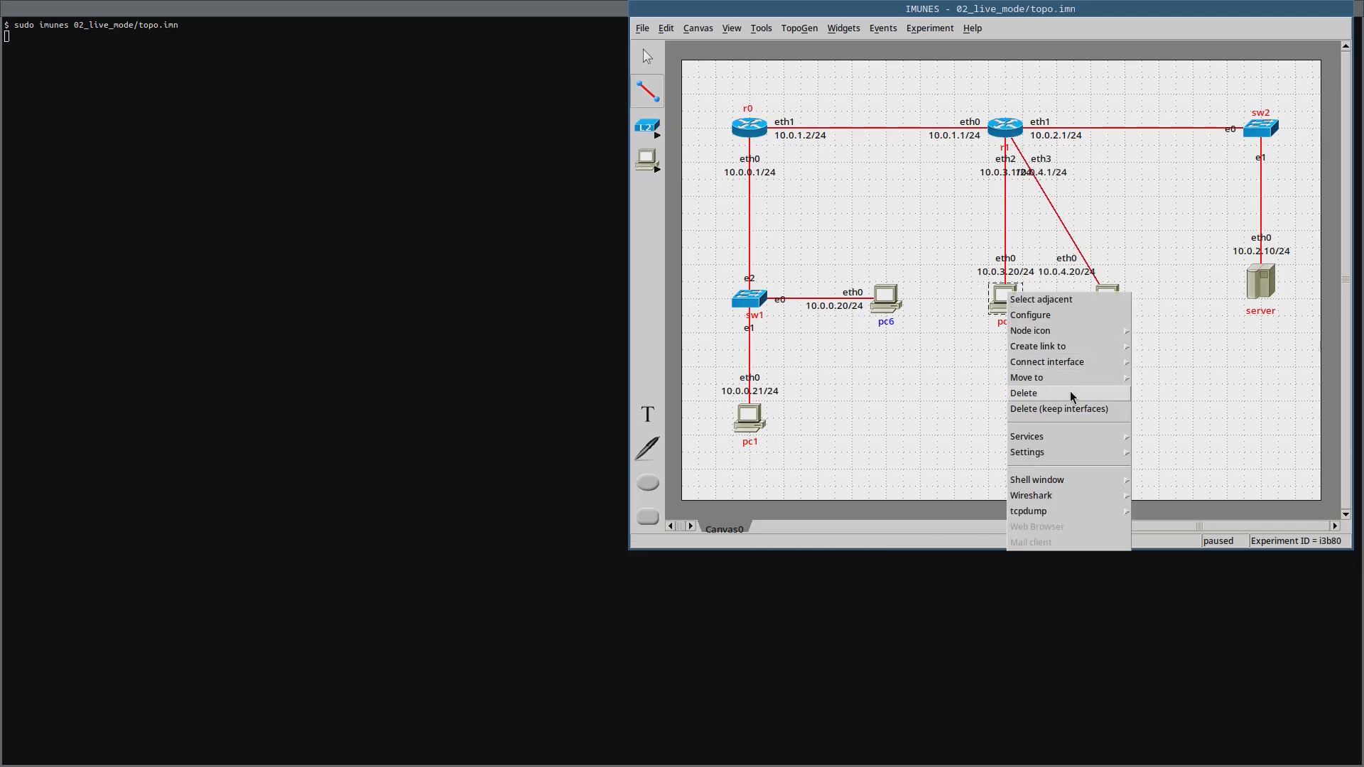
left_click(1072, 395)
left_click(922, 30)
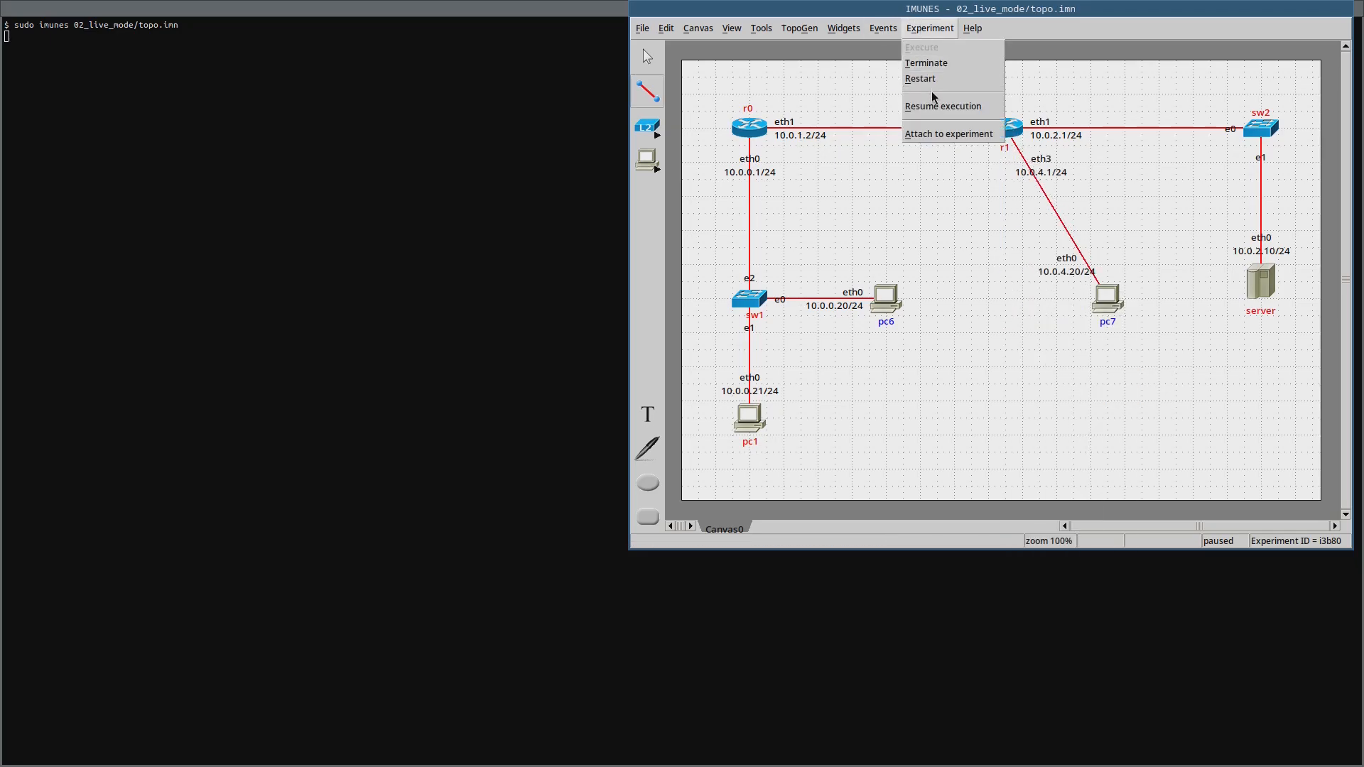
left_click(931, 98)
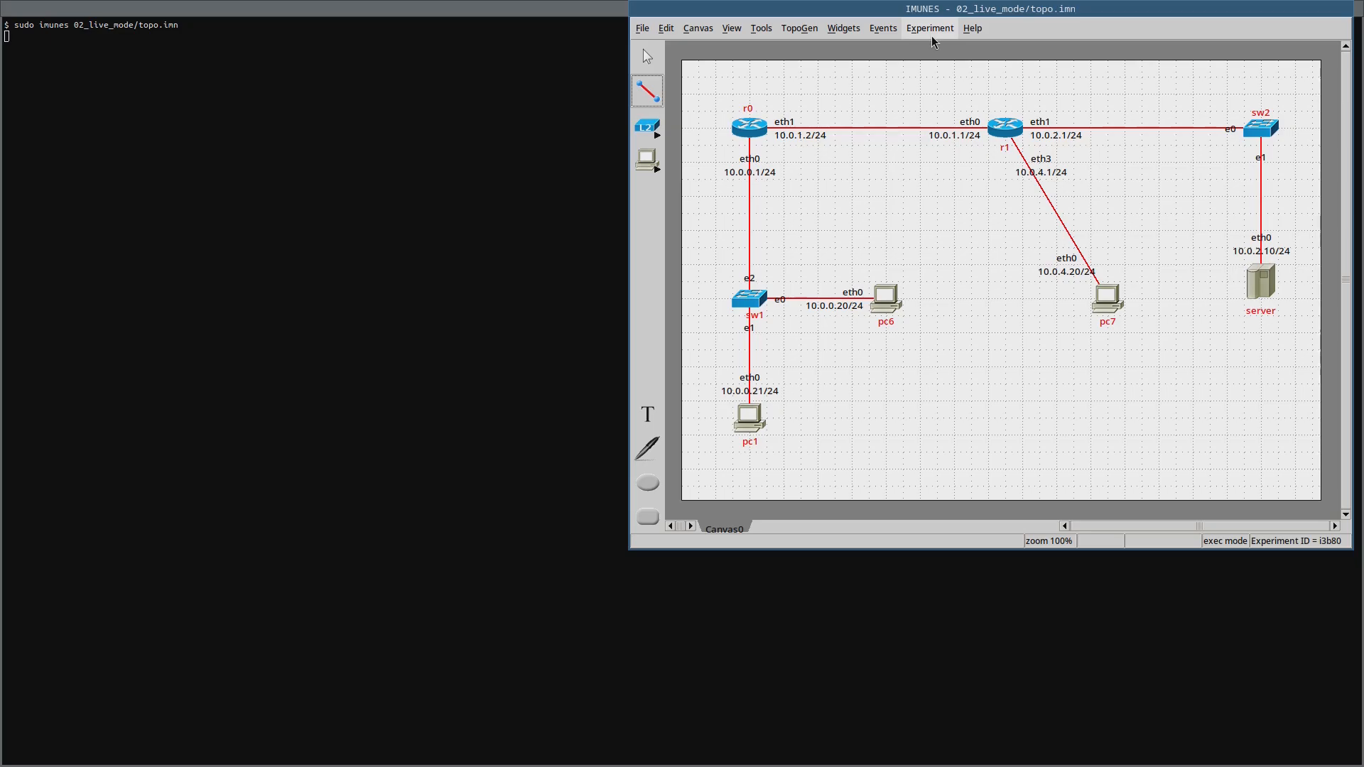
Terminate the running experiment
left_click(931, 36)
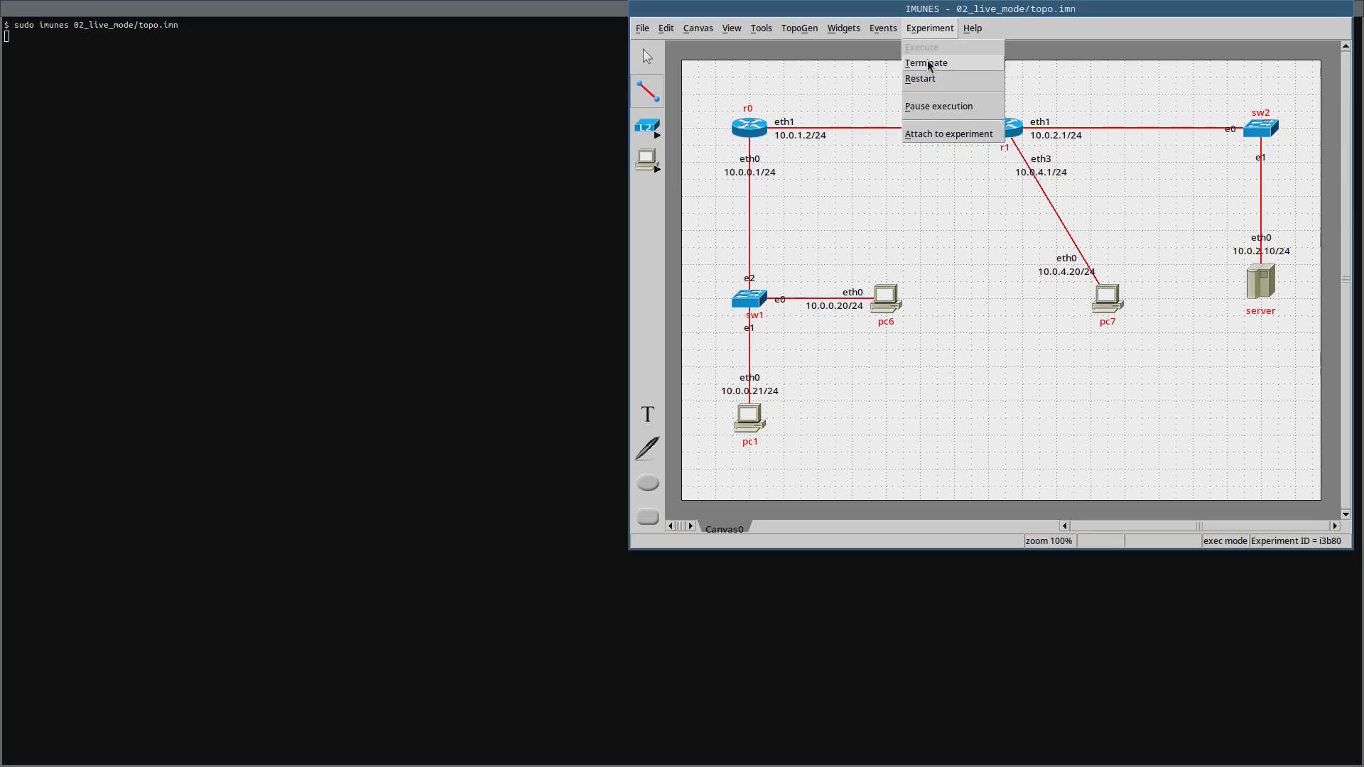
left_click(929, 63)
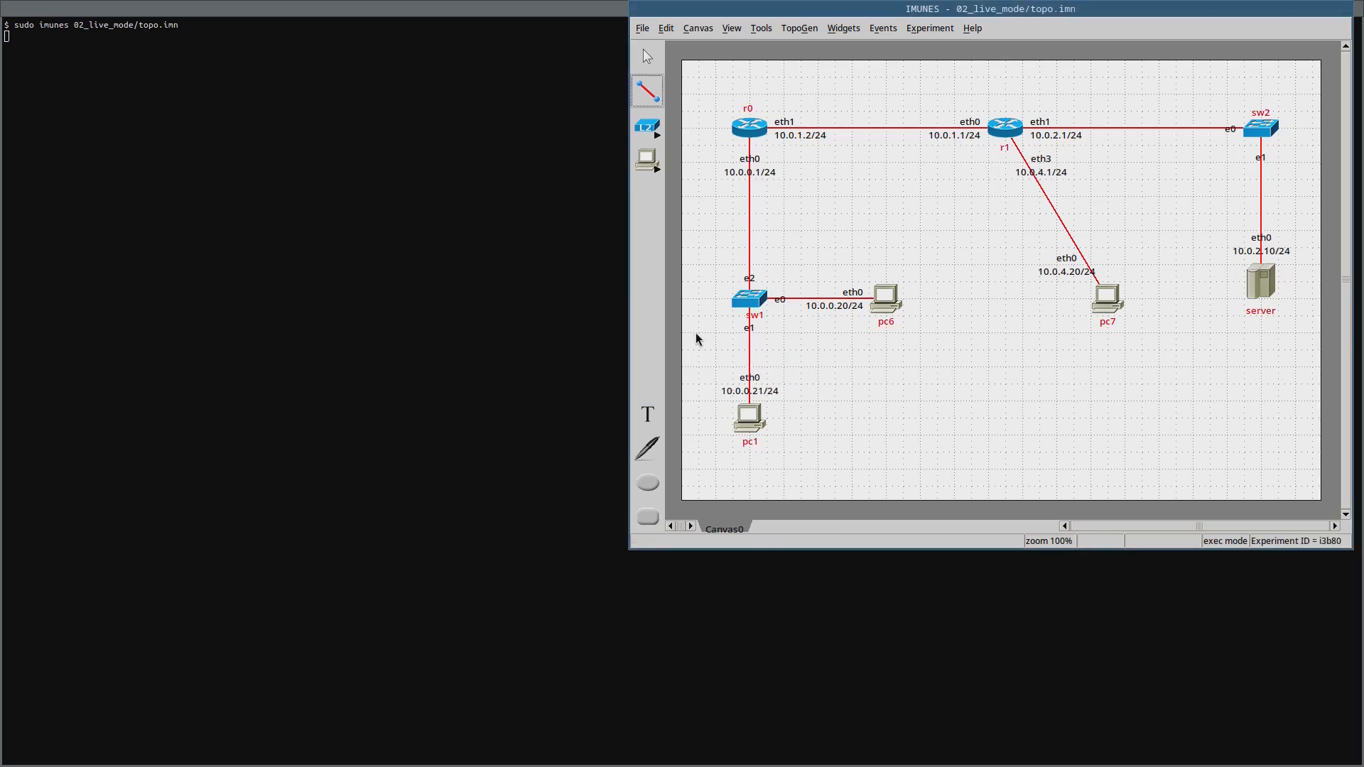
Examine the node execution options available for pc6, then dismiss them without choosing any
right_click(895, 301)
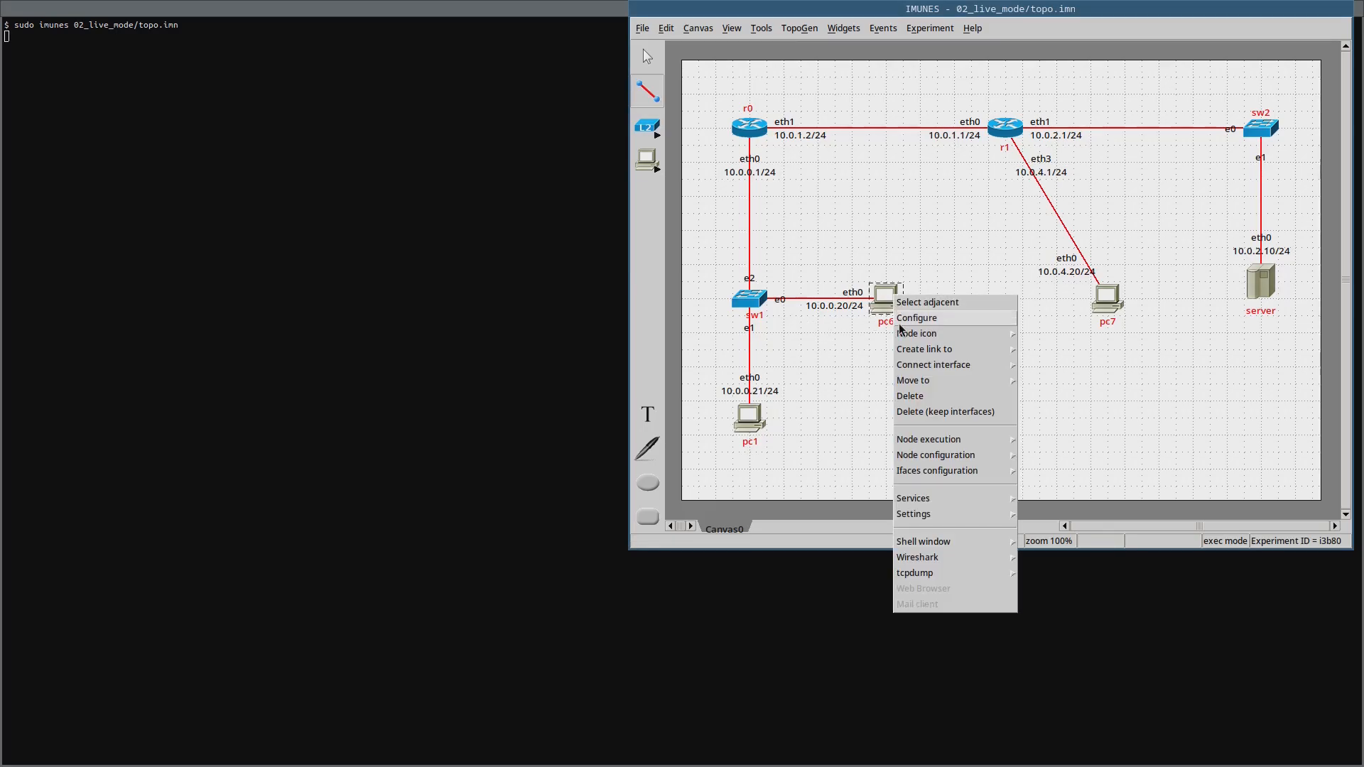
mouse_move(953, 460)
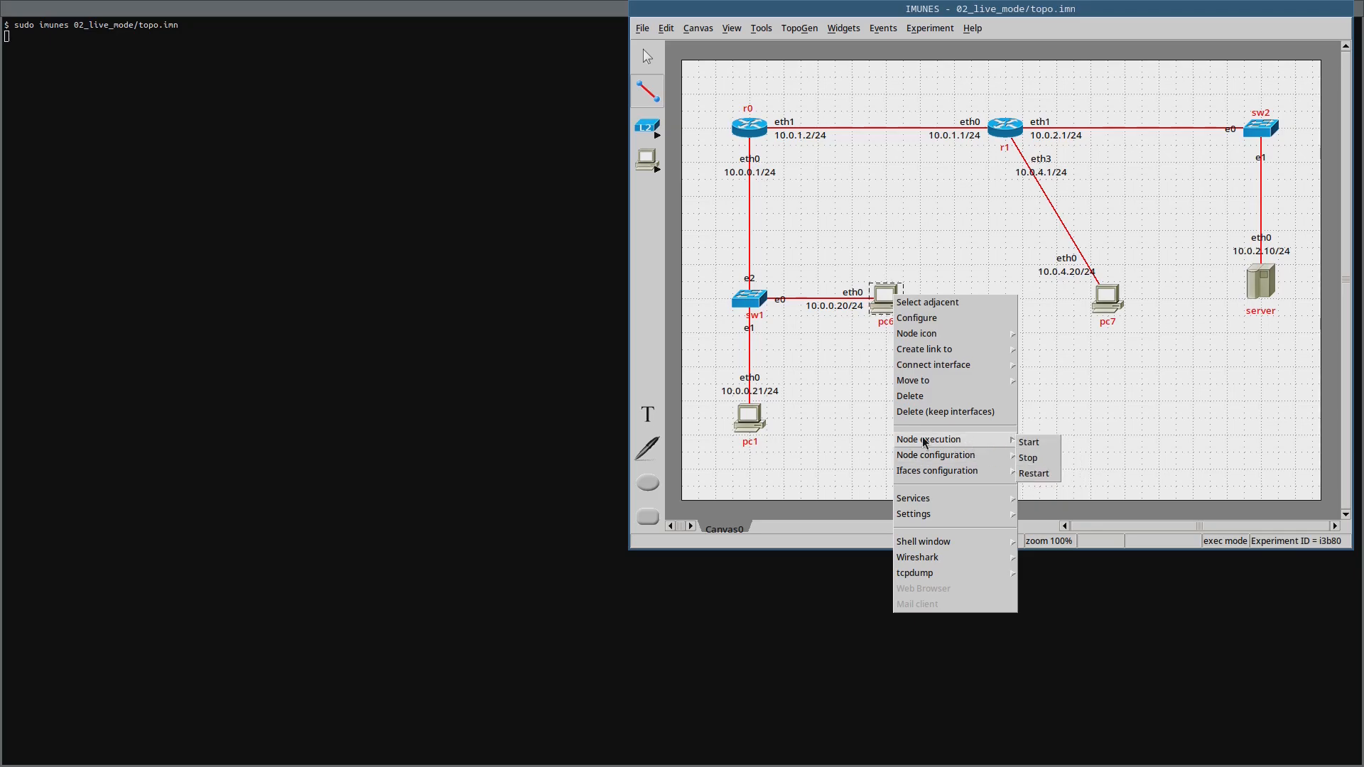
left_click(841, 427)
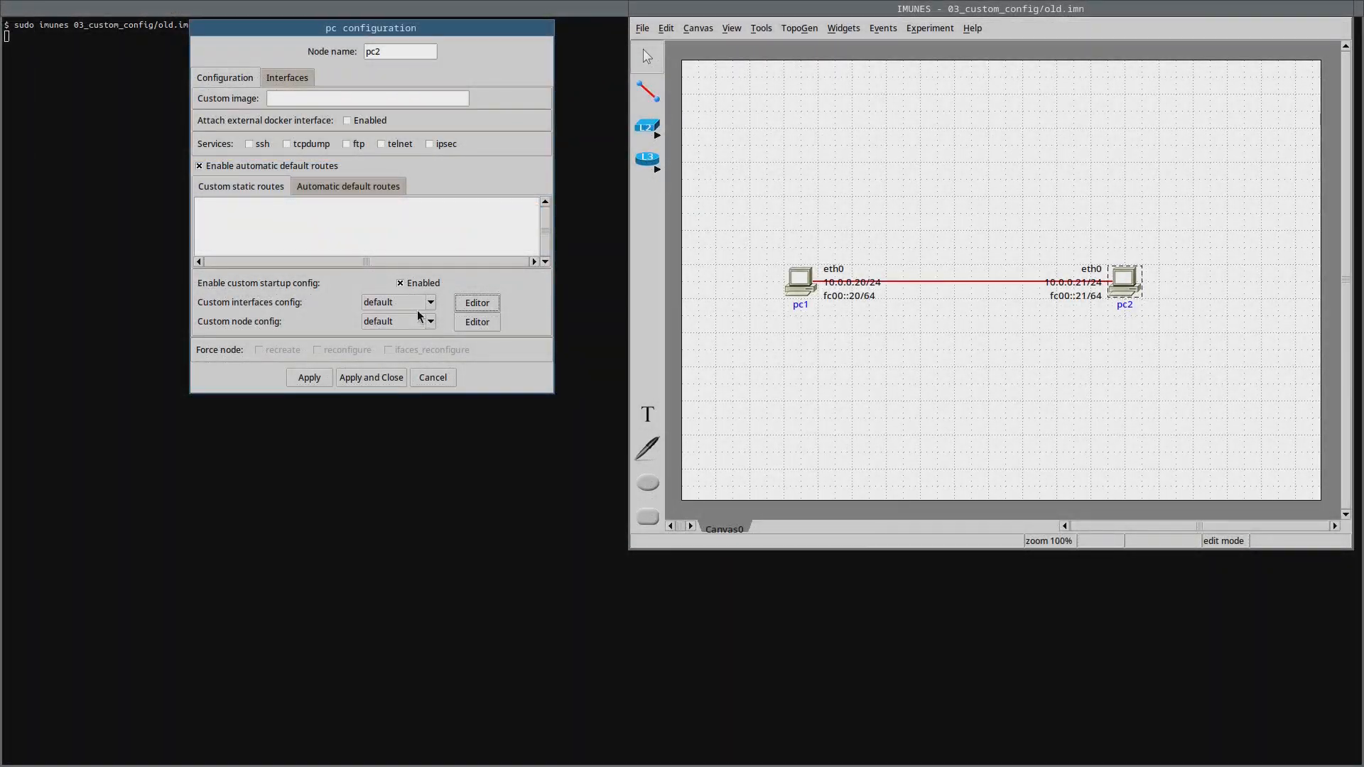
Set pc2's custom interfaces config to DISABLED and cut the interface commands out of its default custom node configuration
left_click(423, 309)
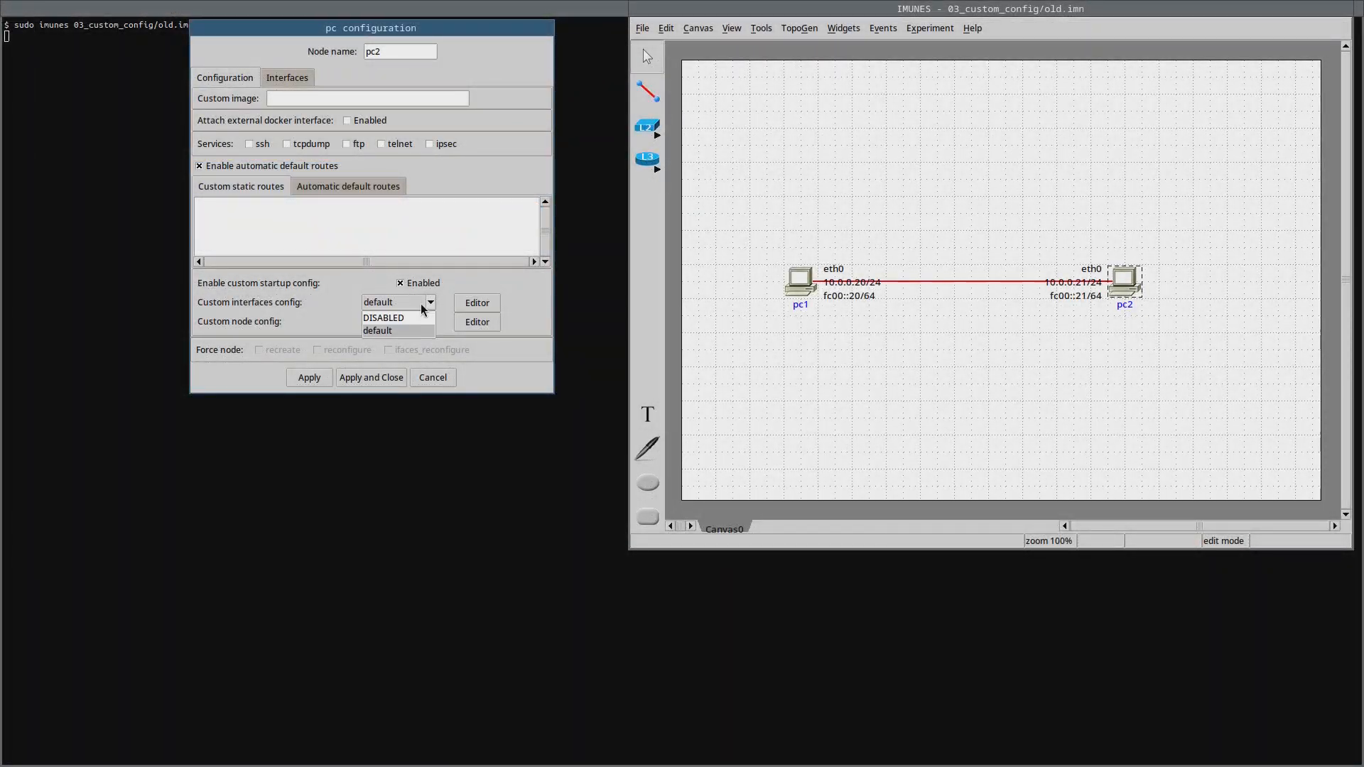
left_click(485, 325)
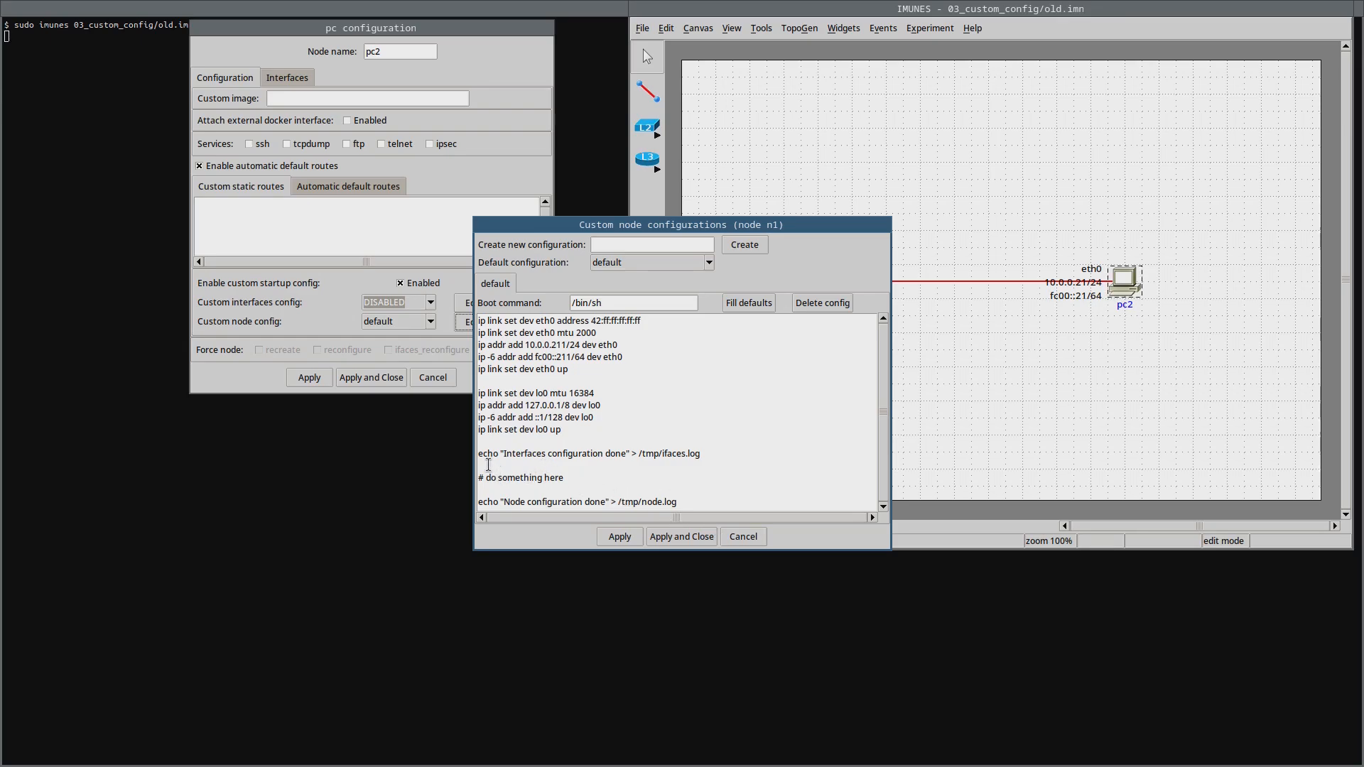
left_click_drag(488, 464, 489, 320)
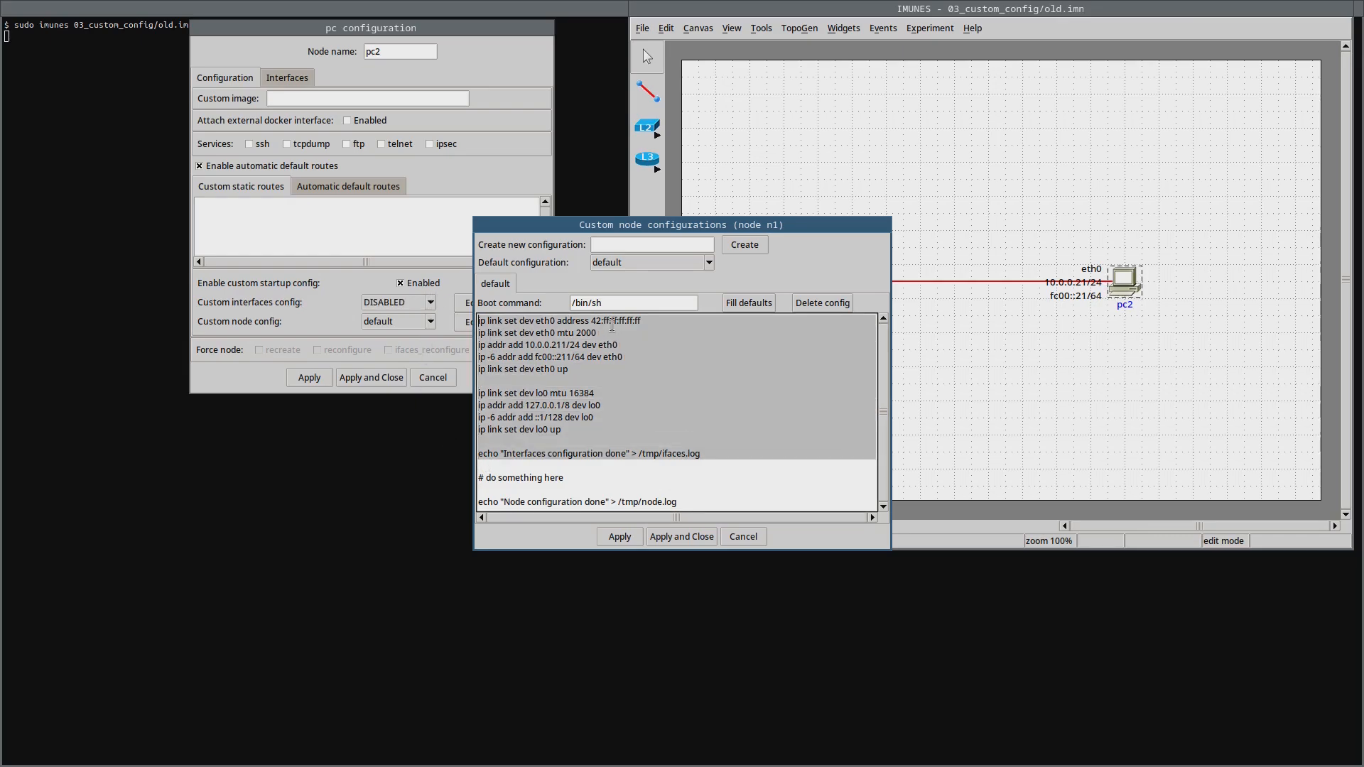
key("Delete")
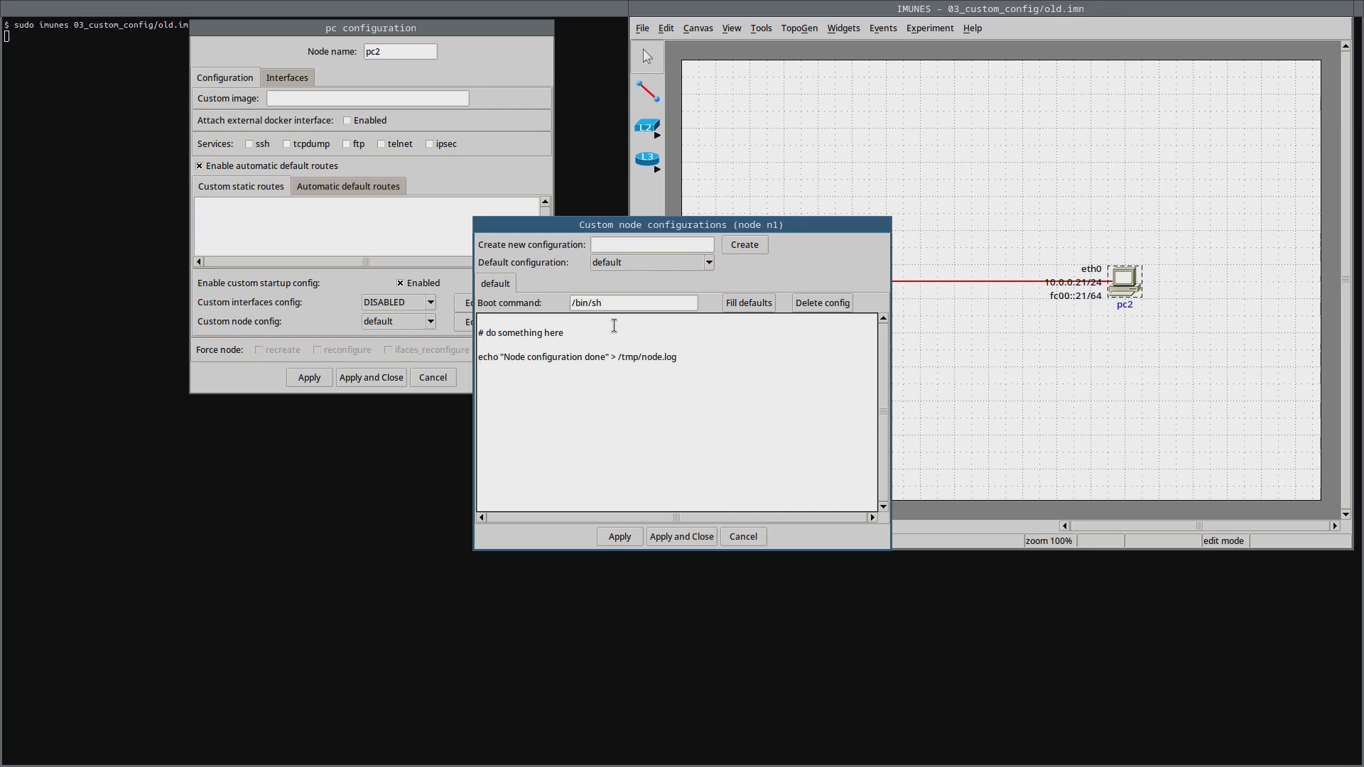
left_click(690, 537)
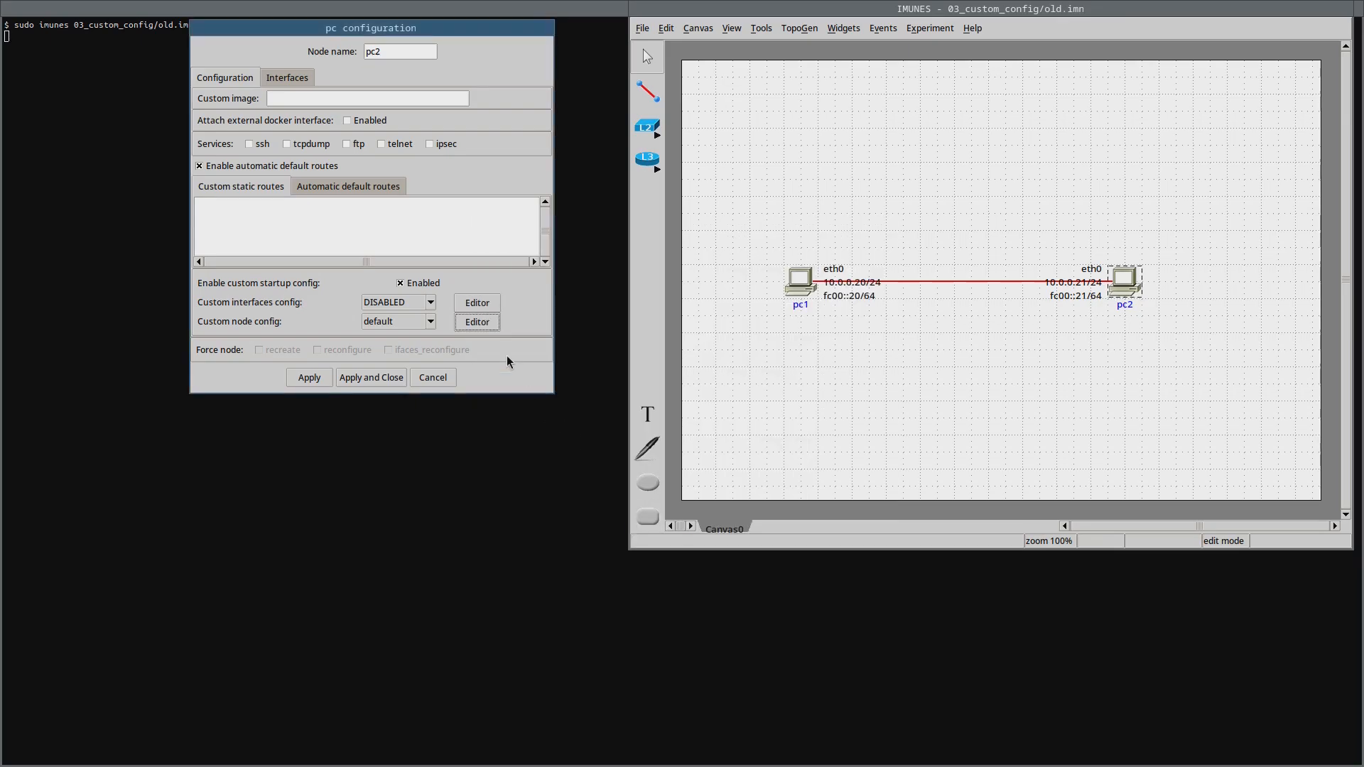
Create an interfaces configuration named "custom" for pc2 and paste the cut interface commands into it
left_click(483, 306)
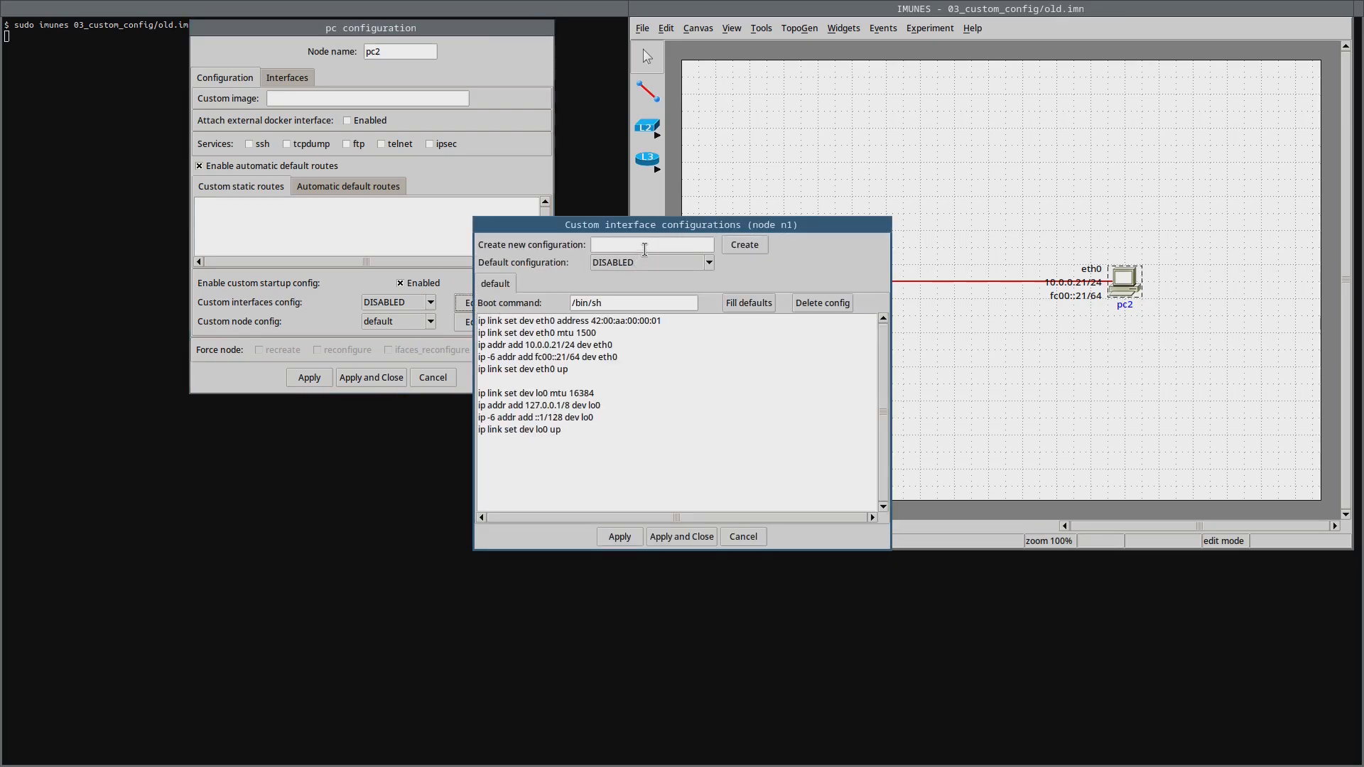
left_click(665, 246)
type("custom")
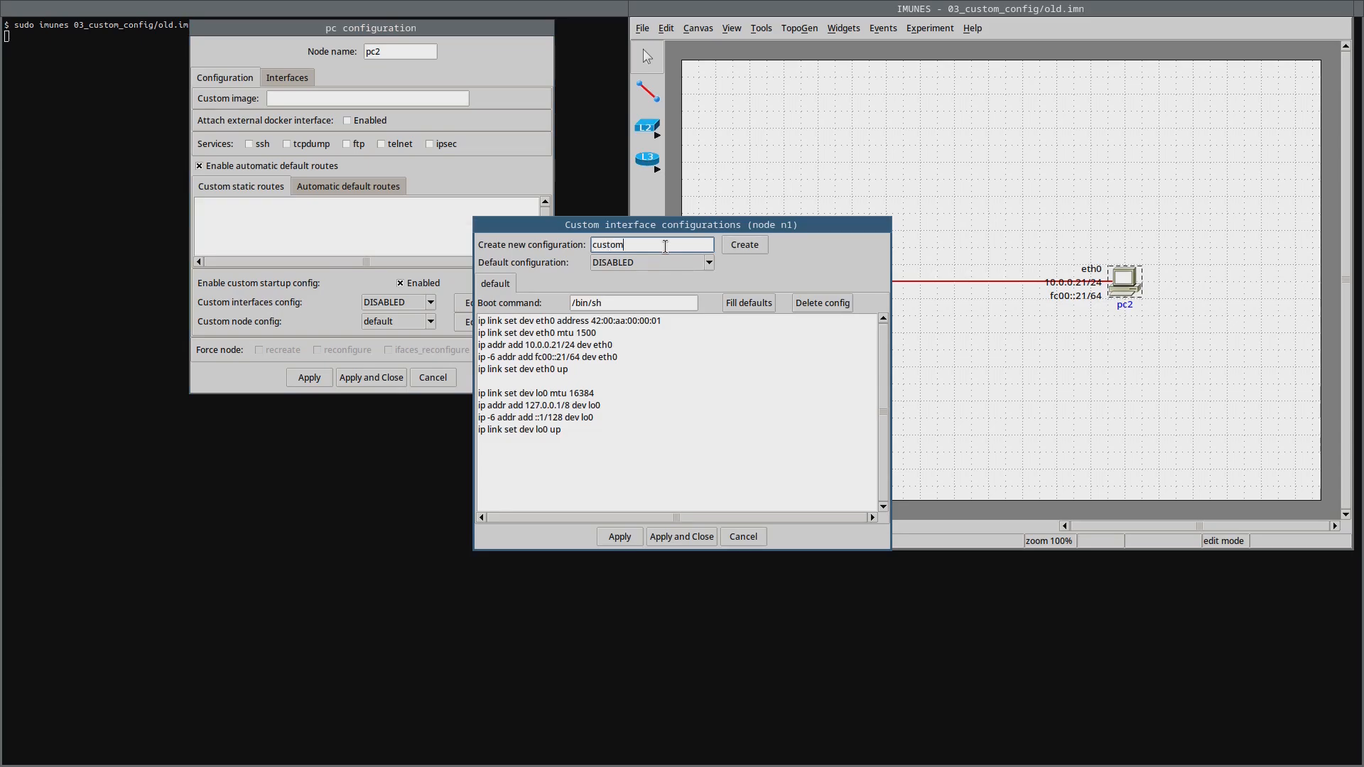
left_click(742, 245)
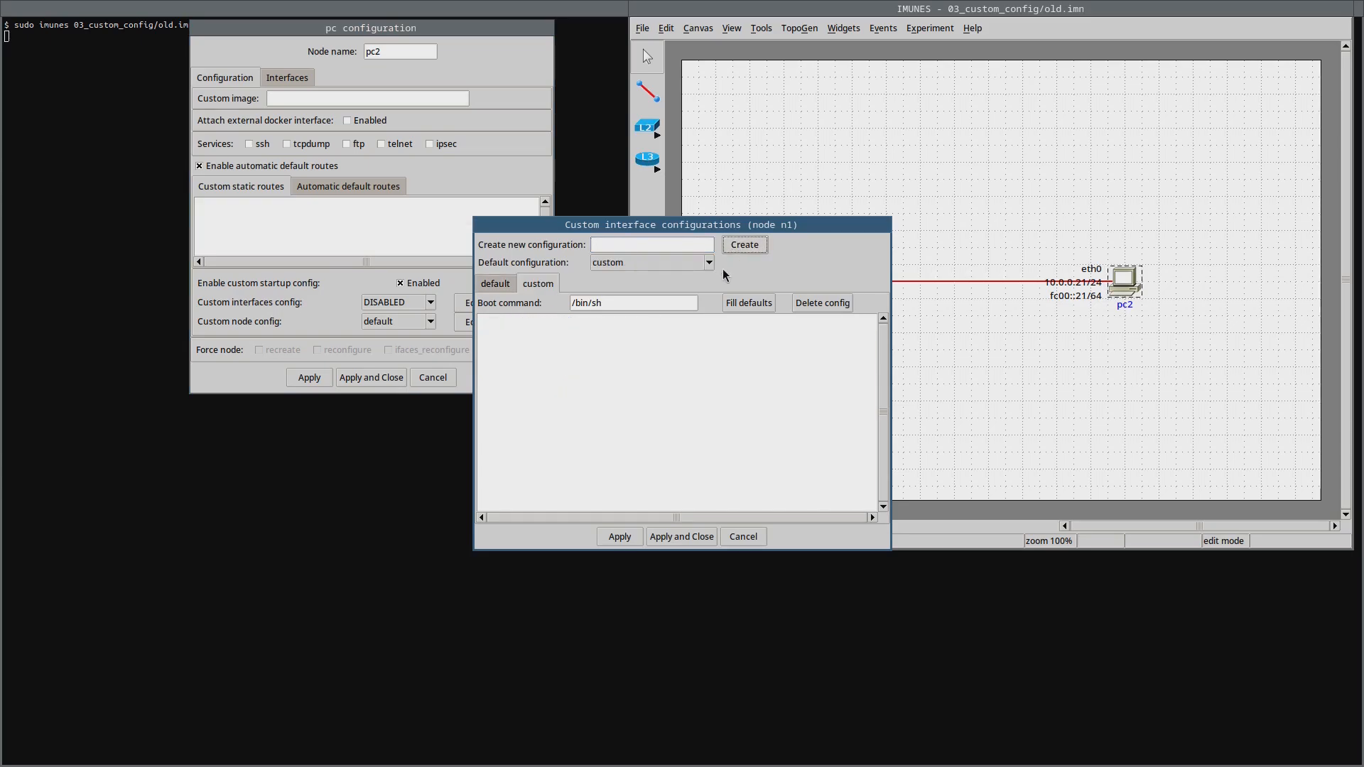
left_click(658, 366)
key("ctrl+v")
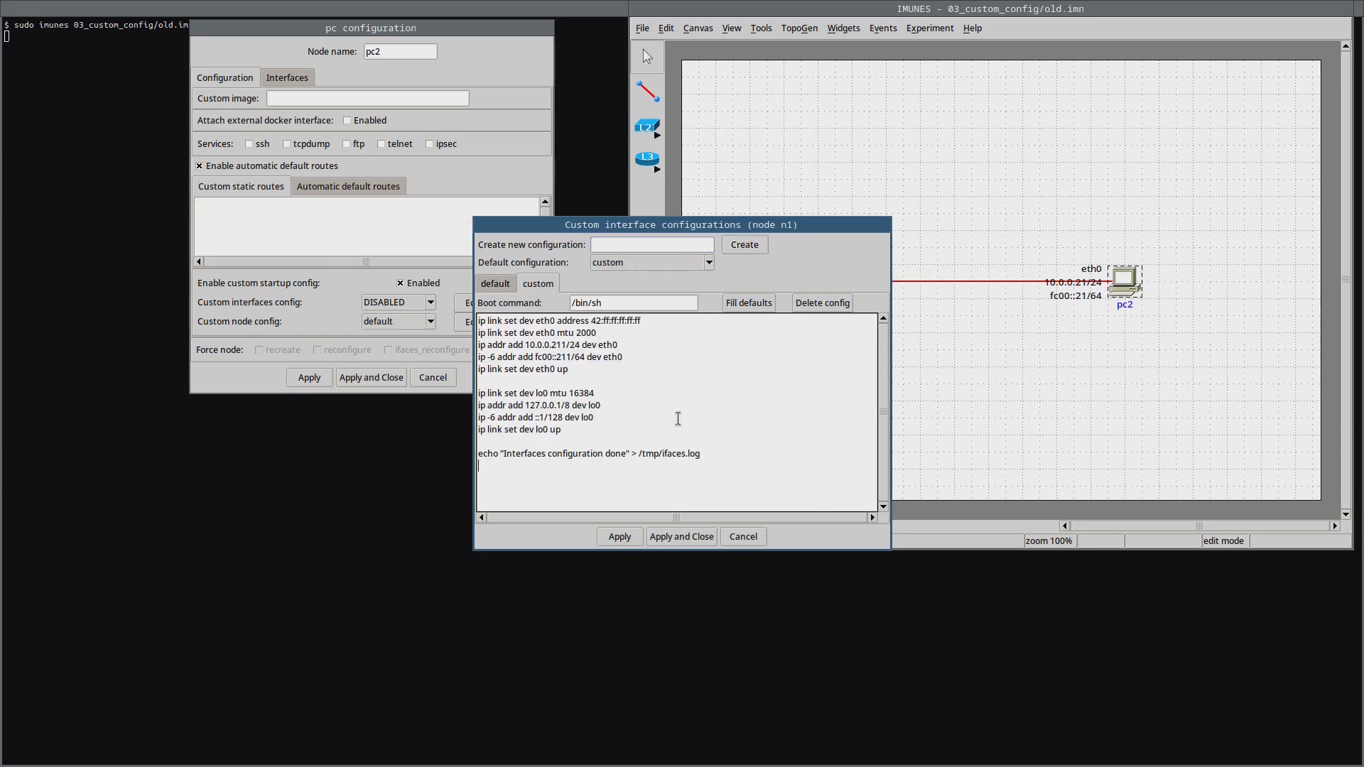
left_click(681, 537)
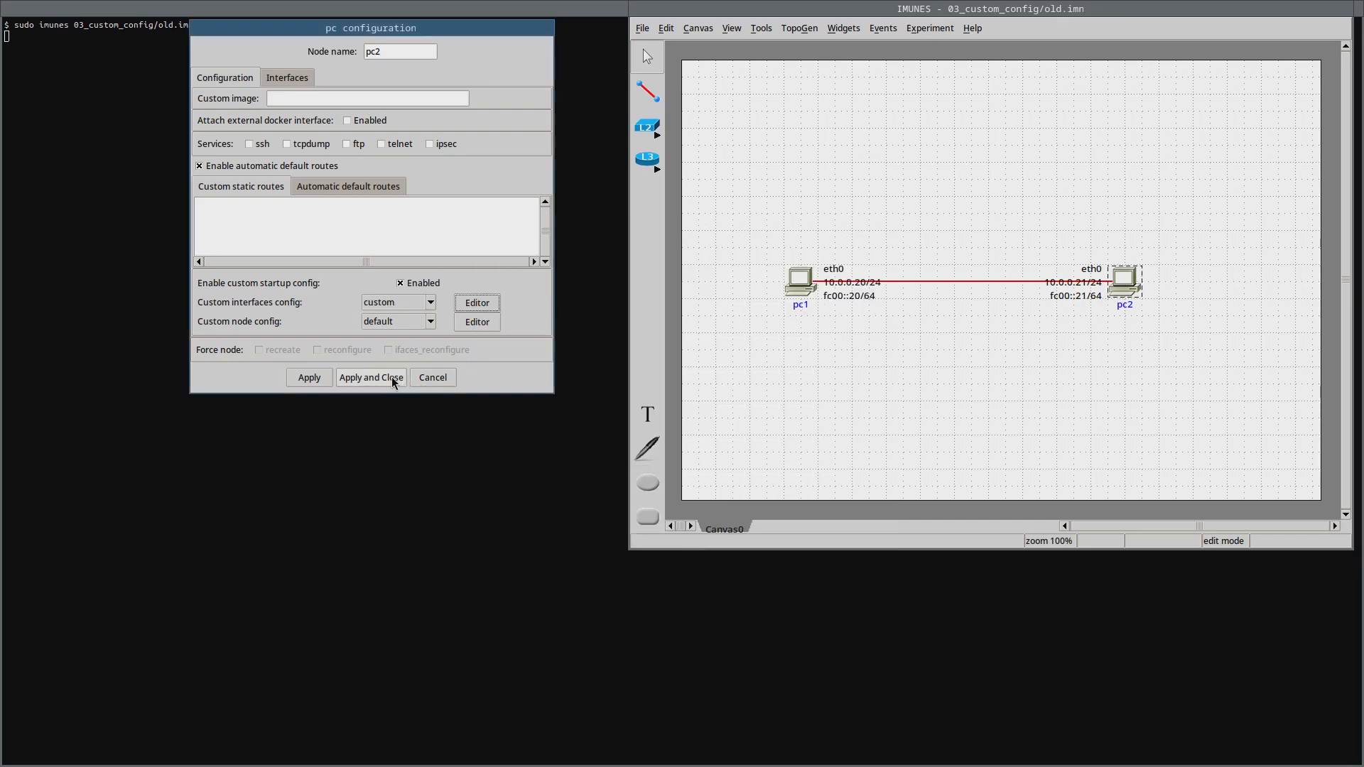
left_click(402, 305)
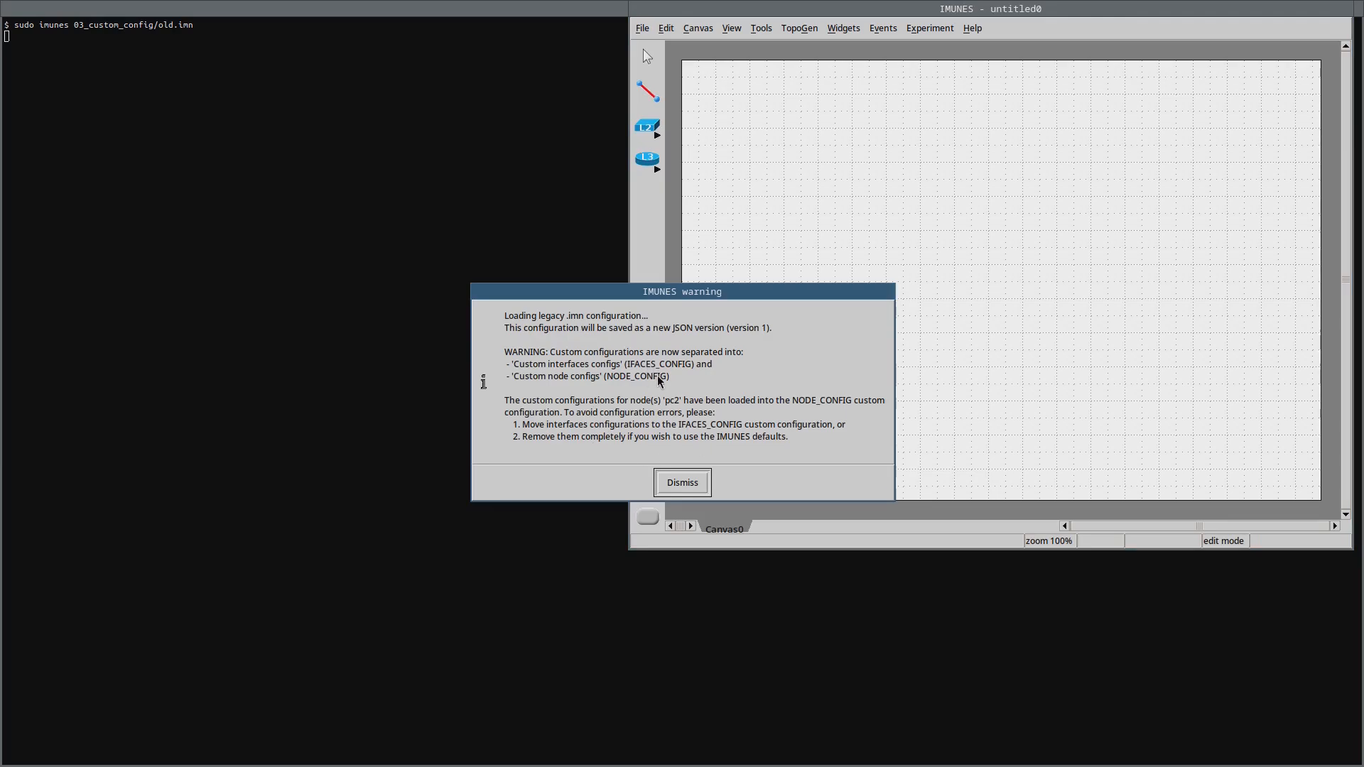
Dismiss the legacy configuration warning for old.imn and open pc2's custom node configuration to review its script
left_click(684, 479)
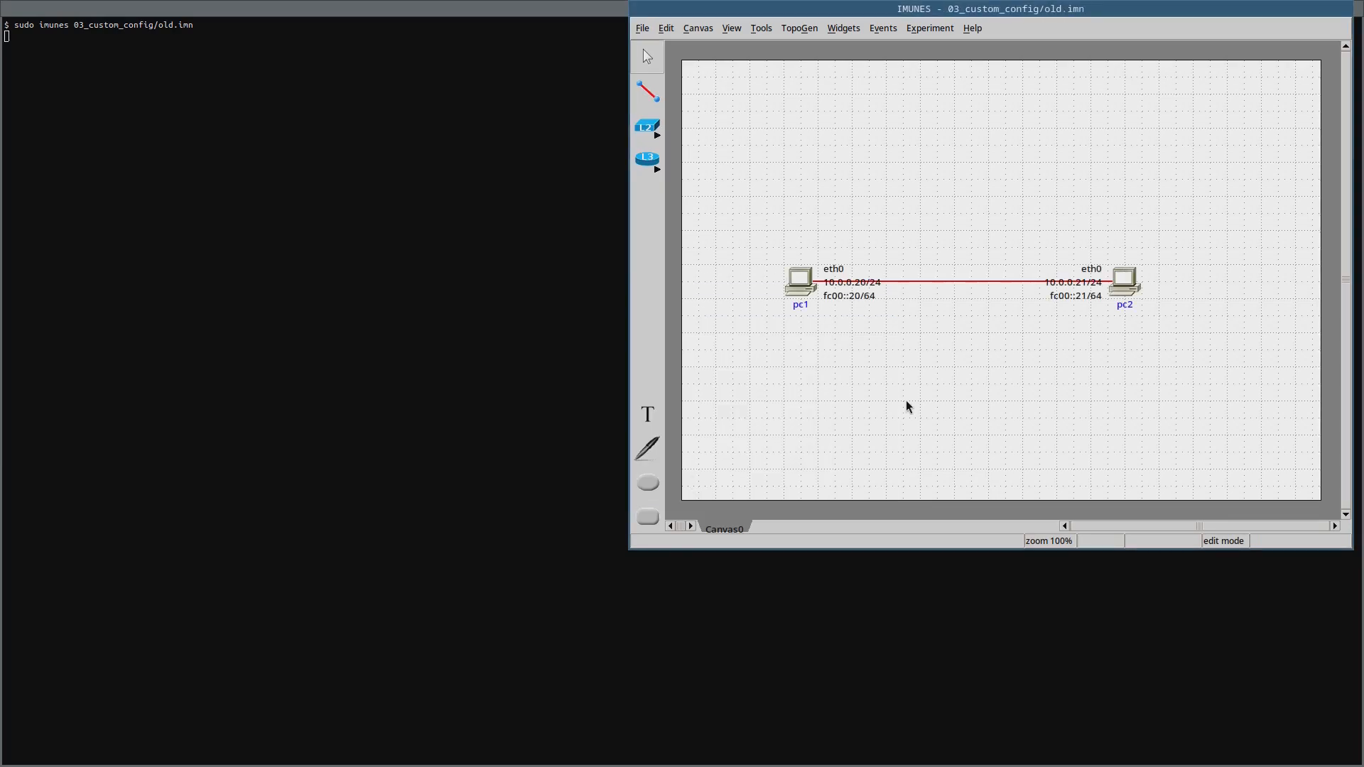
double_click(1121, 283)
left_click_drag(774, 442, 445, 263)
left_click(477, 322)
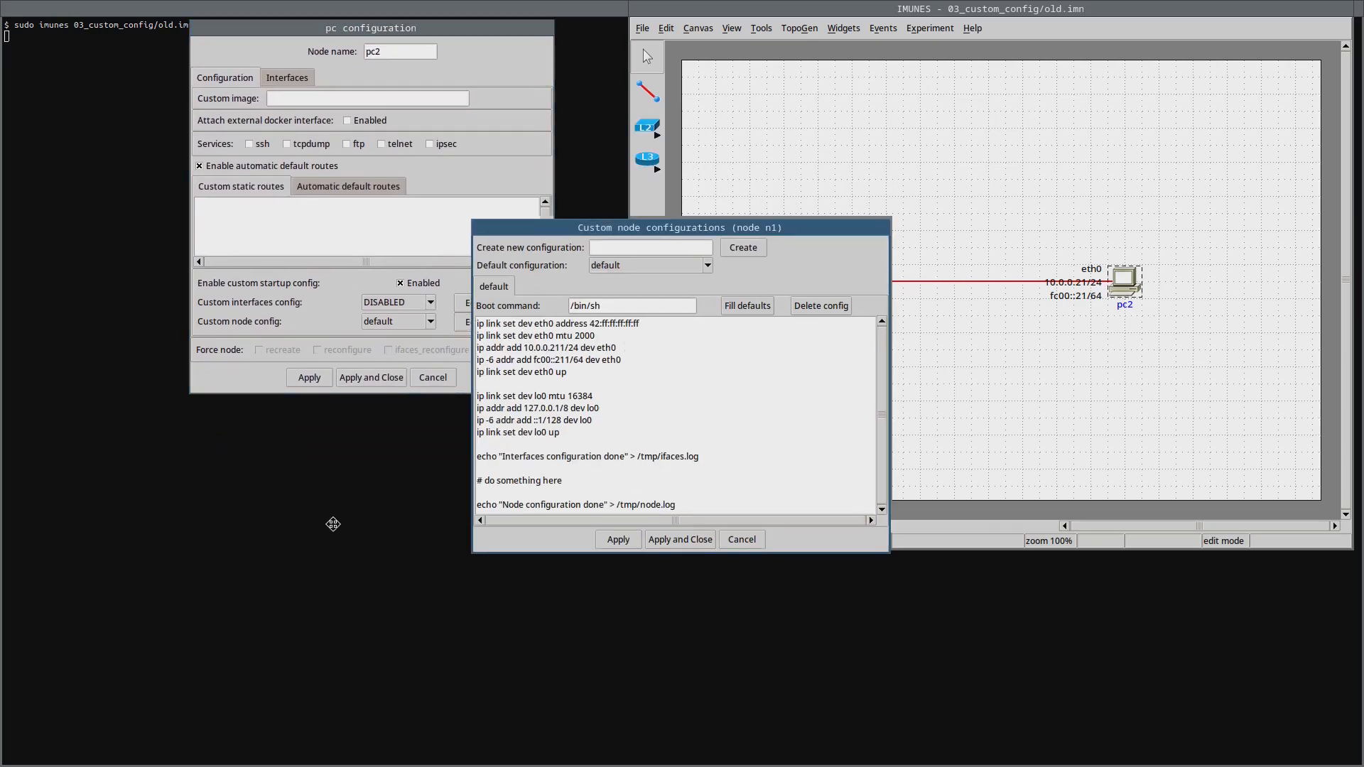
left_click_drag(629, 344, 330, 526)
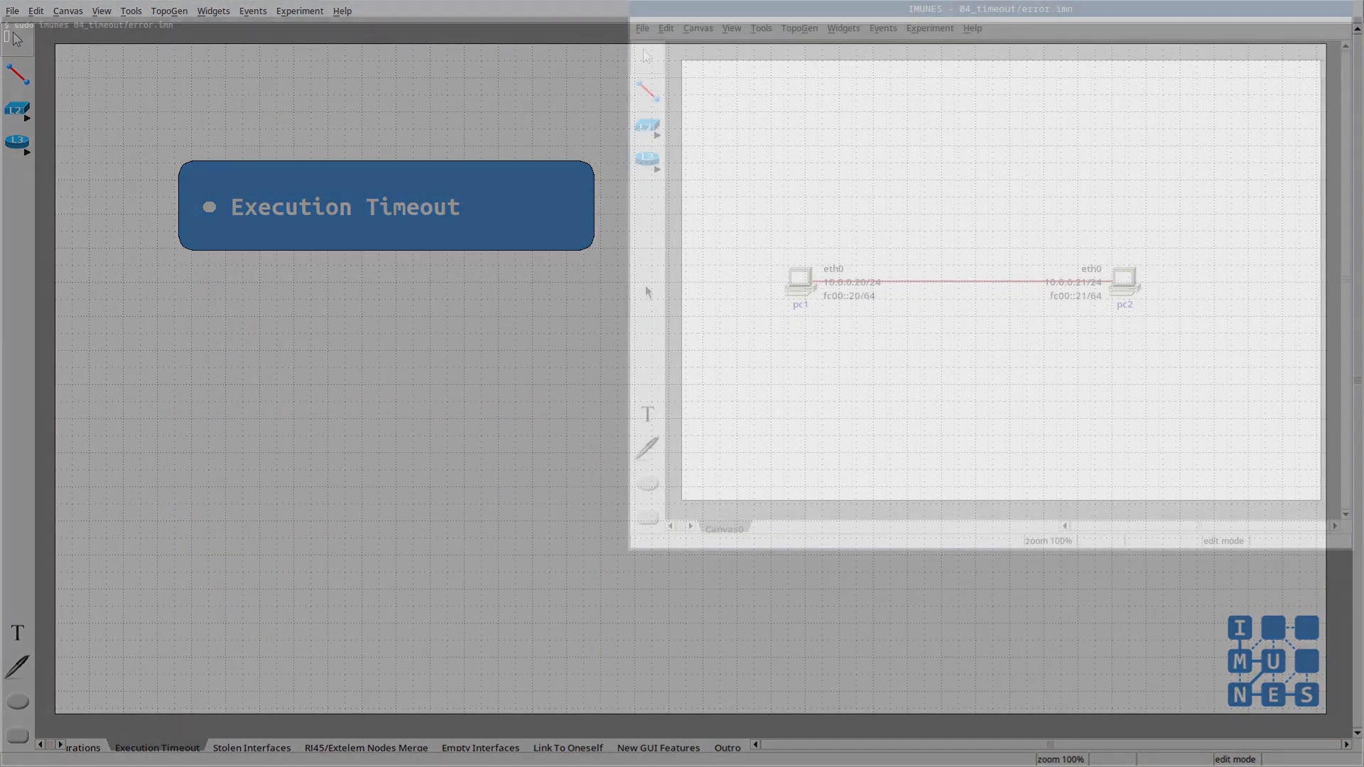
Execute the 04_timeout/error.imn experiment and dismiss the node creation warning
left_click(929, 27)
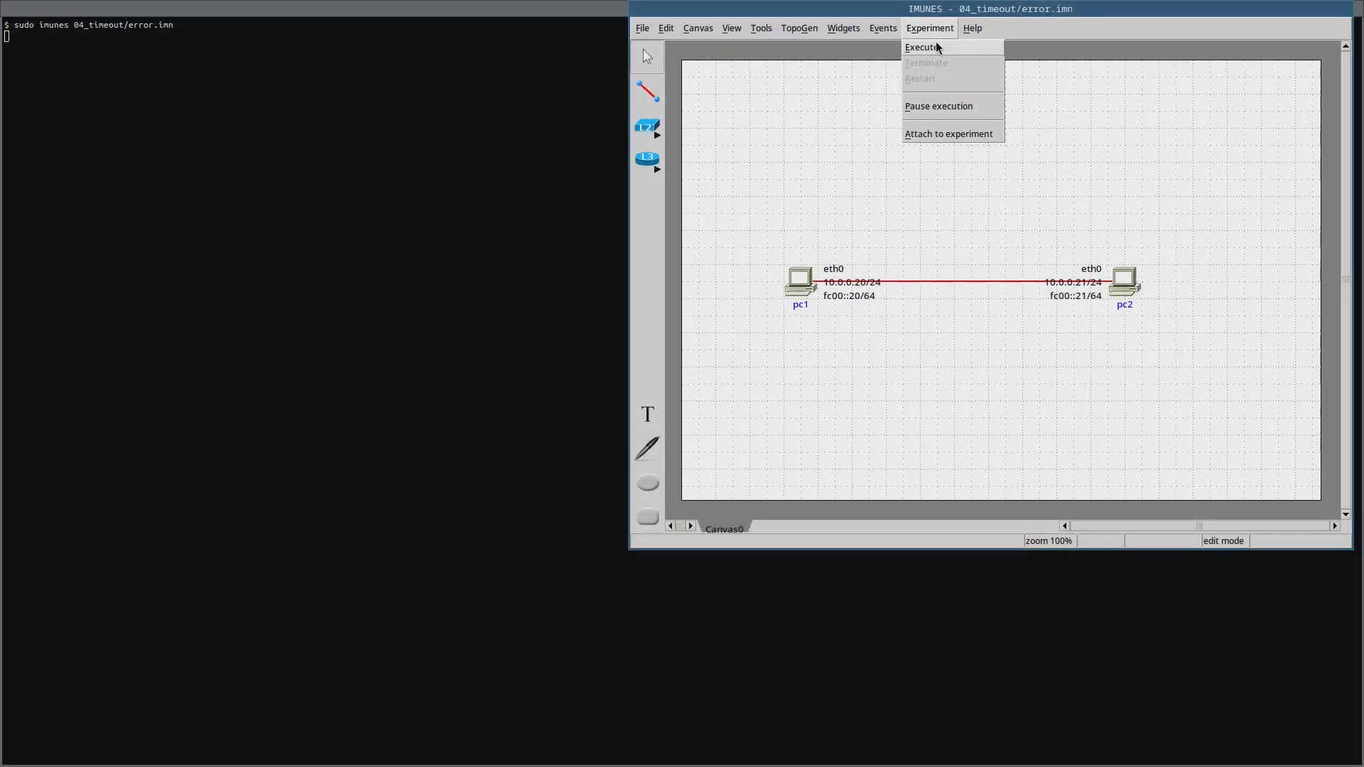
left_click(931, 48)
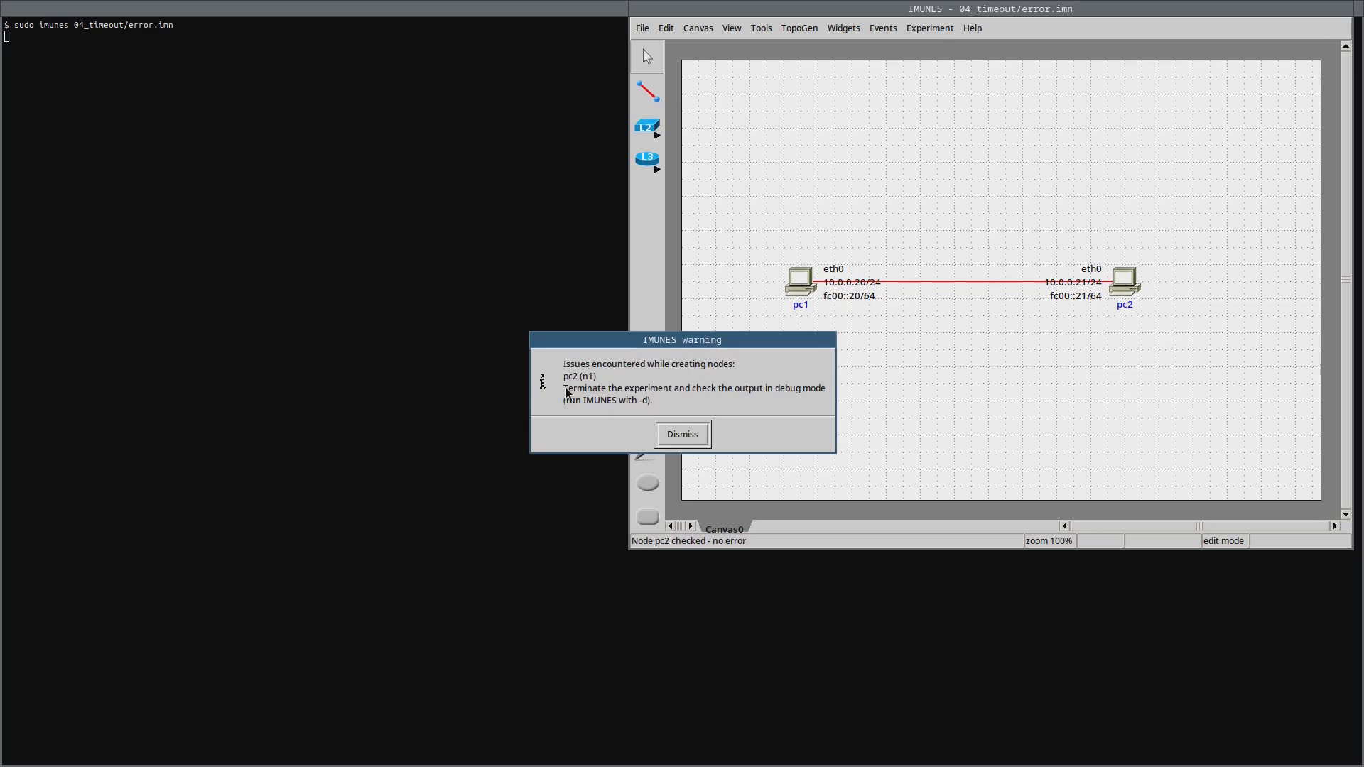
left_click(681, 434)
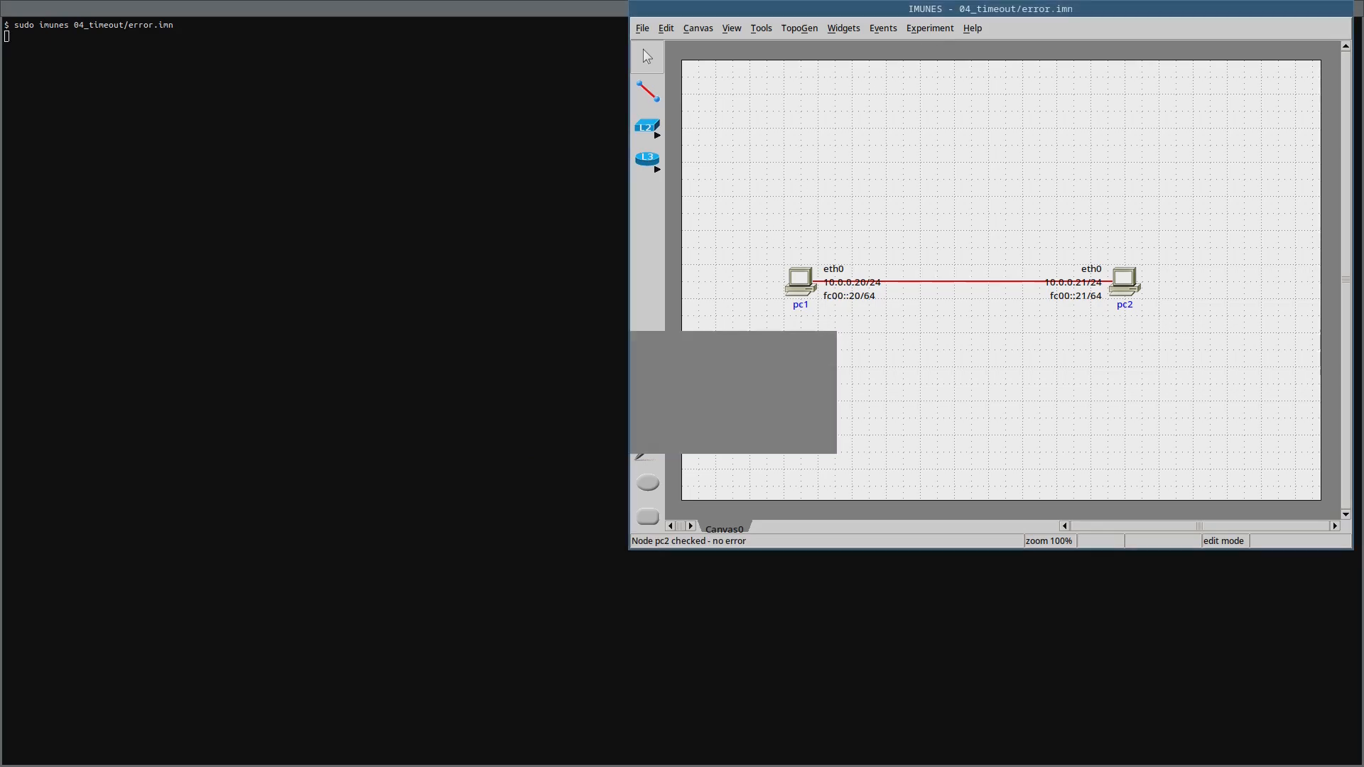
Remove "--error" from pc2's custom image so it reads imunes/template, and apply the change
double_click(1128, 310)
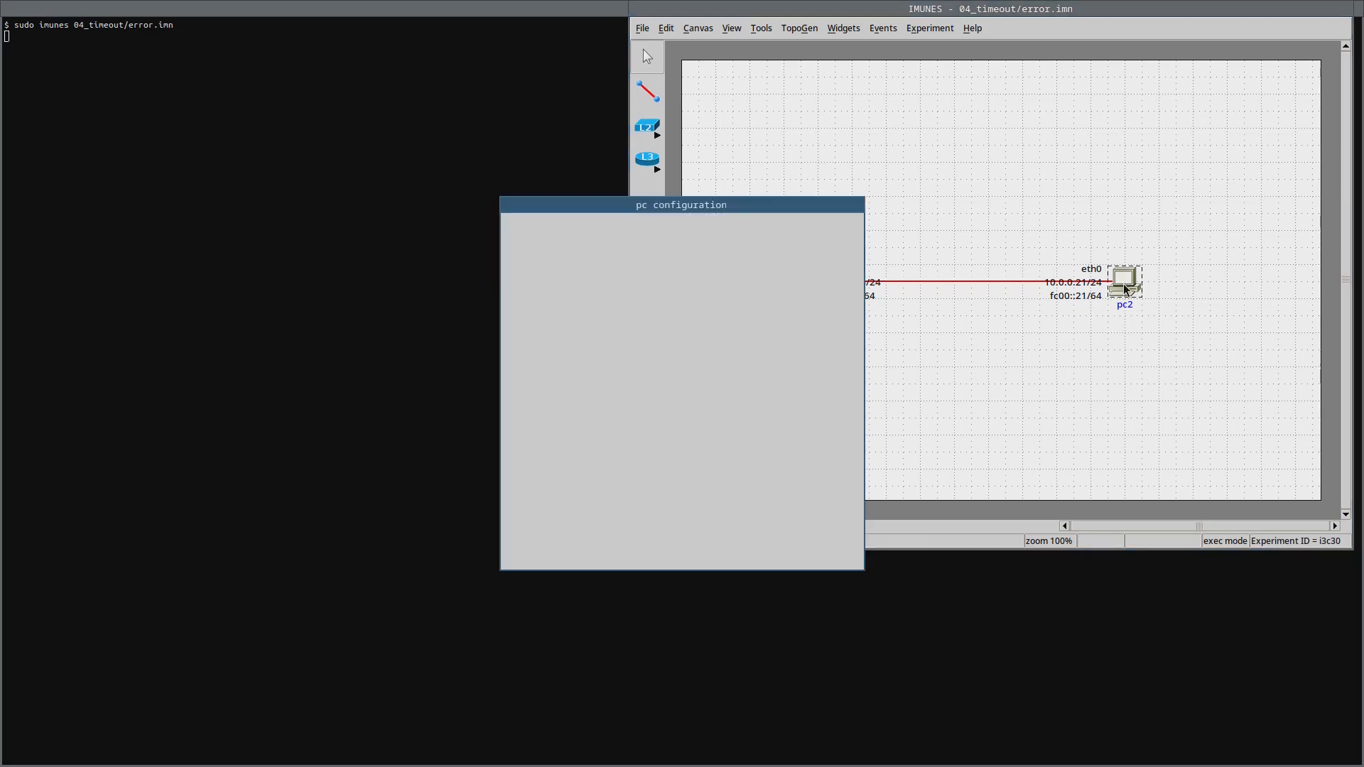
left_click_drag(858, 328, 553, 302)
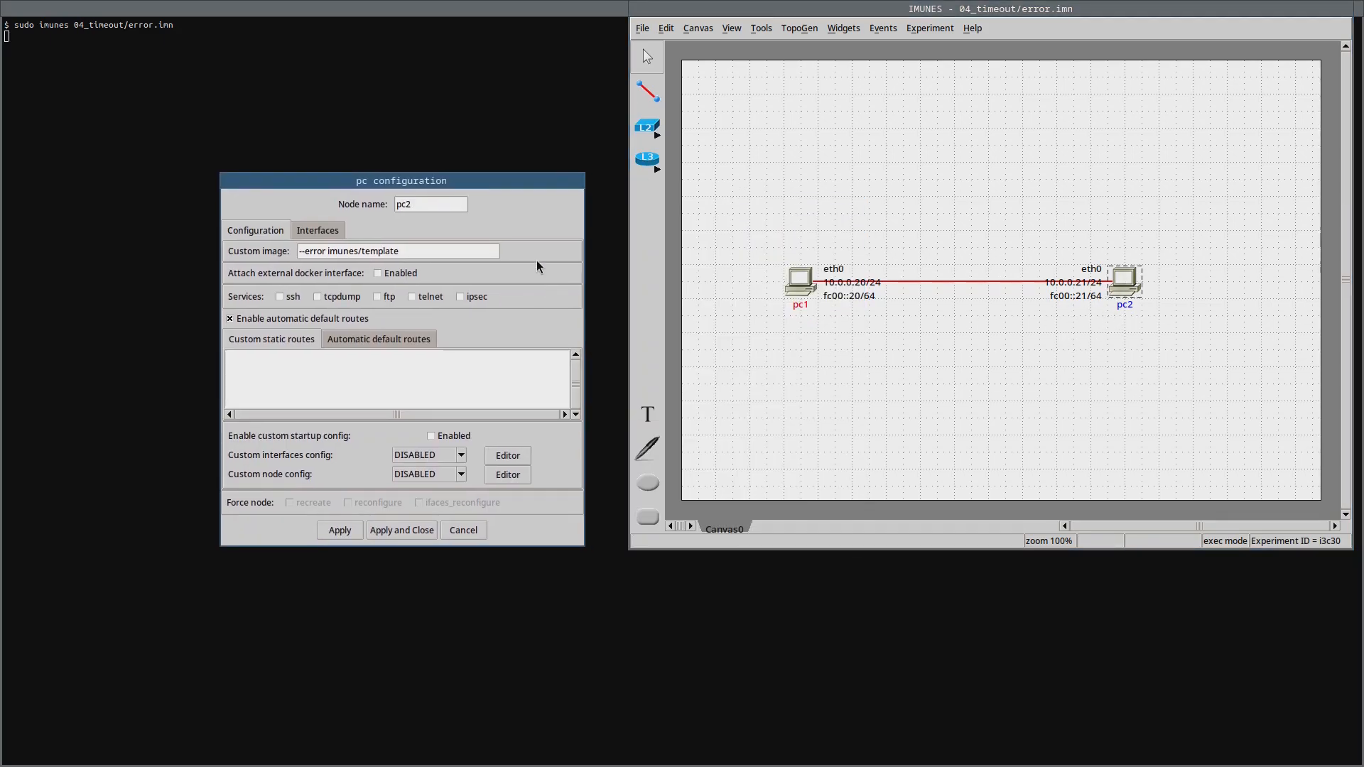
left_click(326, 251)
left_click_drag(327, 250, 283, 232)
key("BackSpace")
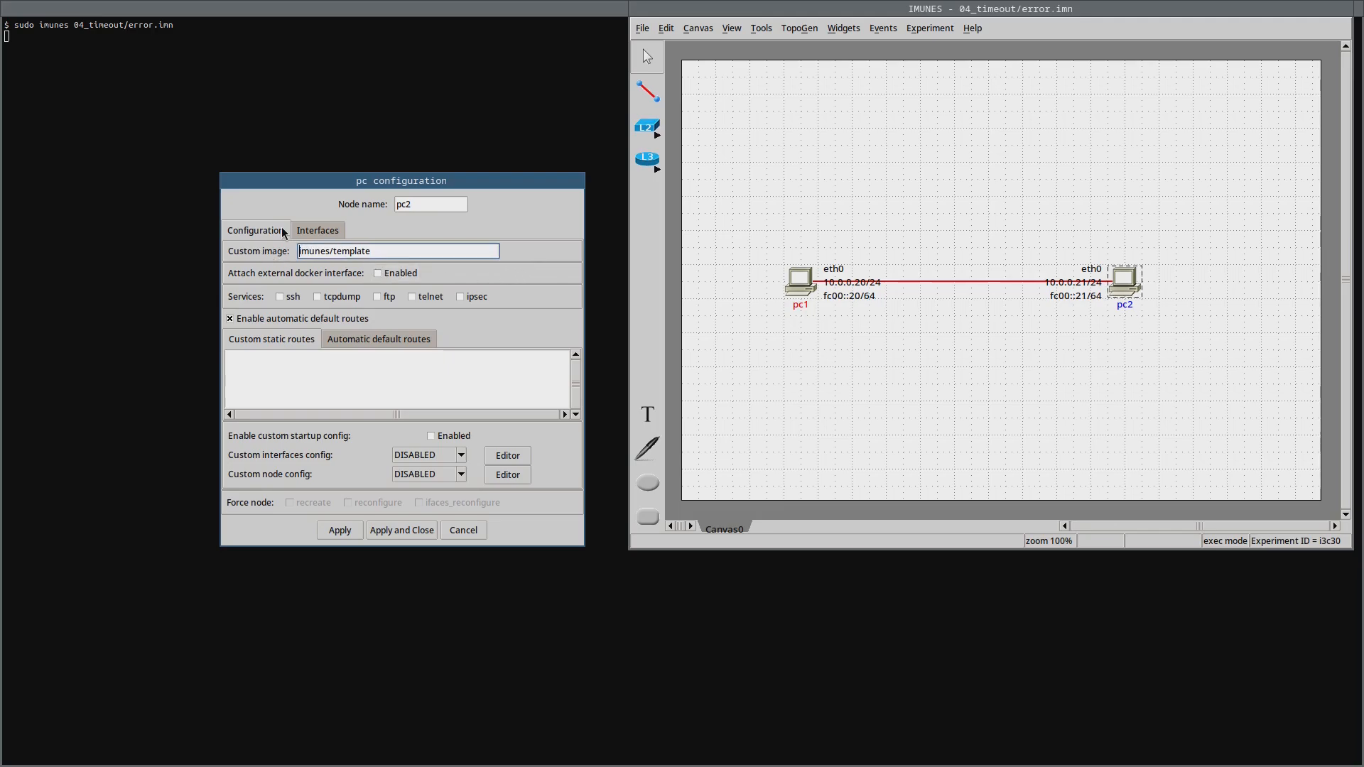
left_click(402, 530)
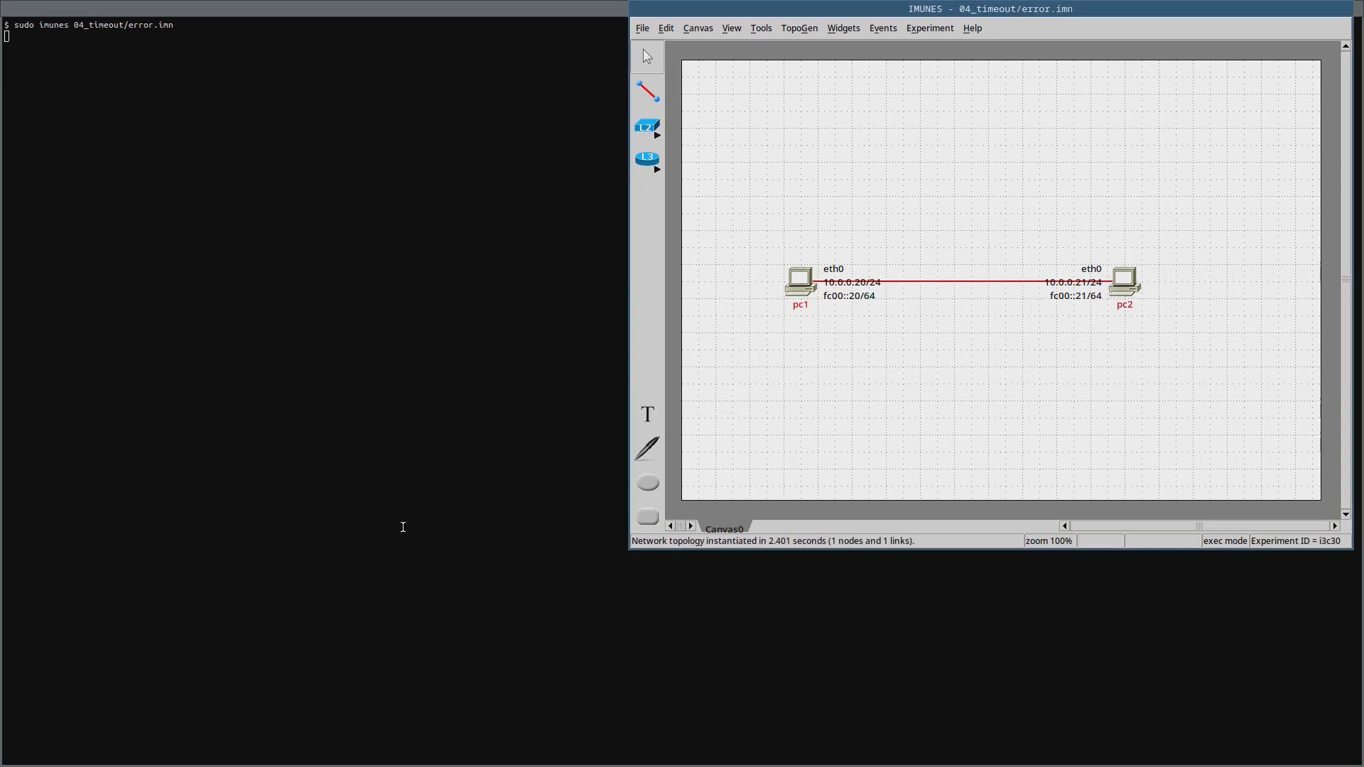
Ping 10.21 from pc1's console to test connectivity with pc2, and stop the ping
double_click(795, 283)
type("ping 10.2")
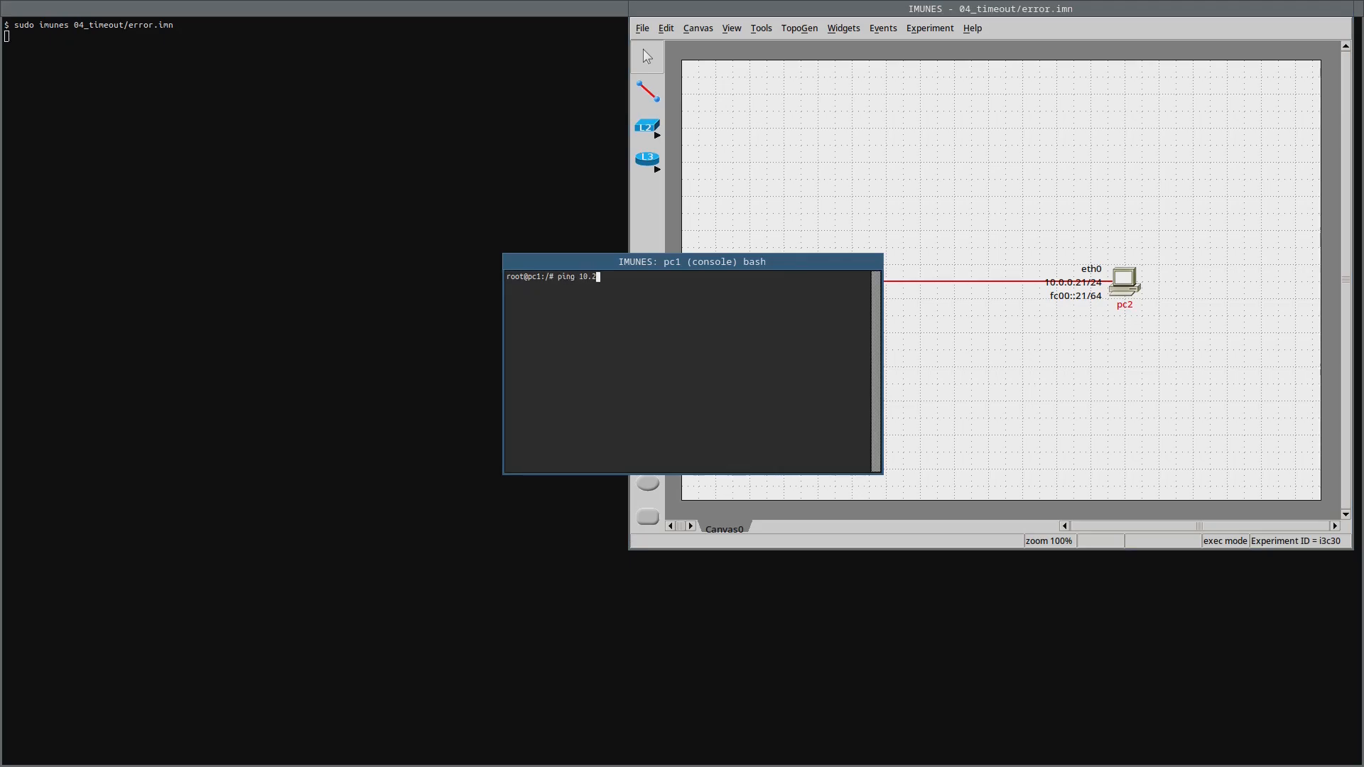
type("1")
key("Return")
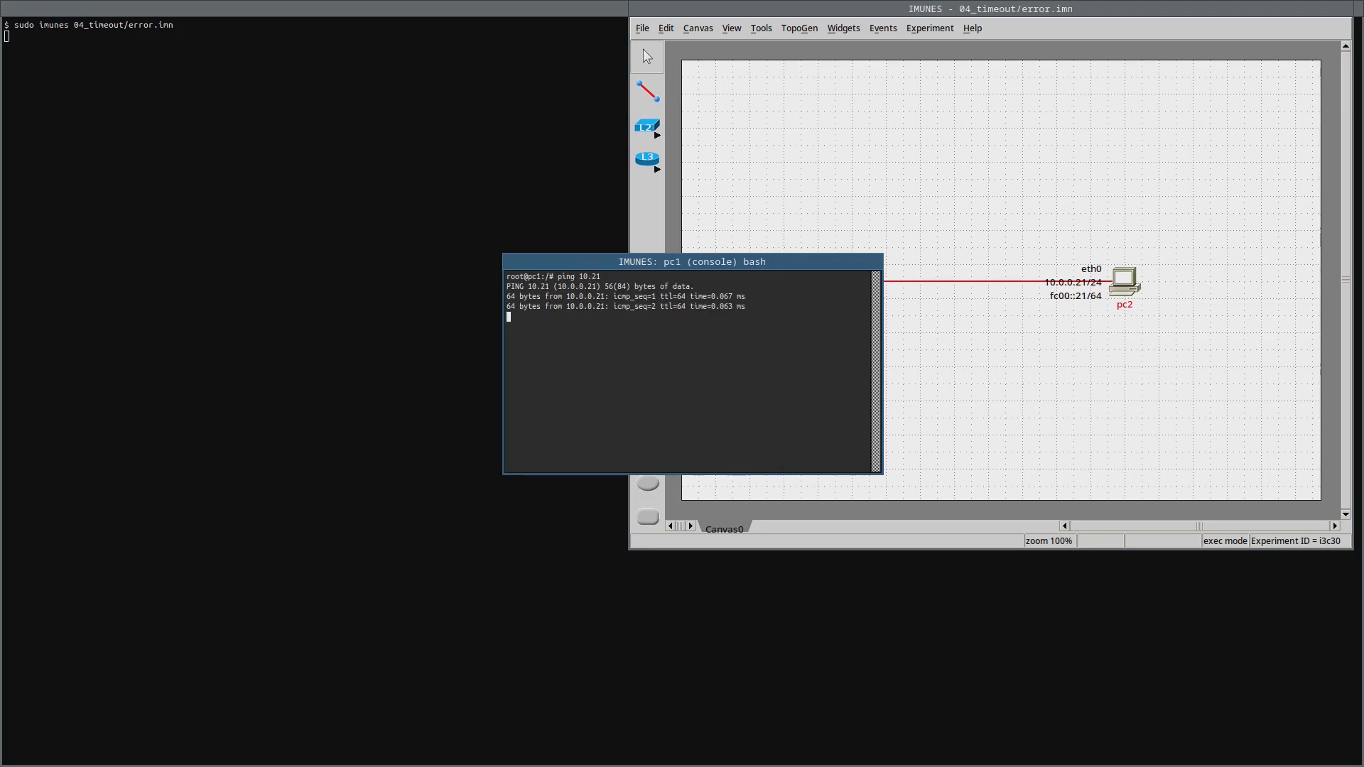
key("ctrl+c")
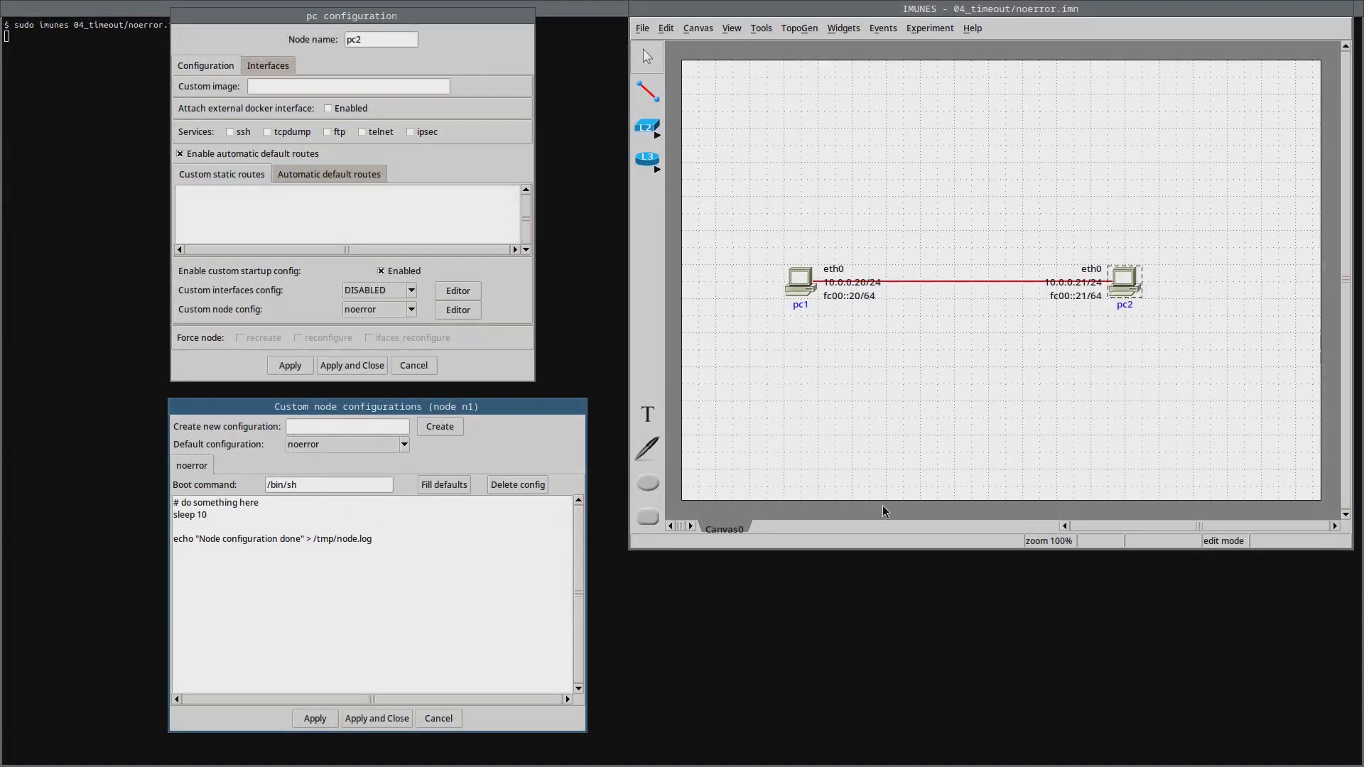
Examine the "sleep 10" line in pc2's noerror node configuration and close both configuration windows without changes
left_click(216, 515)
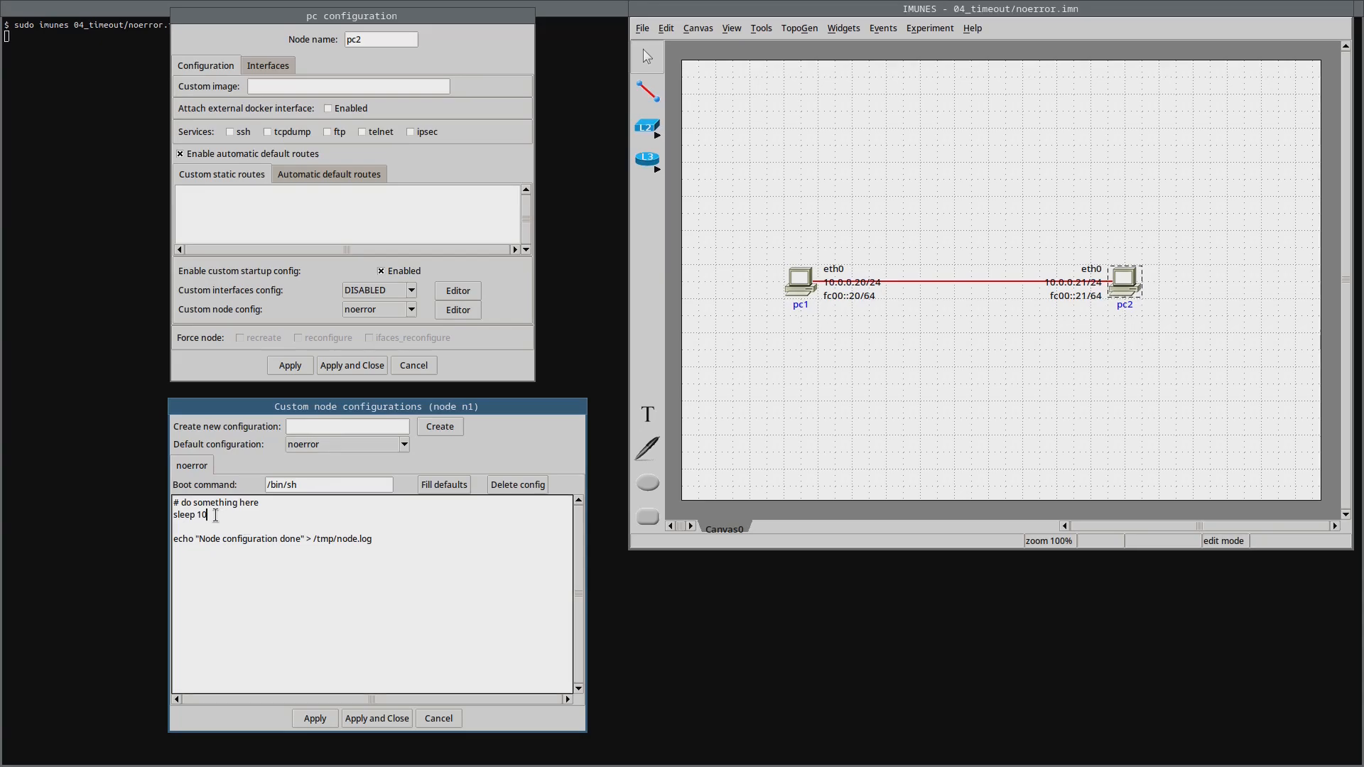
left_click_drag(215, 515, 173, 515)
left_click(438, 718)
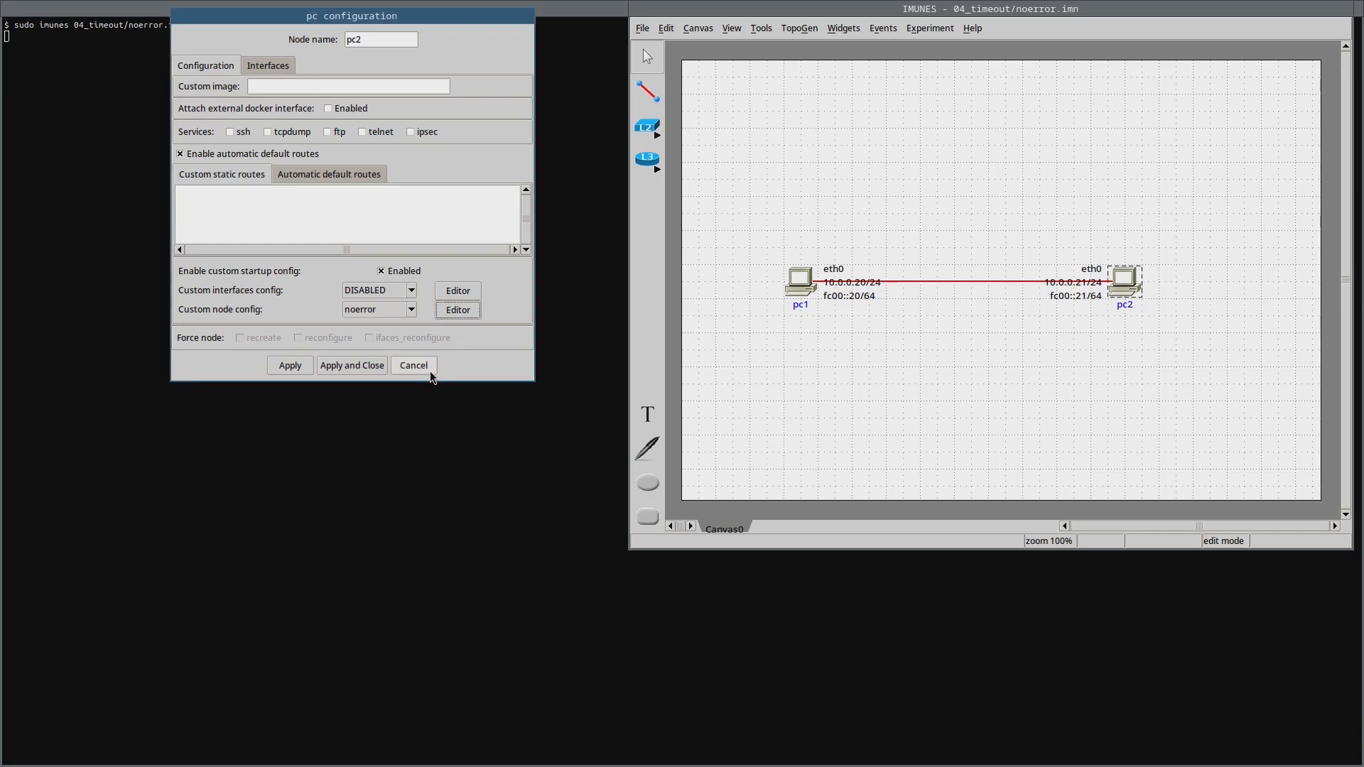
left_click(429, 370)
Execute the 04_timeout/noerror.imn experiment and dismiss the node configuration timeout warning
left_click(942, 28)
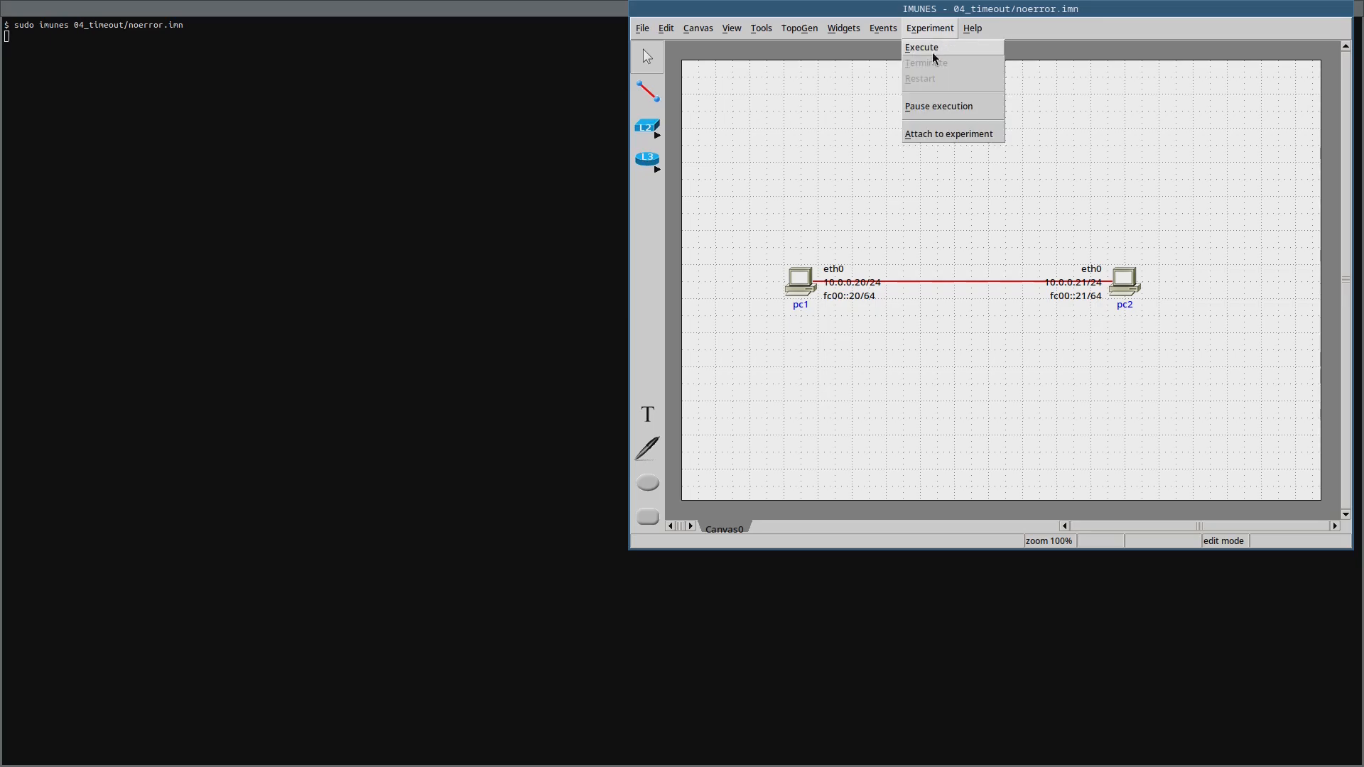
left_click(934, 49)
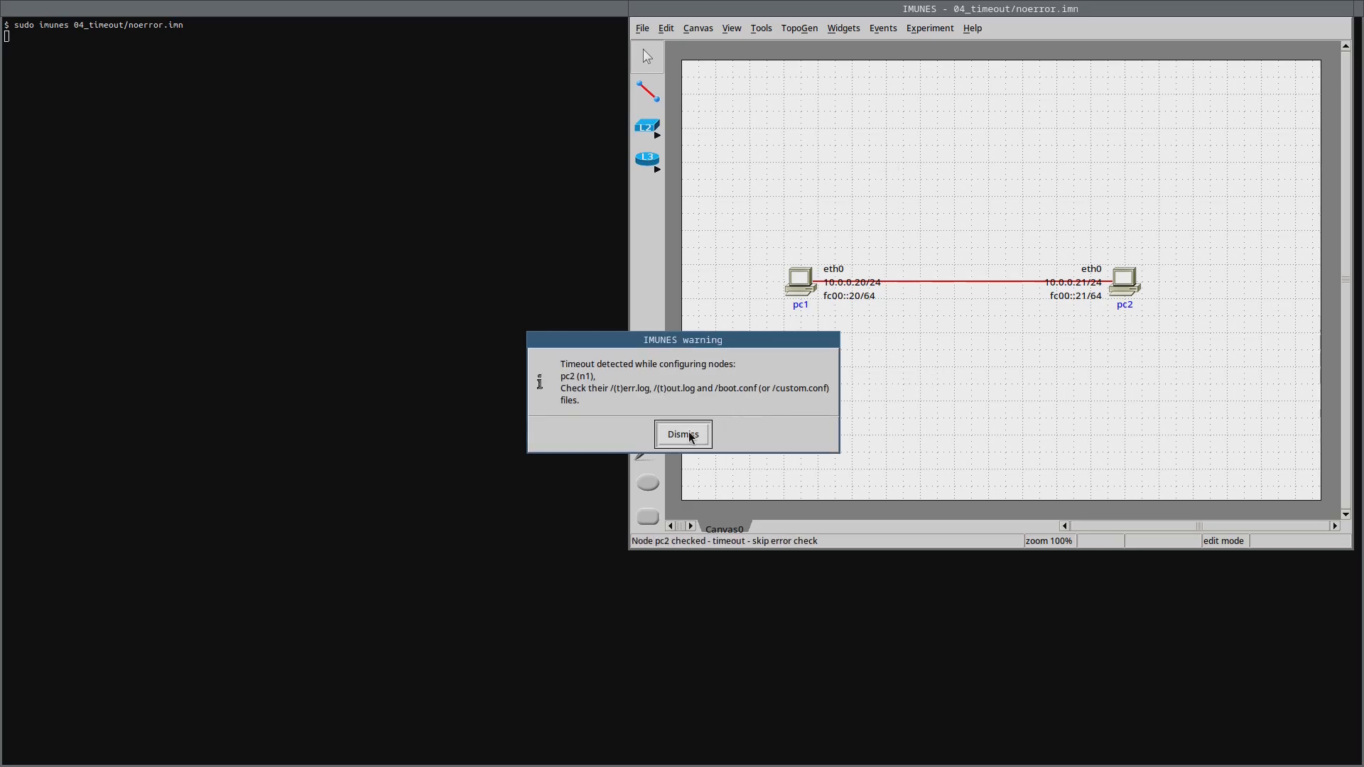
left_click(691, 434)
In pc2's console, list the /tmp directory twice and print the contents of /tmp/node.log
double_click(1132, 296)
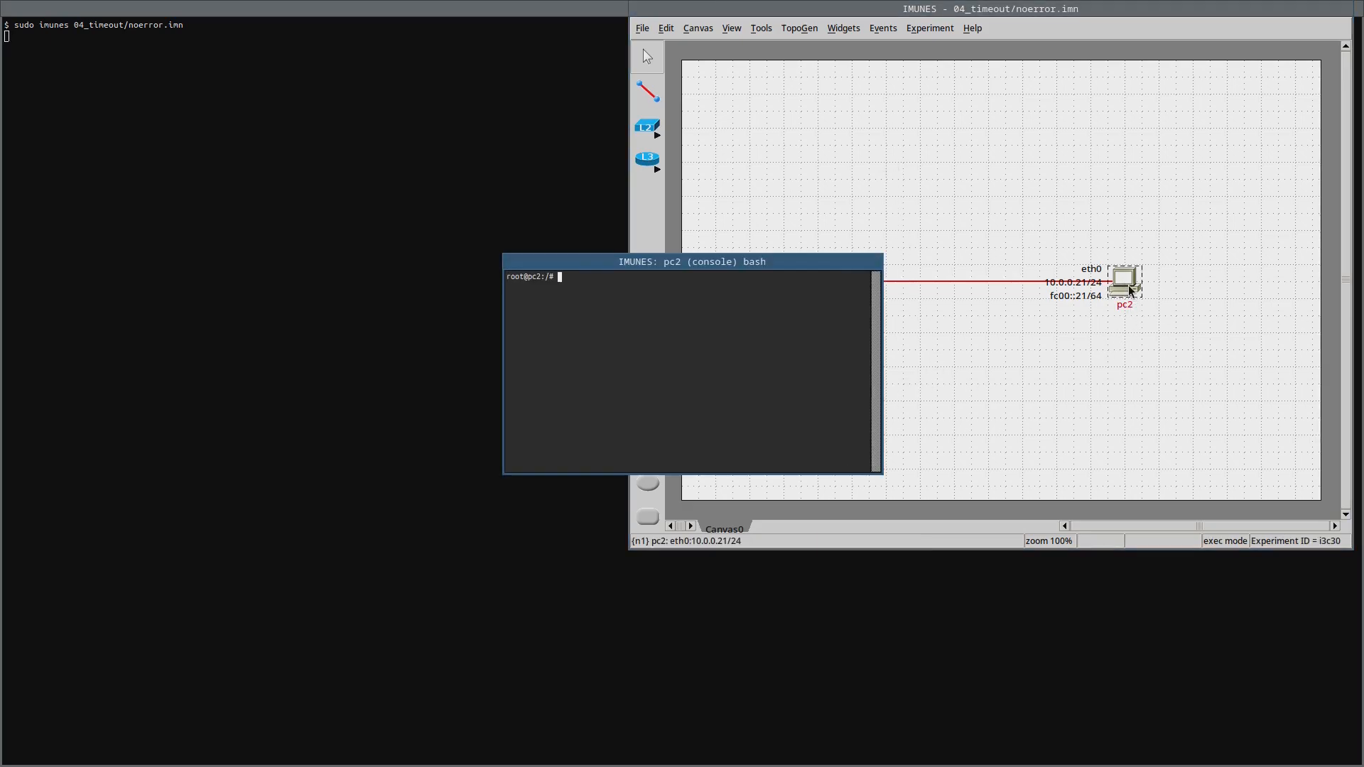
type("ls /tmp")
key("Return")
key("Up")
key("Return")
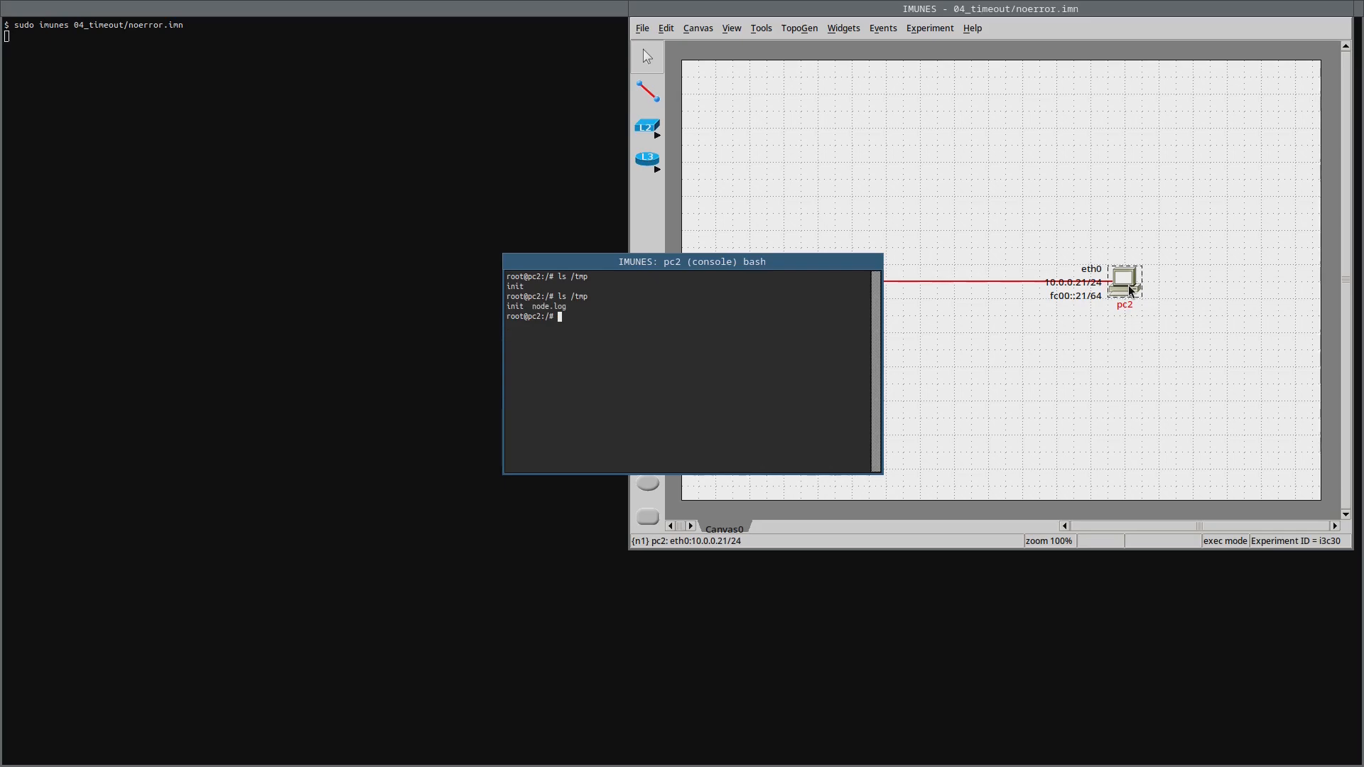
type("cat /tmp/no")
key("Tab")
key("Return")
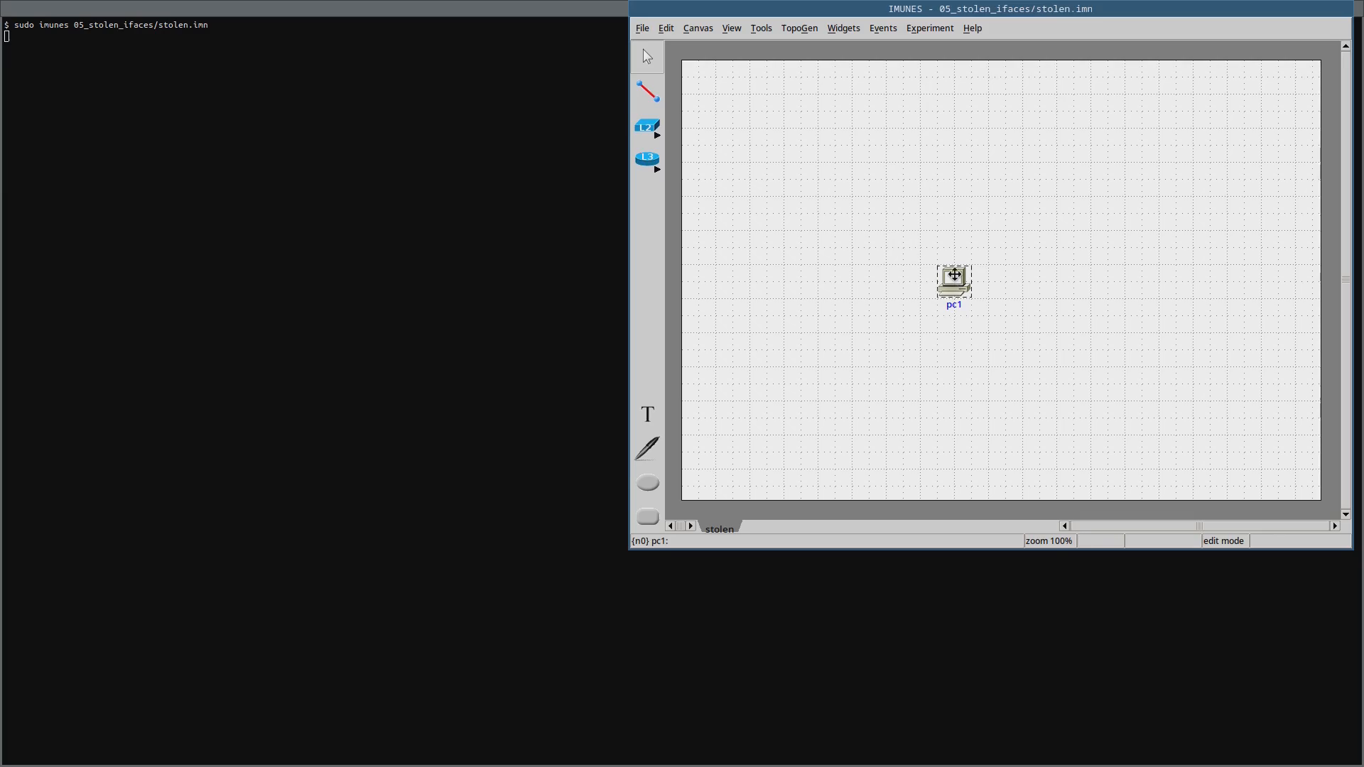
Add the host's enp0s25 interface to pc1's physical interfaces and apply the node configuration
double_click(954, 277)
left_click(597, 254)
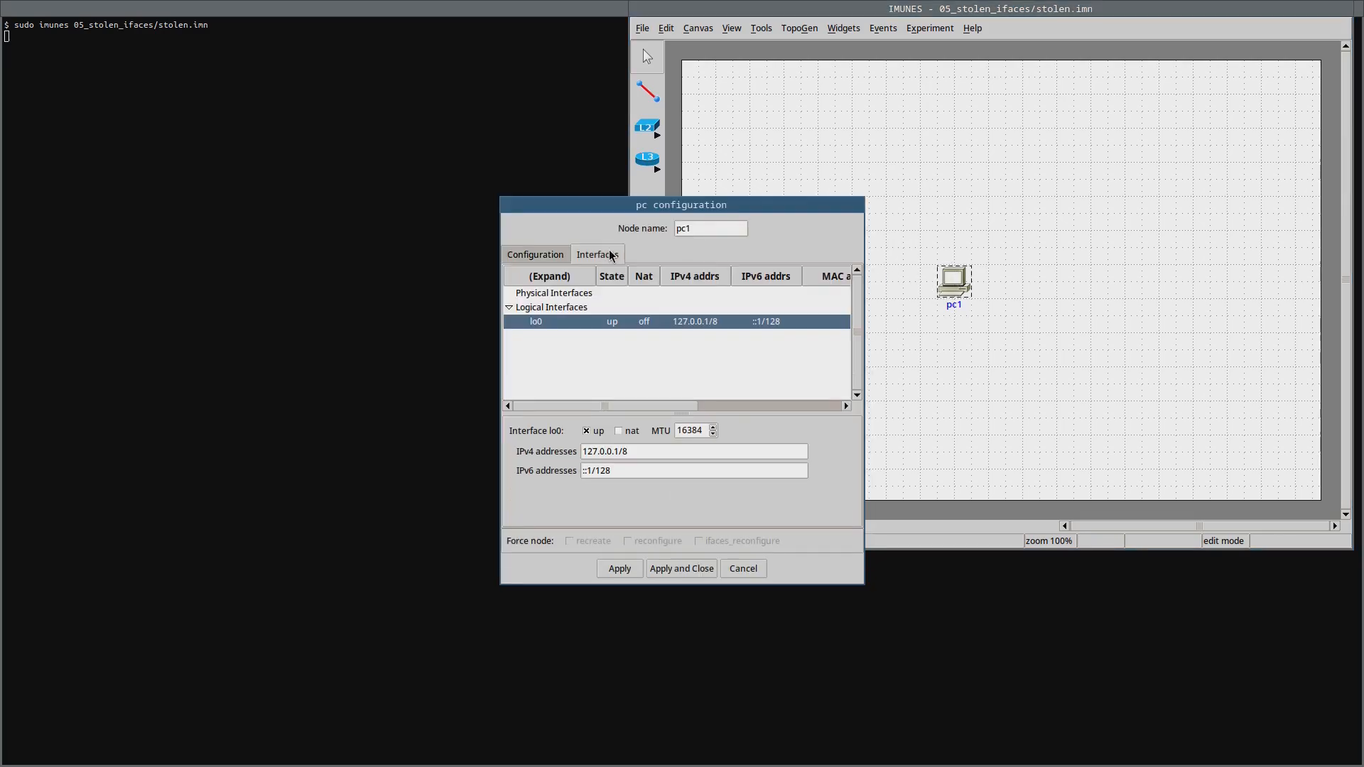
left_click(564, 294)
left_click(631, 450)
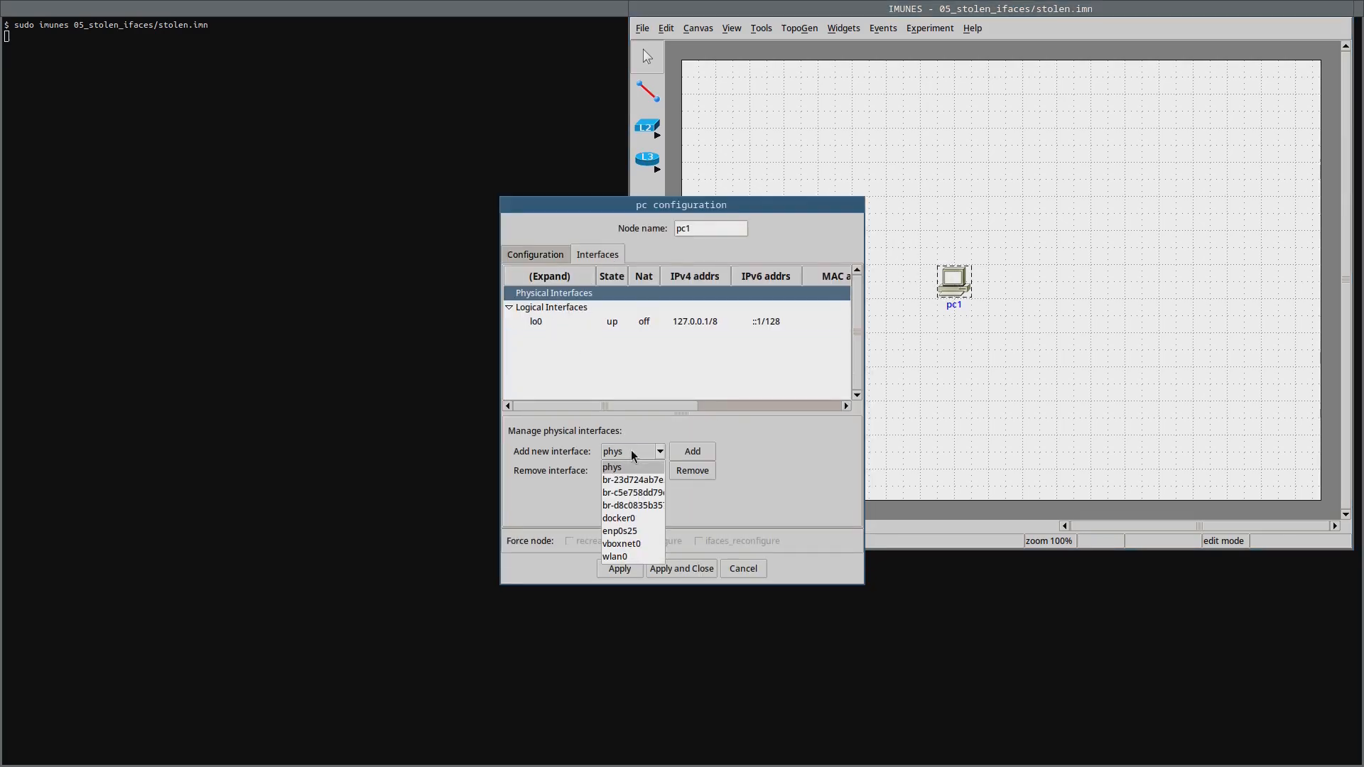
left_click(638, 532)
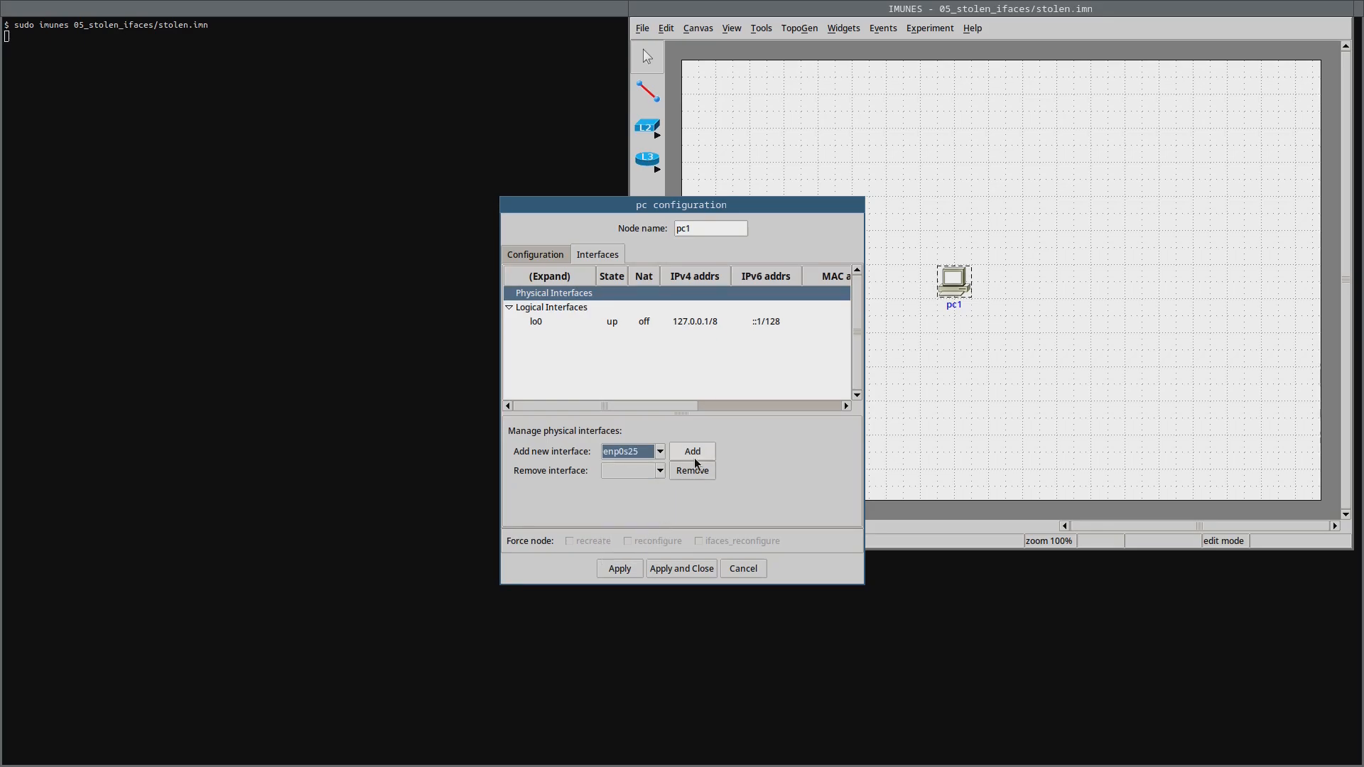
left_click(693, 455)
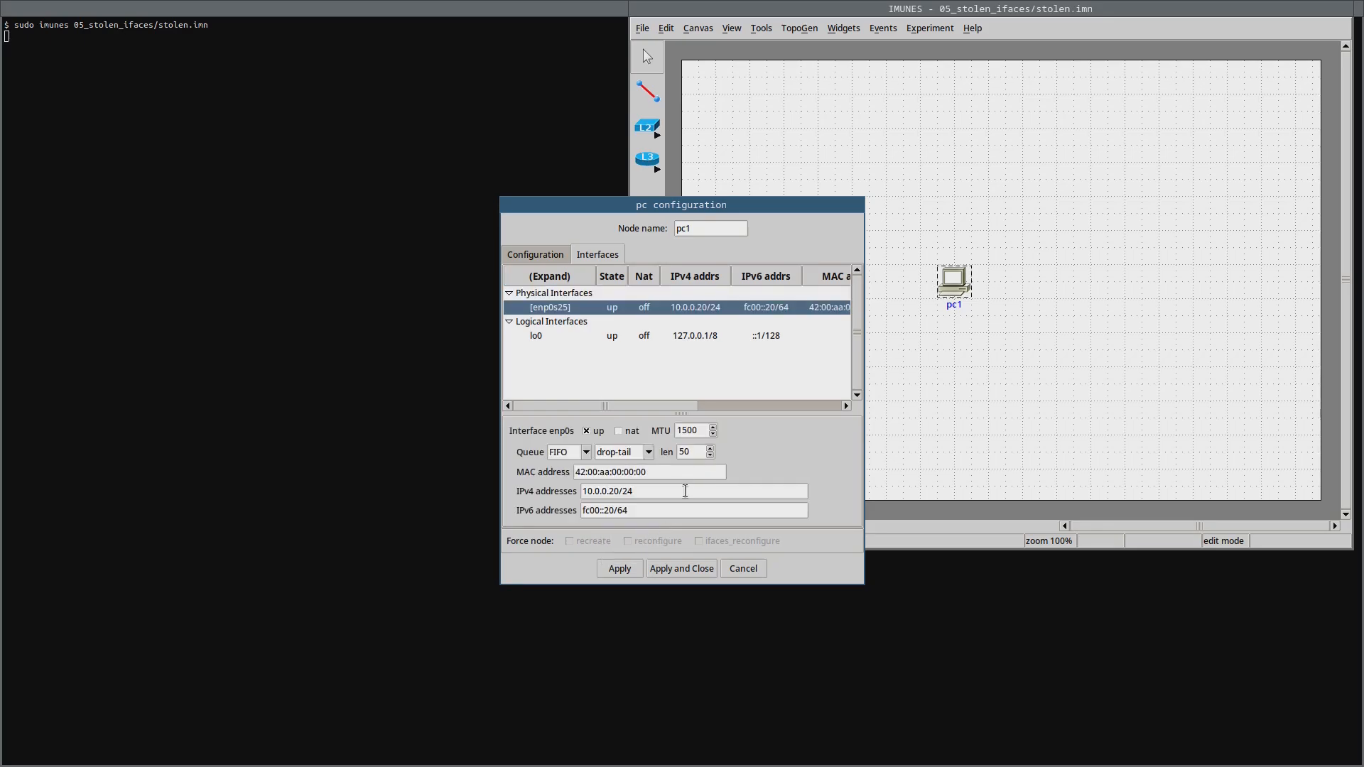
left_click(672, 568)
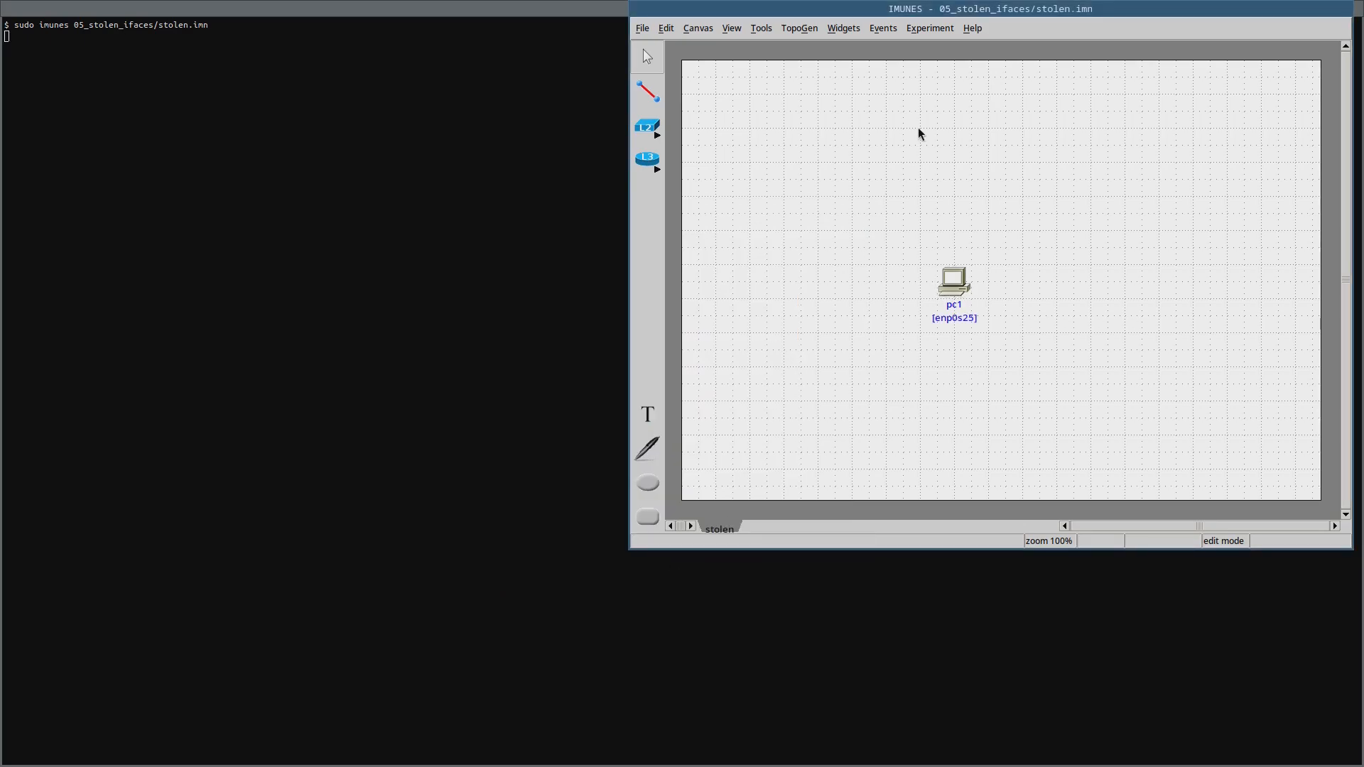
Execute the stolen.imn experiment, run "ip a" in pc1's console, and highlight the enp0s25 interface in its output
left_click(929, 27)
left_click(929, 47)
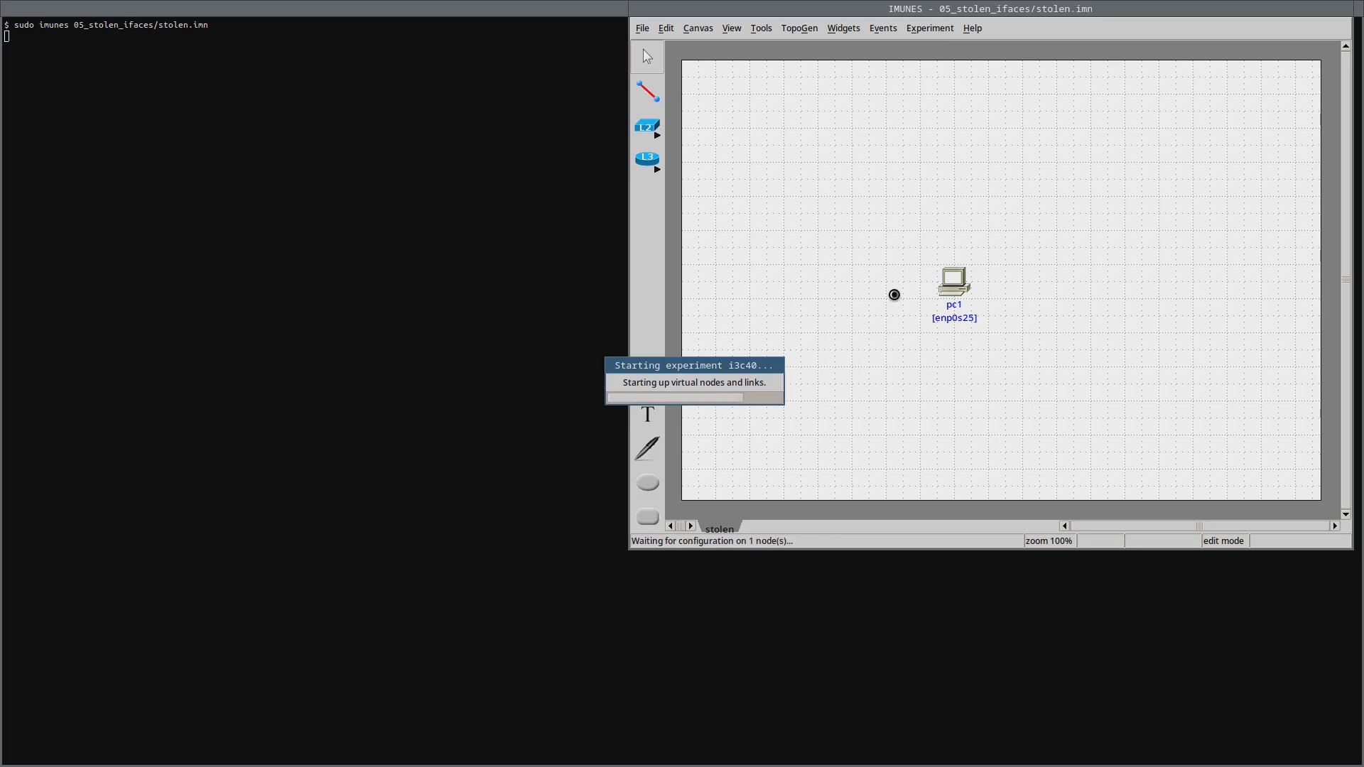
double_click(943, 280)
type("ip a")
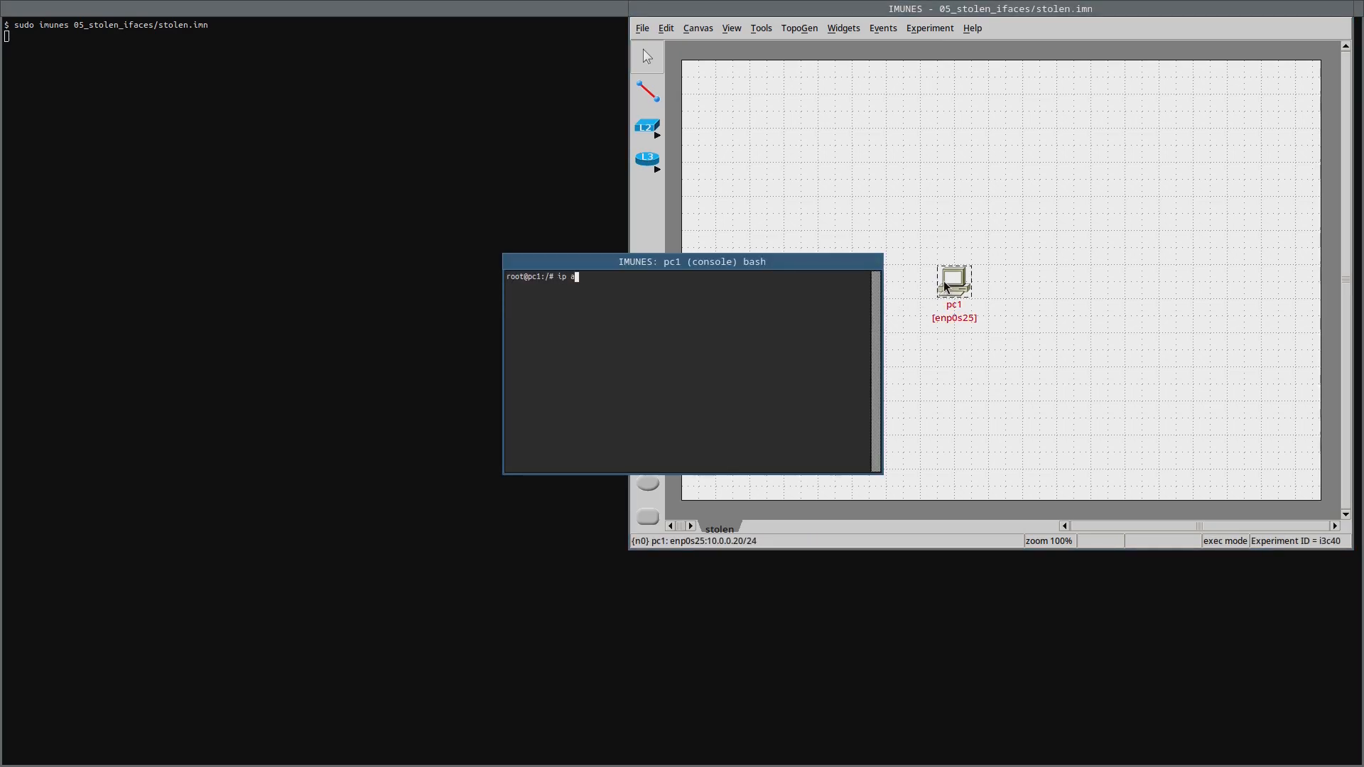
key("Return")
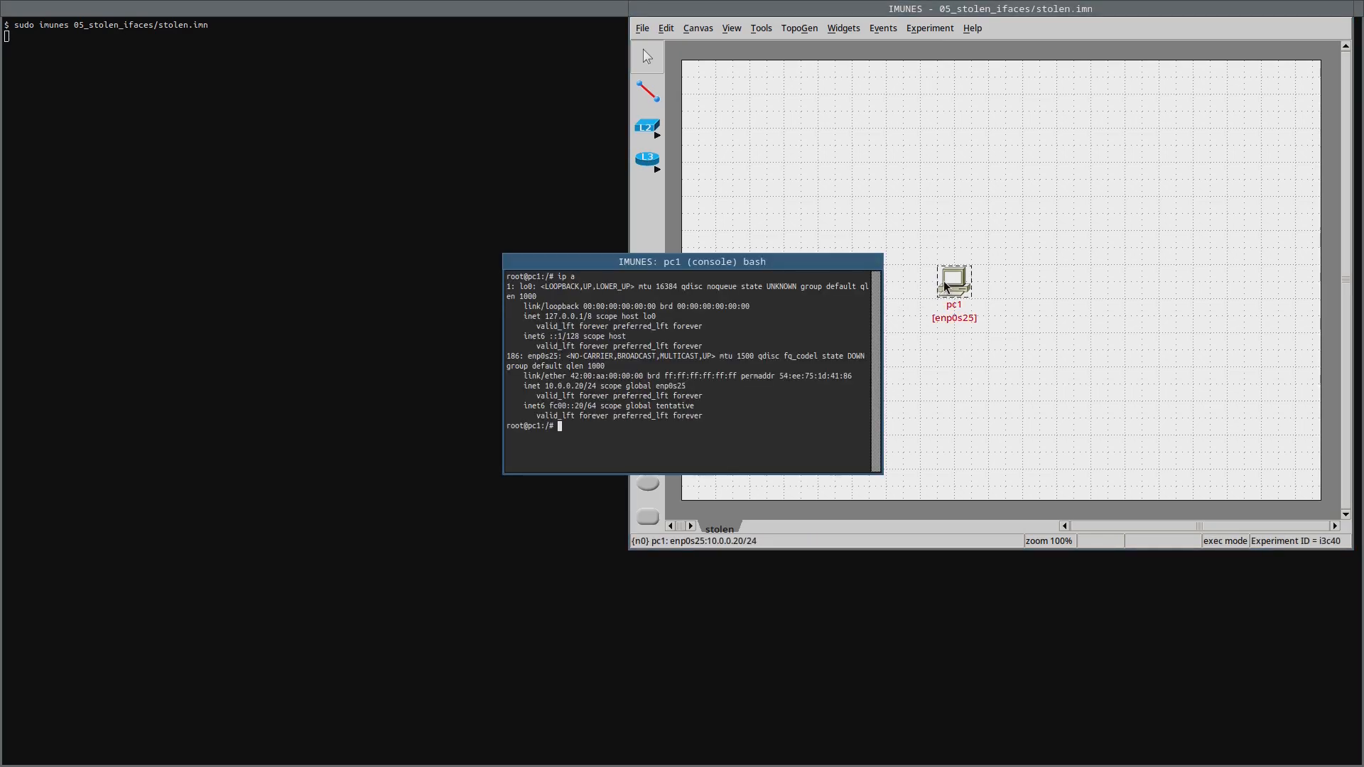
double_click(543, 356)
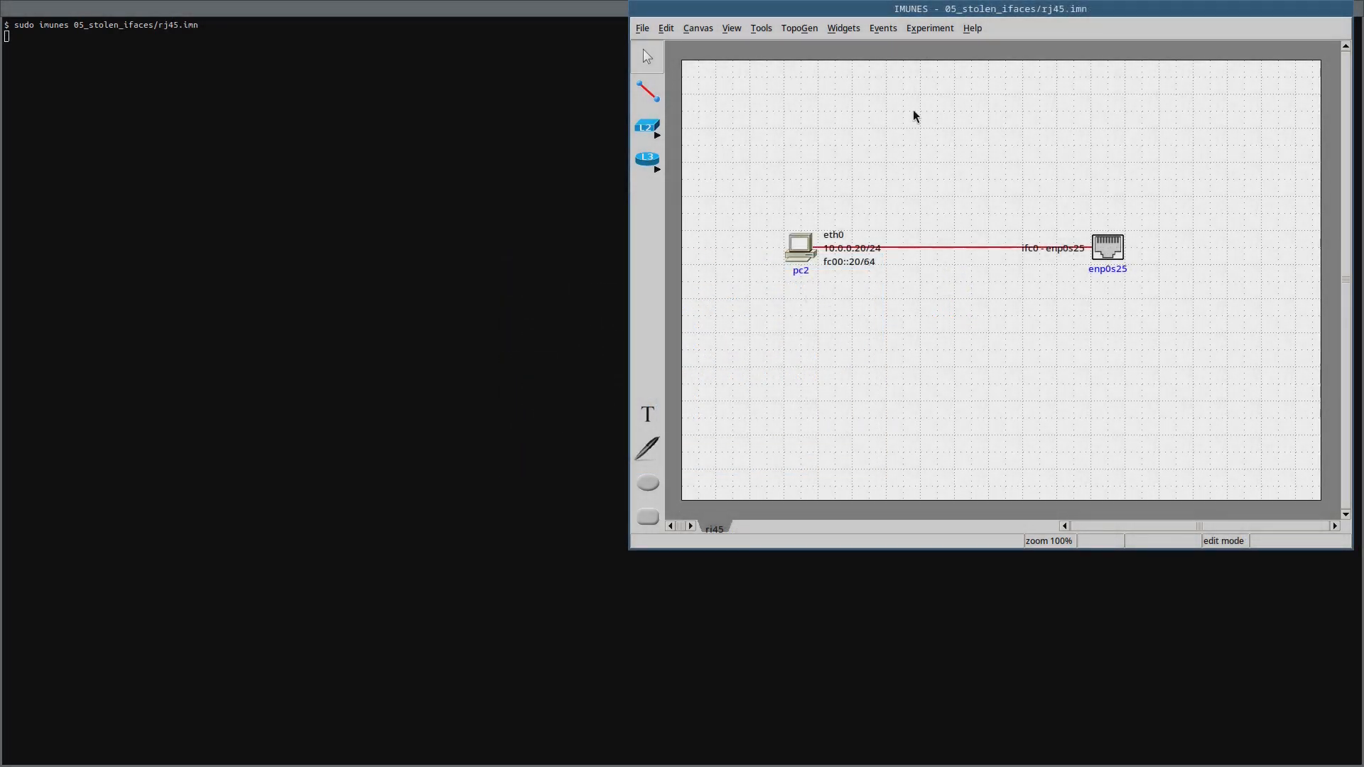
Execute the rj45.imn experiment, run "ip a" in pc2's console, and highlight the eth0 interface in its output
left_click(943, 35)
left_click(934, 47)
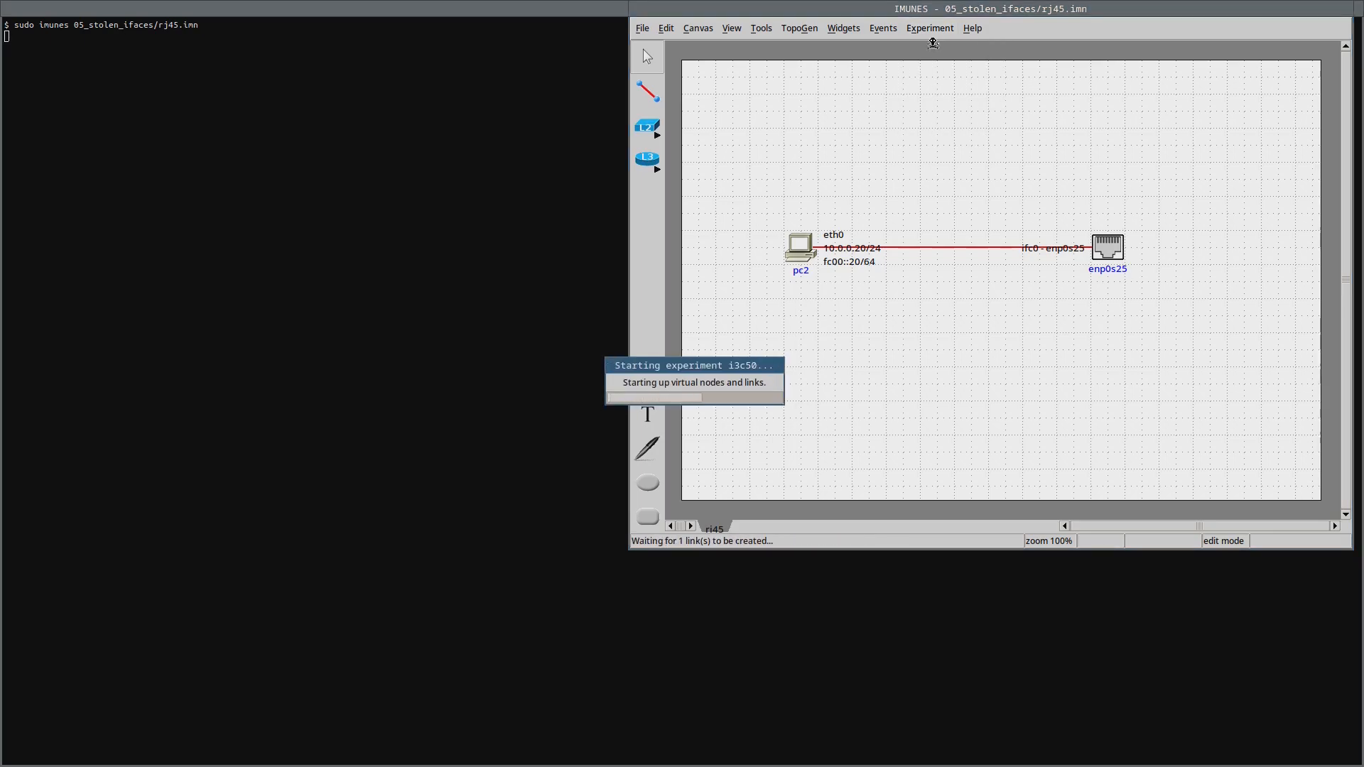
double_click(804, 246)
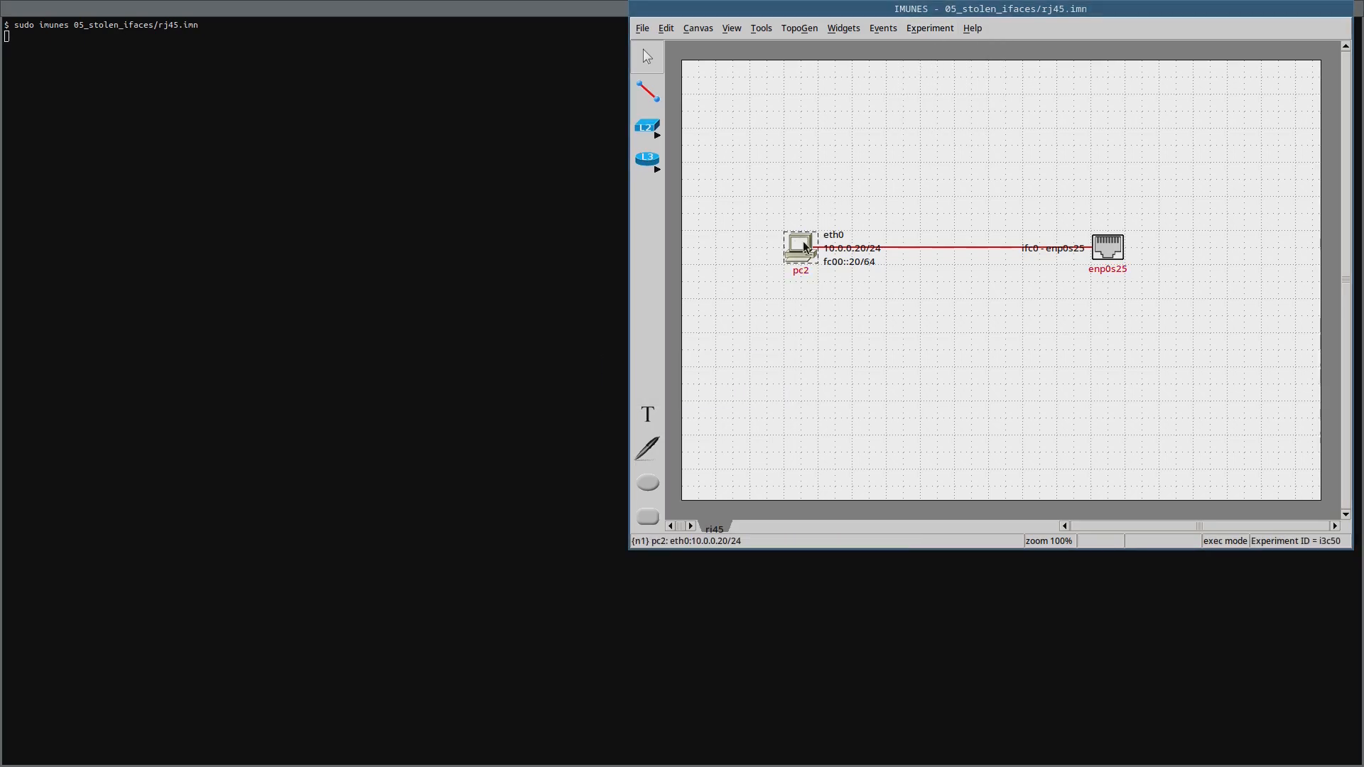
type("ip a")
key("Return")
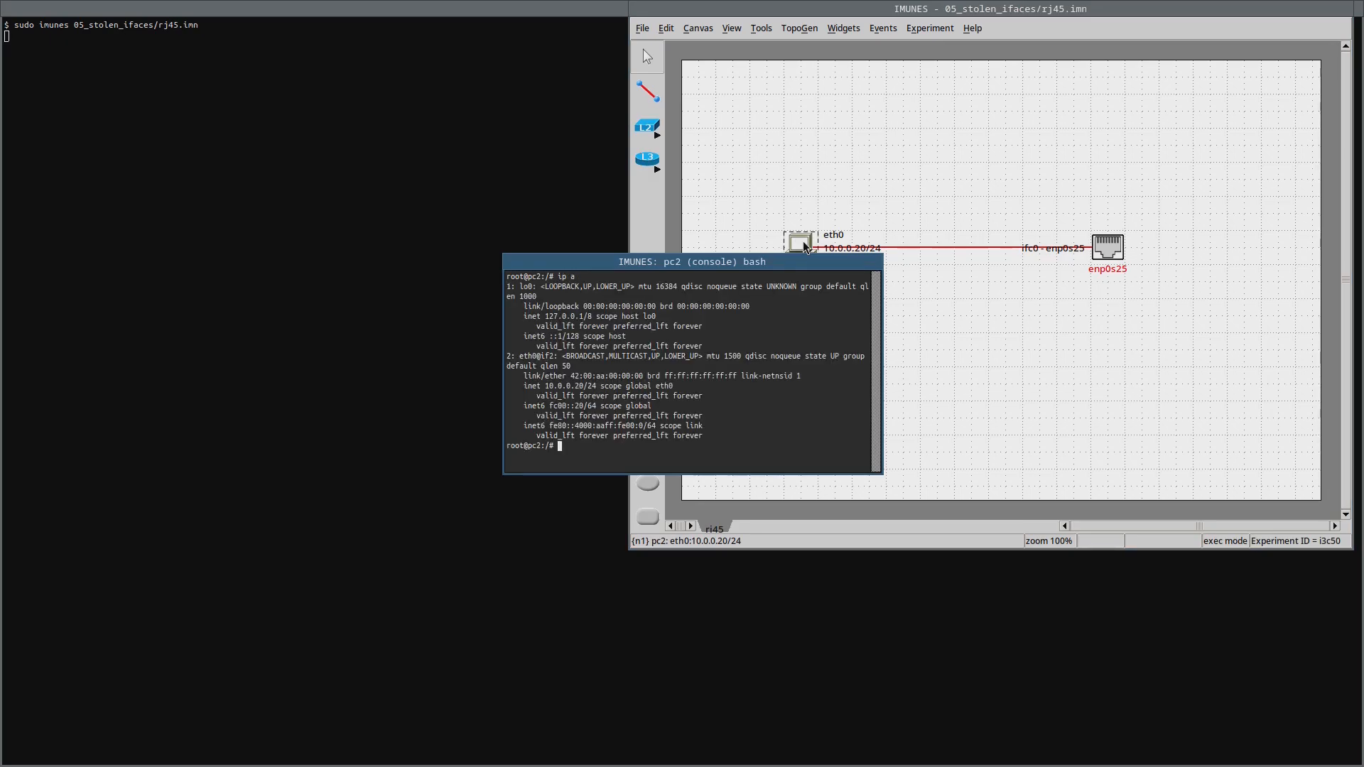
double_click(535, 357)
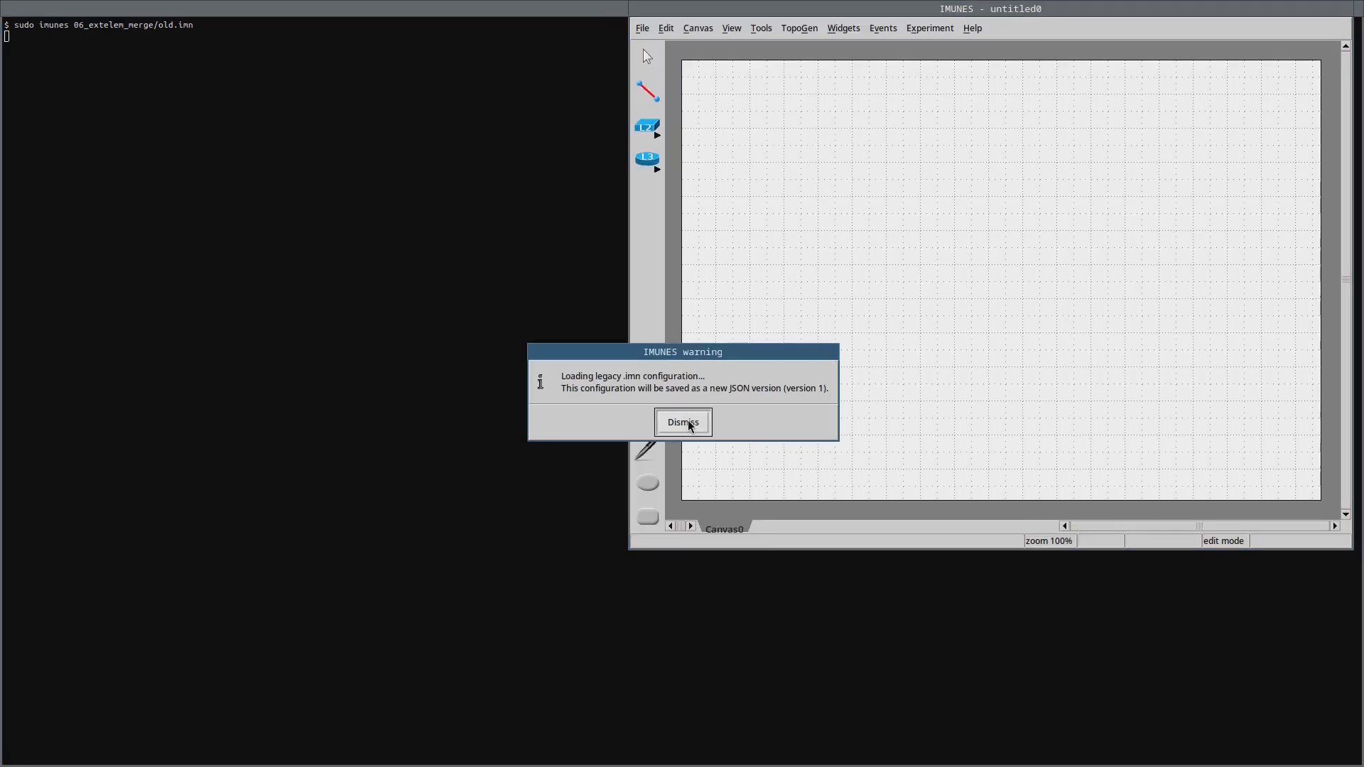
Dismiss the legacy configuration warning for old.imn and review the ifc1 and ifc2 settings in xel1's rj45 configuration
left_click(688, 420)
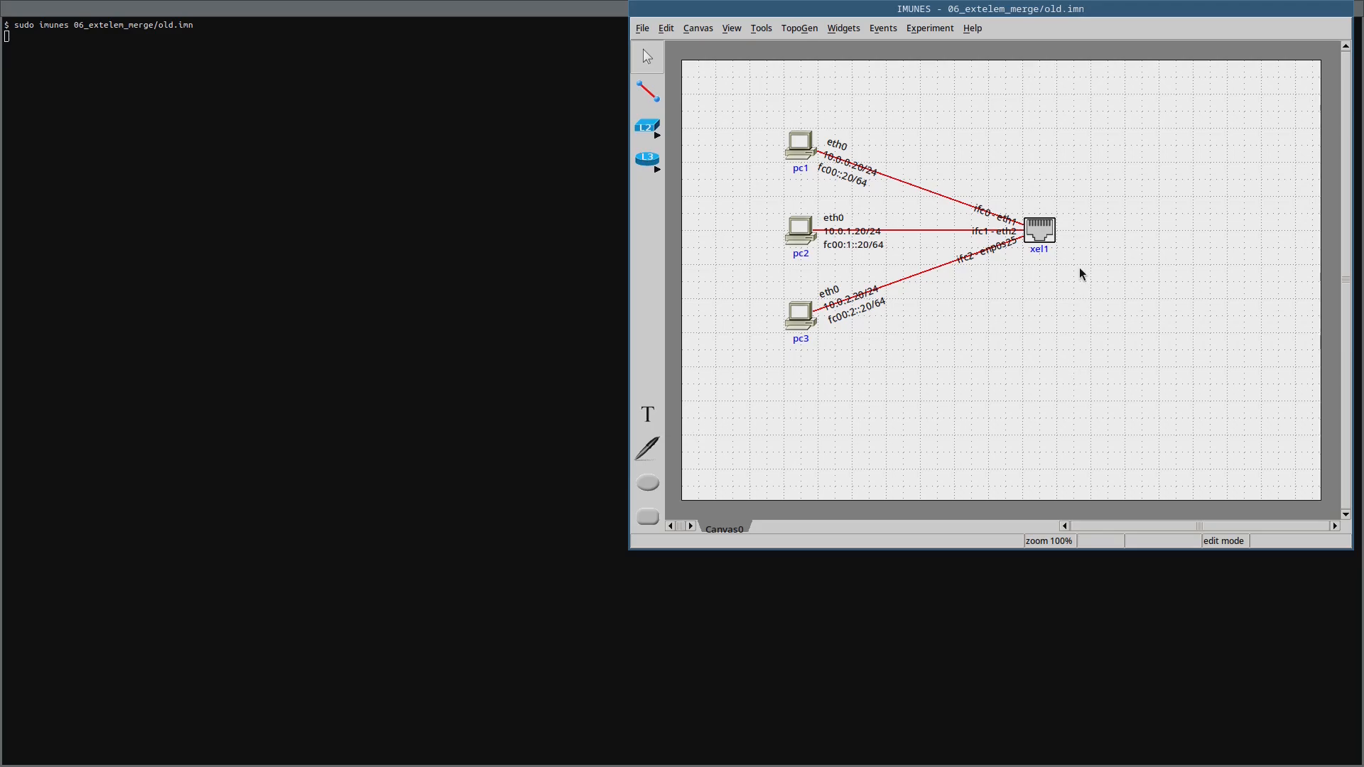
double_click(1042, 235)
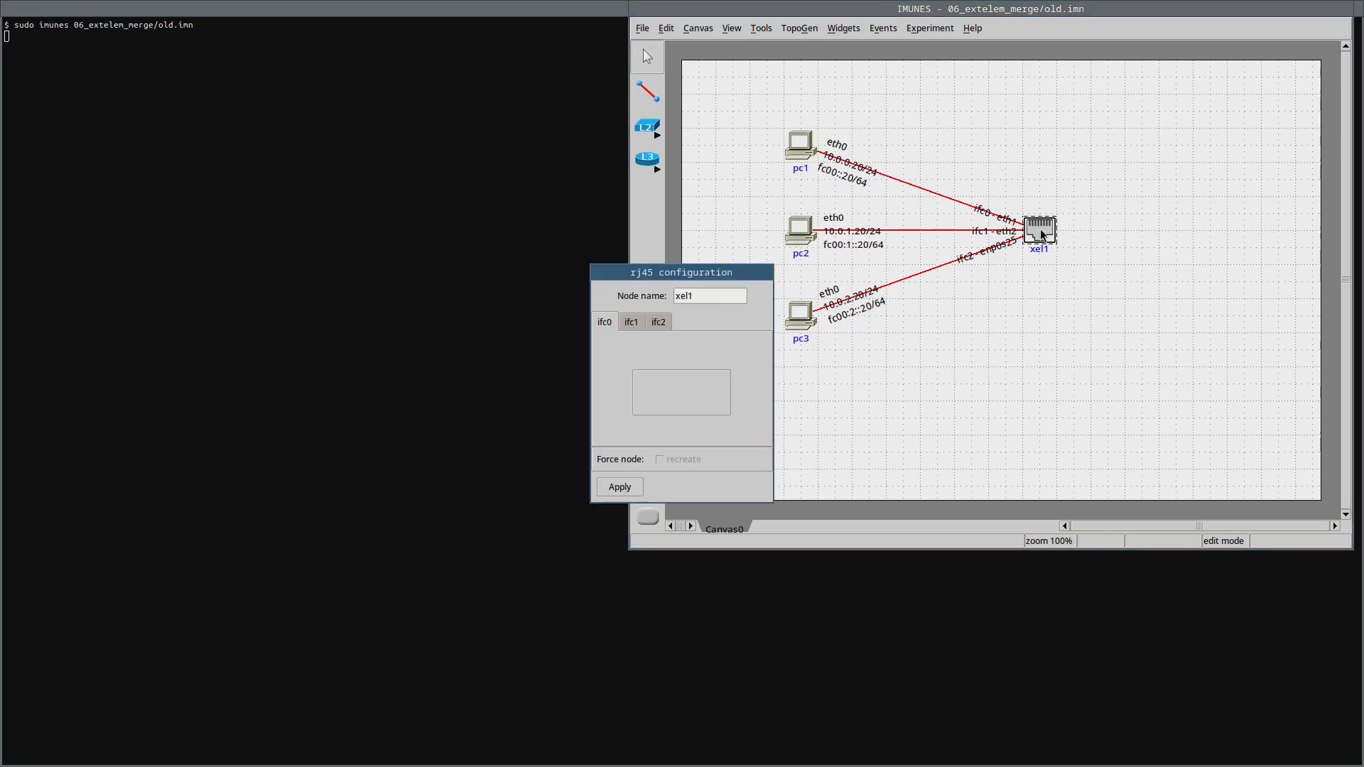
left_click(639, 326)
left_click(659, 326)
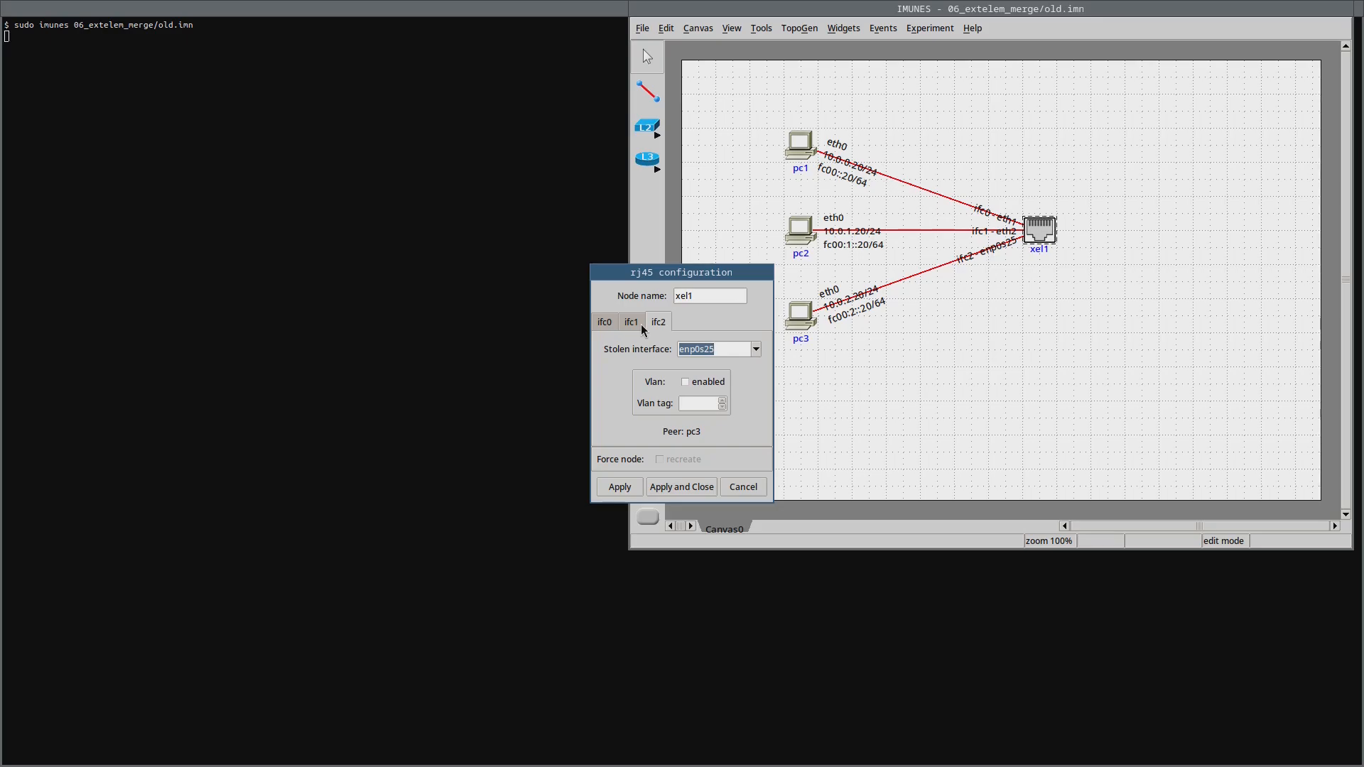
Enable VLAN on the stolen interfaces for xel1's ifc0 and ifc1, try the VLAN option on ifc2, and apply the configuration
left_click(611, 325)
left_click(683, 384)
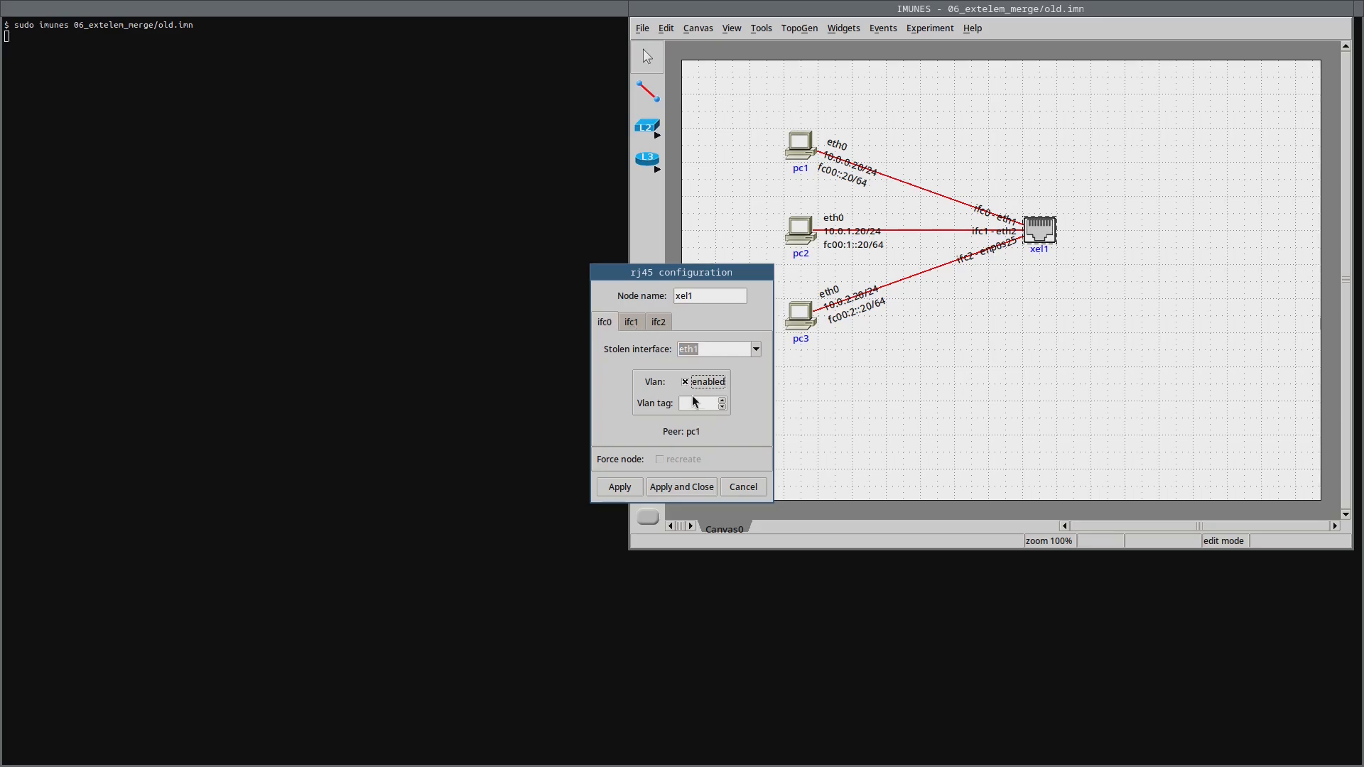
scroll(694, 401, "up", 3)
left_click(641, 324)
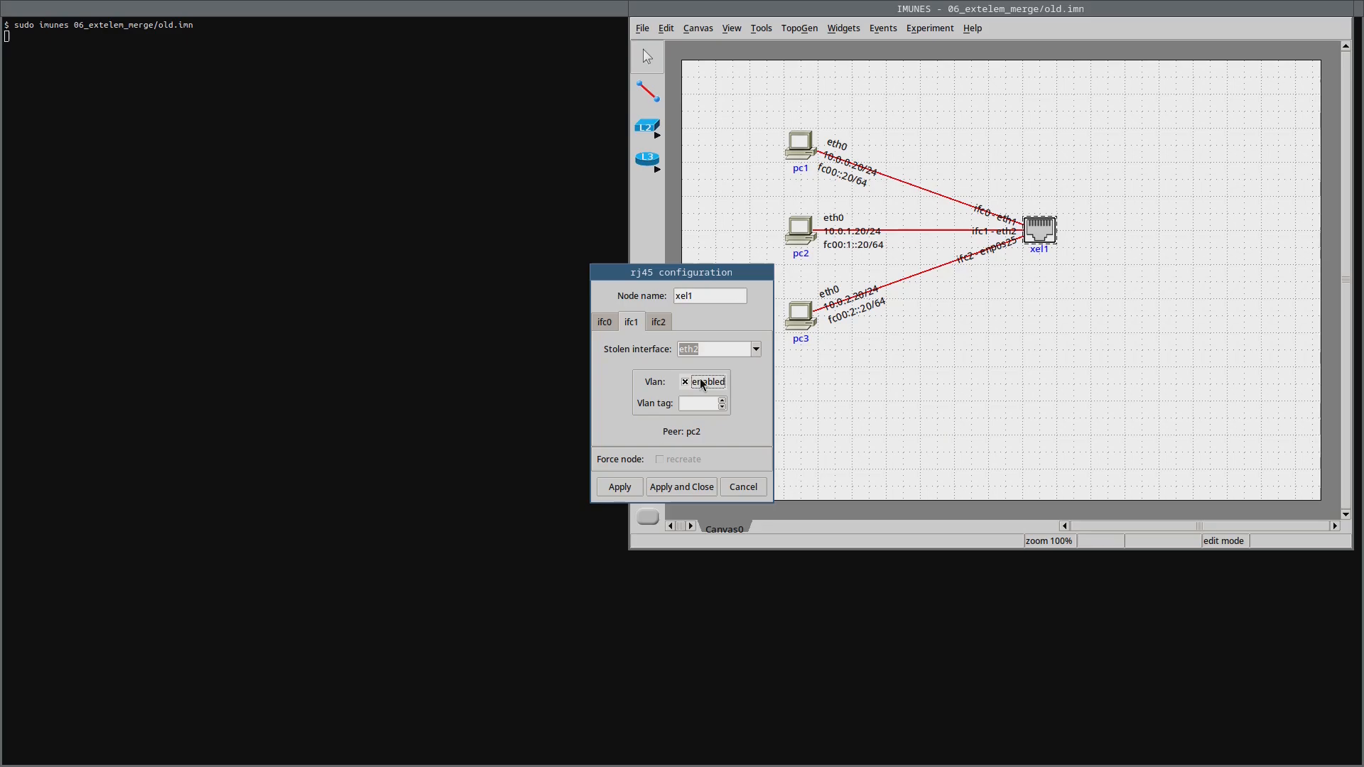
left_click(665, 329)
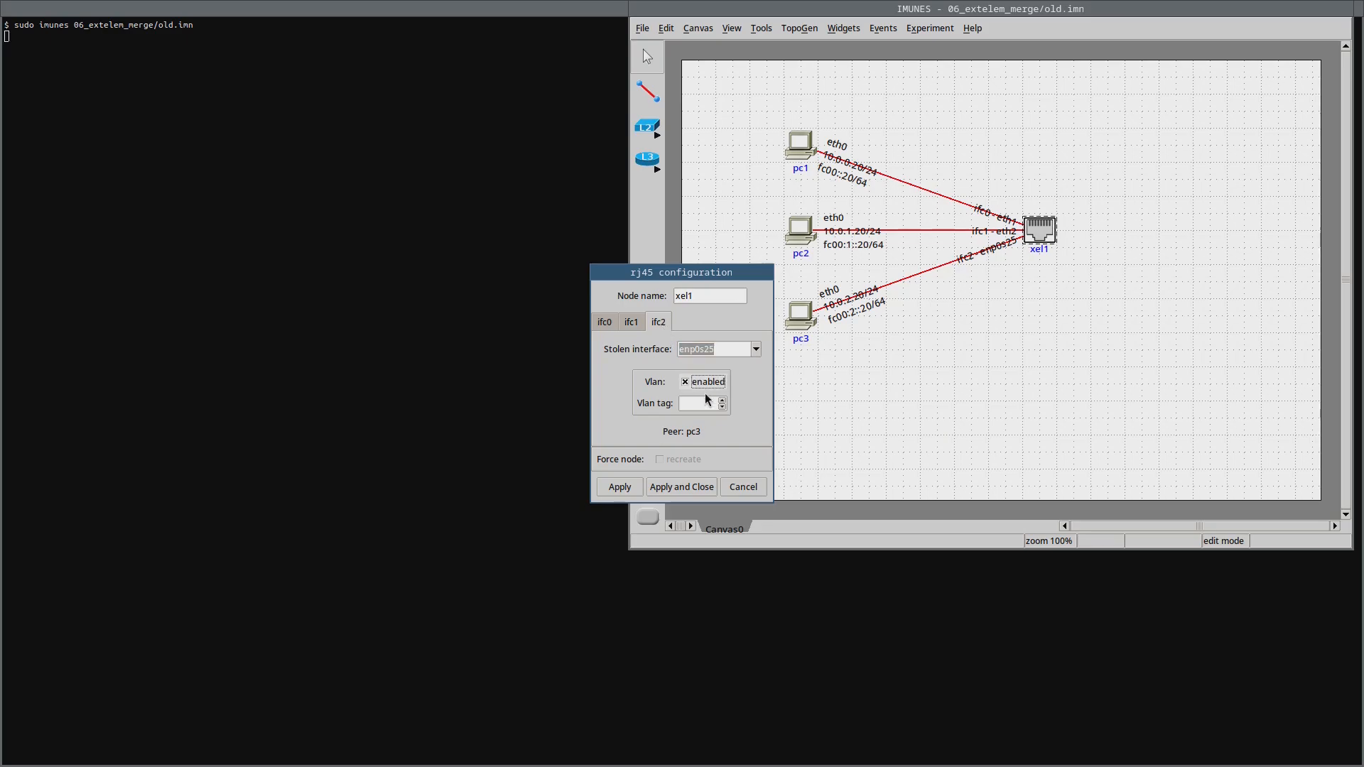
left_click(707, 384)
left_click(714, 385)
left_click(686, 487)
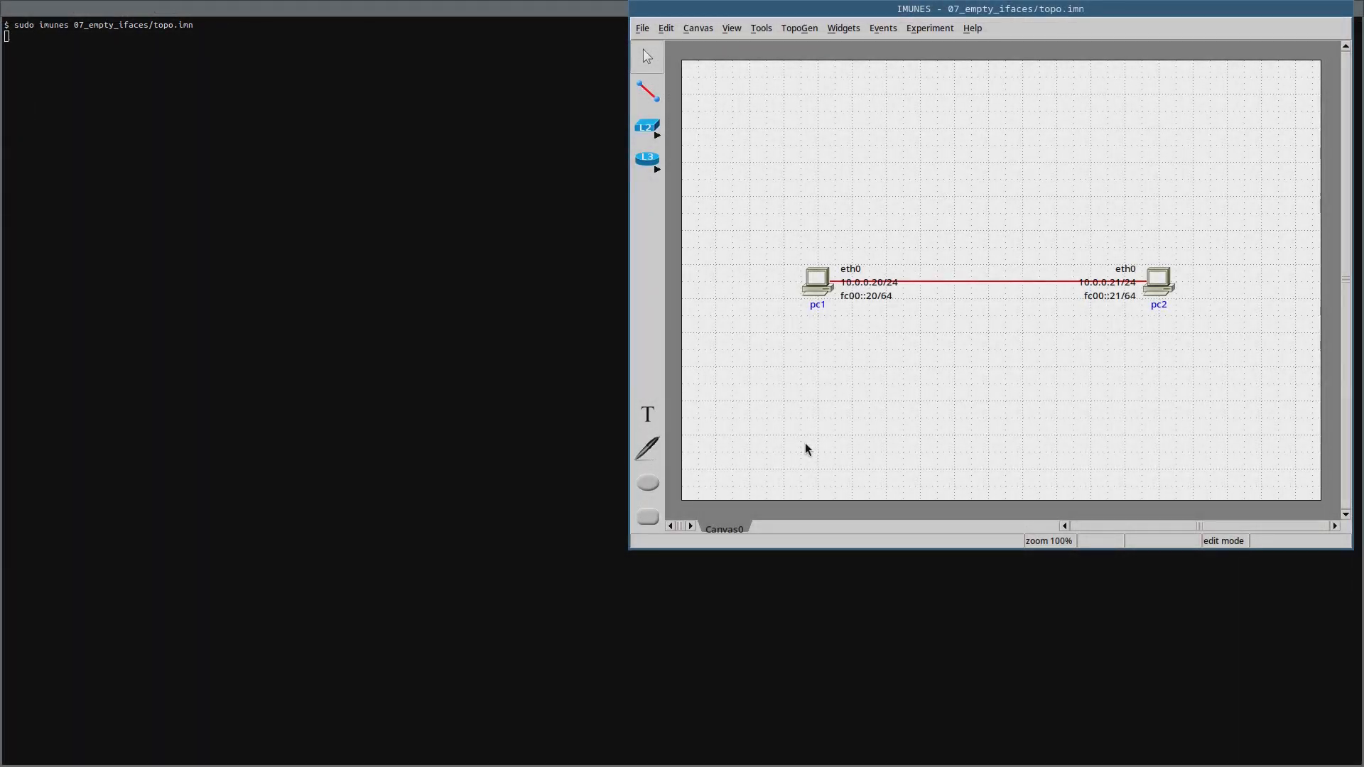
Add a new unconnected interface of type phys to pc1 in topo.imn and apply the node configuration
double_click(815, 284)
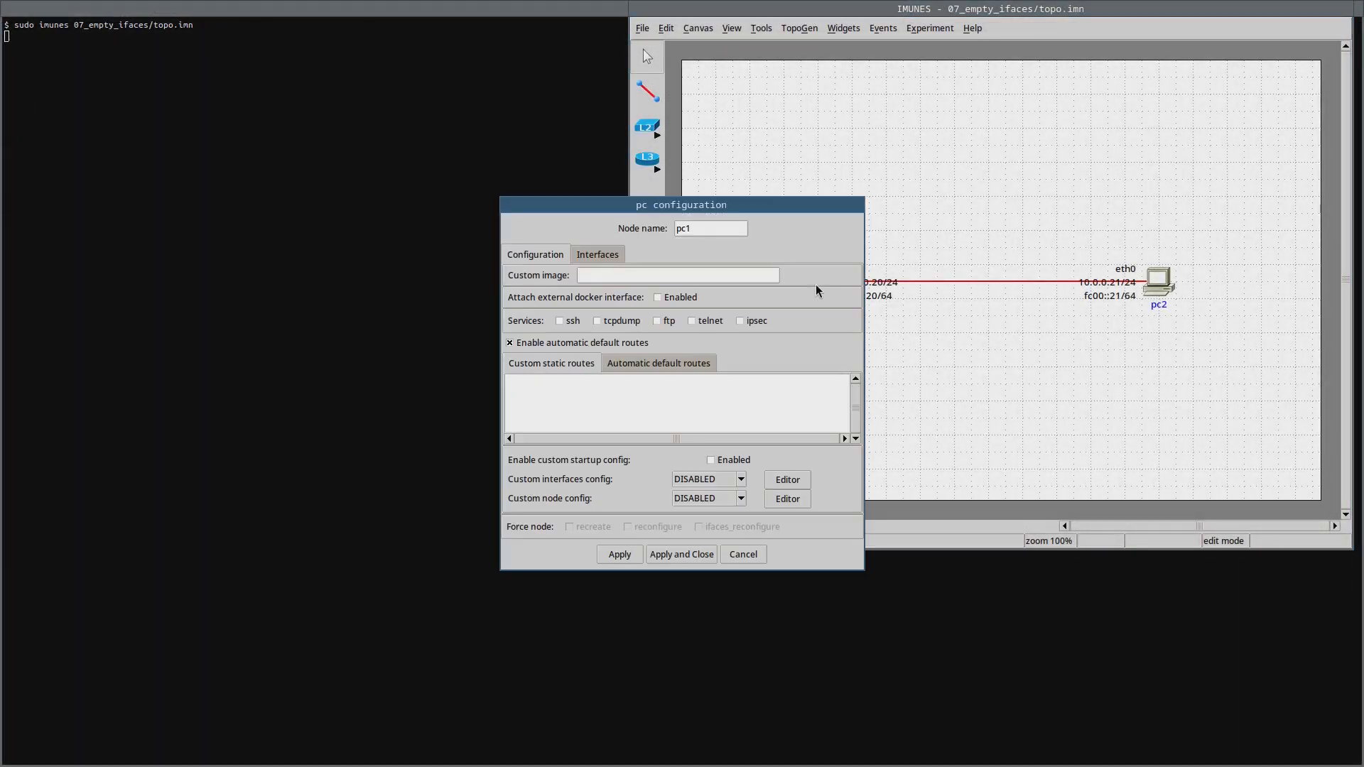
left_click(609, 255)
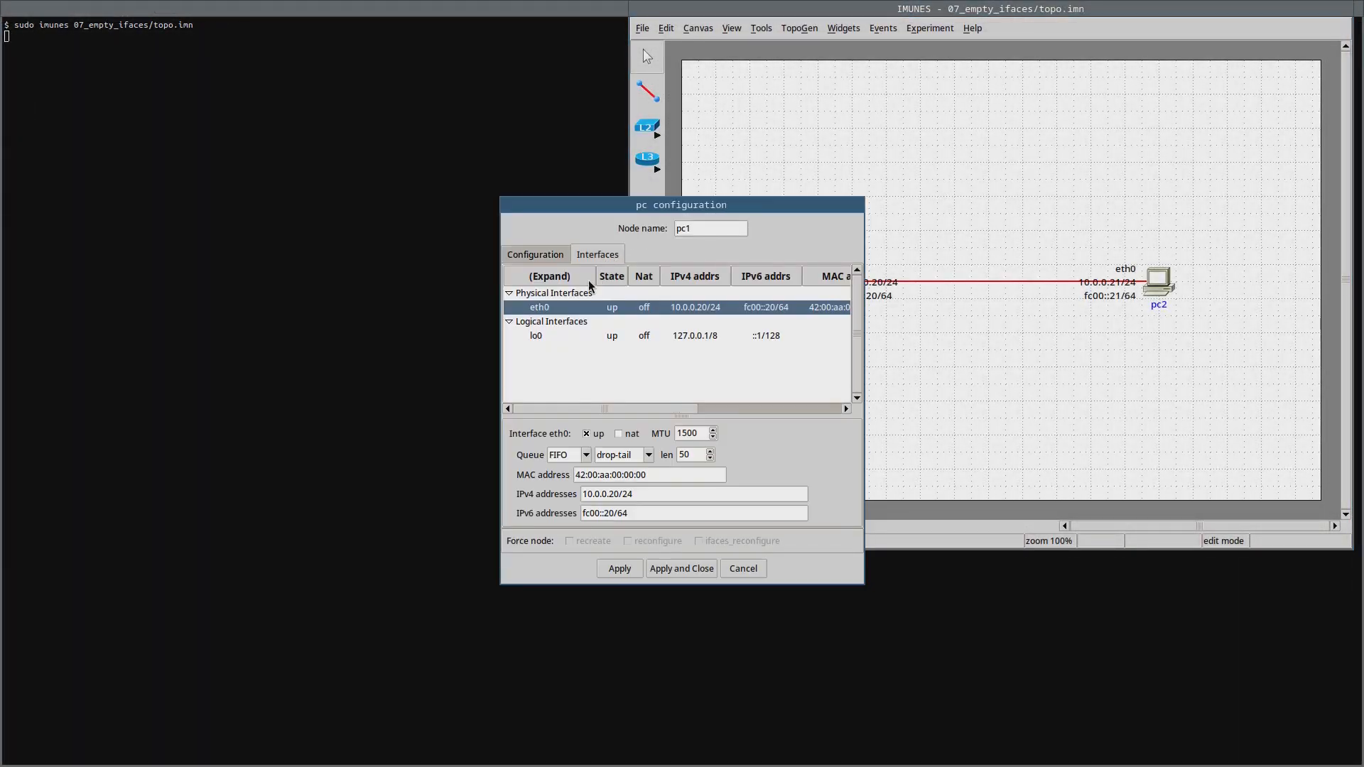
left_click(568, 296)
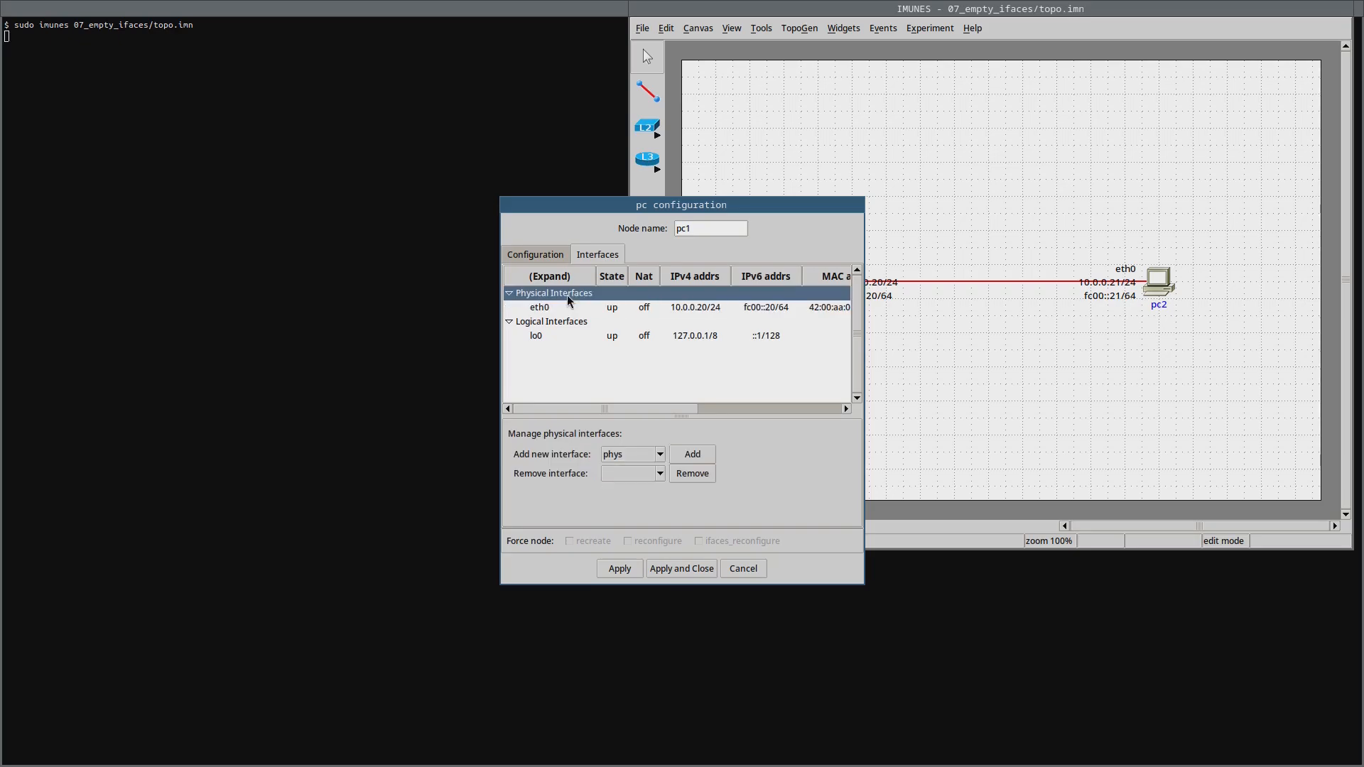
left_click(693, 454)
left_click(702, 569)
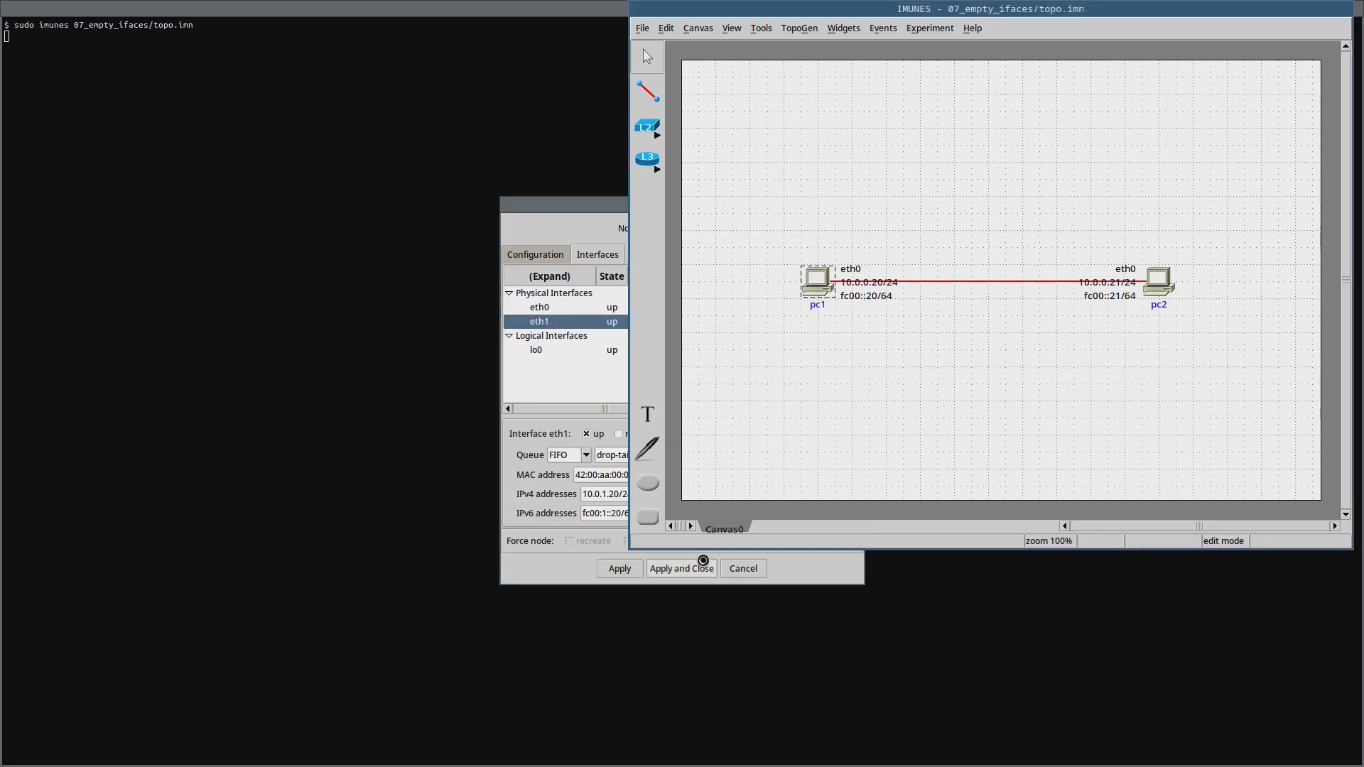
Execute the topo.imn experiment, inspect pc1's eth1 and eth0 interfaces with "ip a" in its console, and close the console
left_click(946, 31)
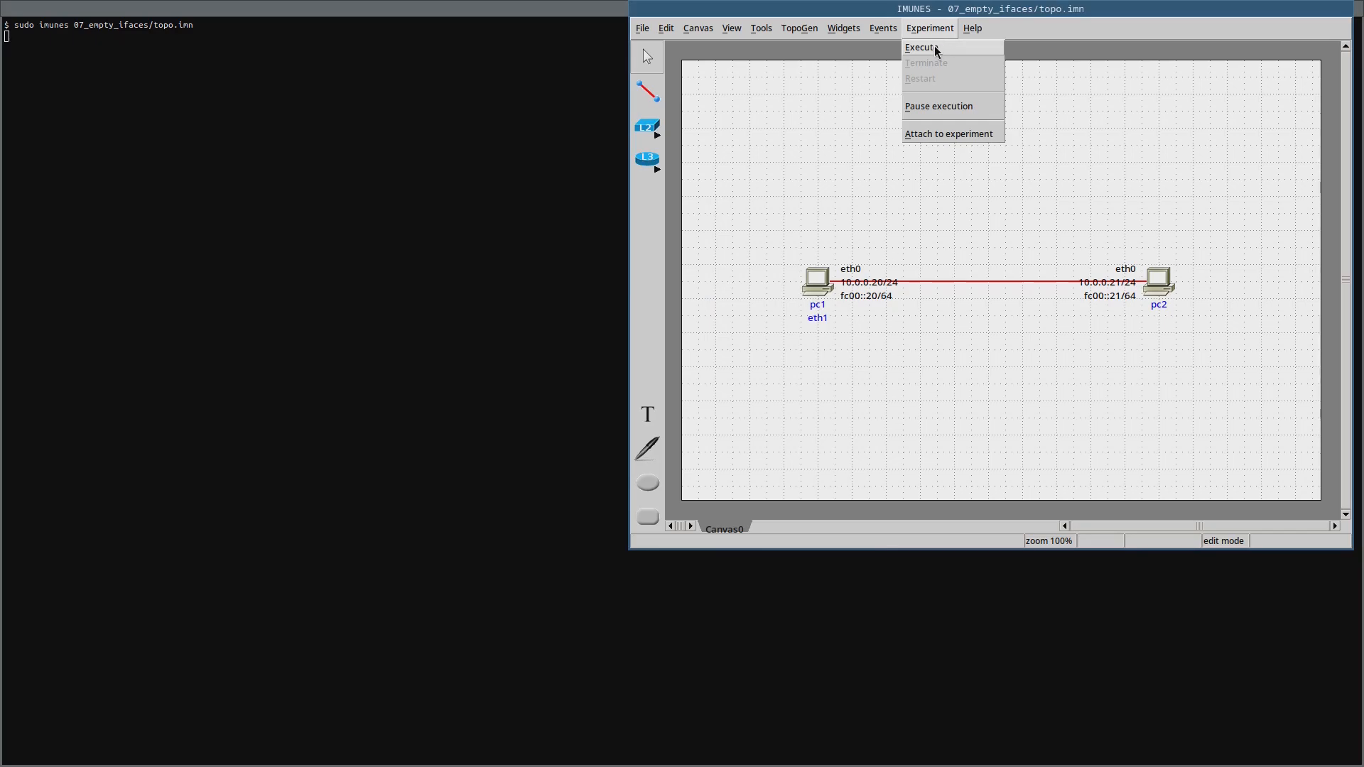
left_click(935, 44)
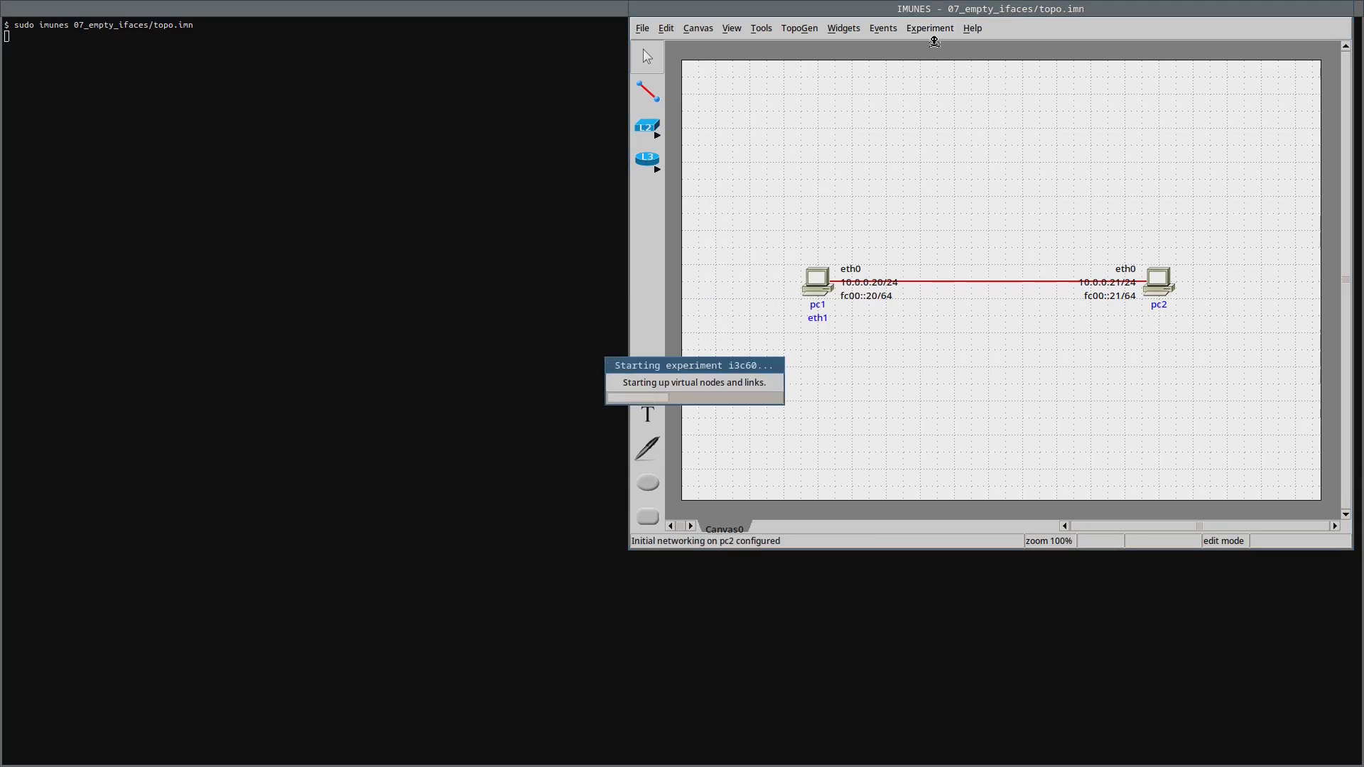
double_click(815, 279)
type("ip a")
key("Return")
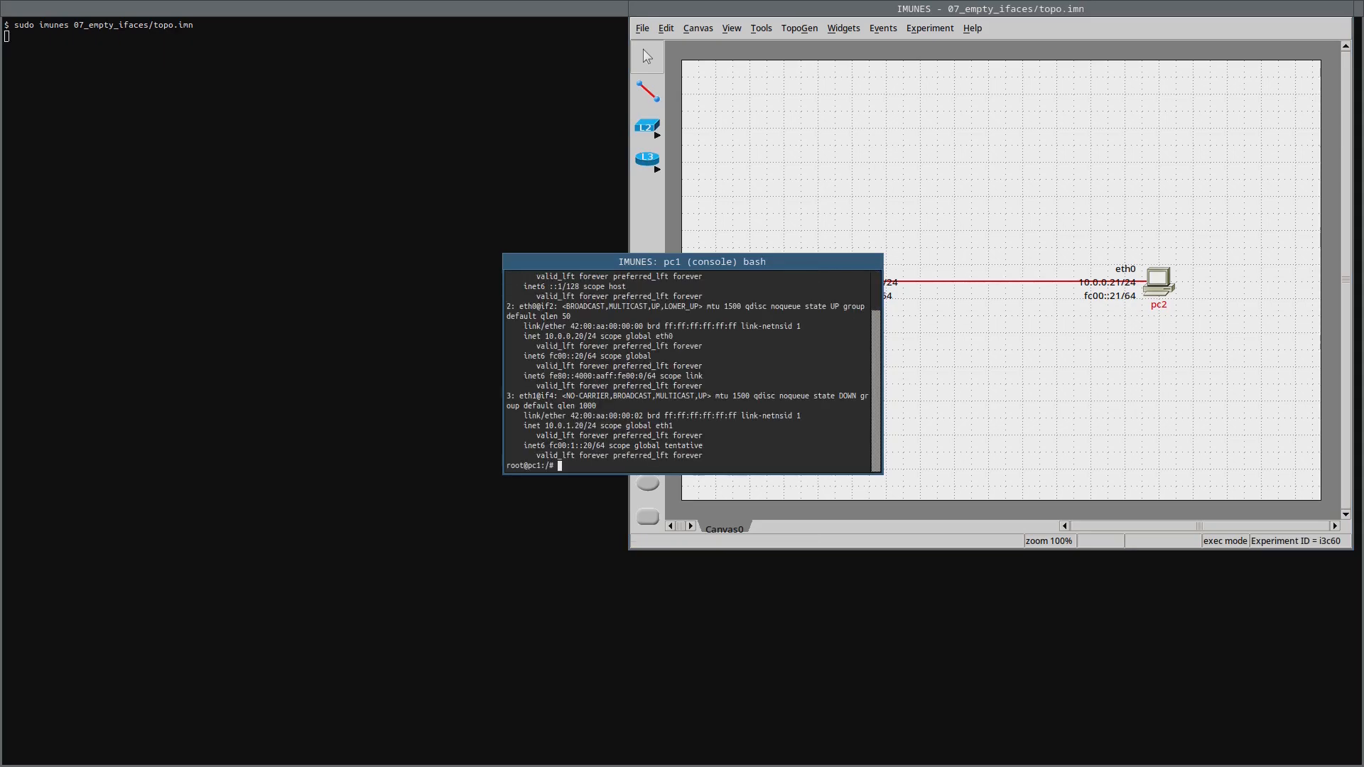
triple_click(526, 396)
triple_click(530, 308)
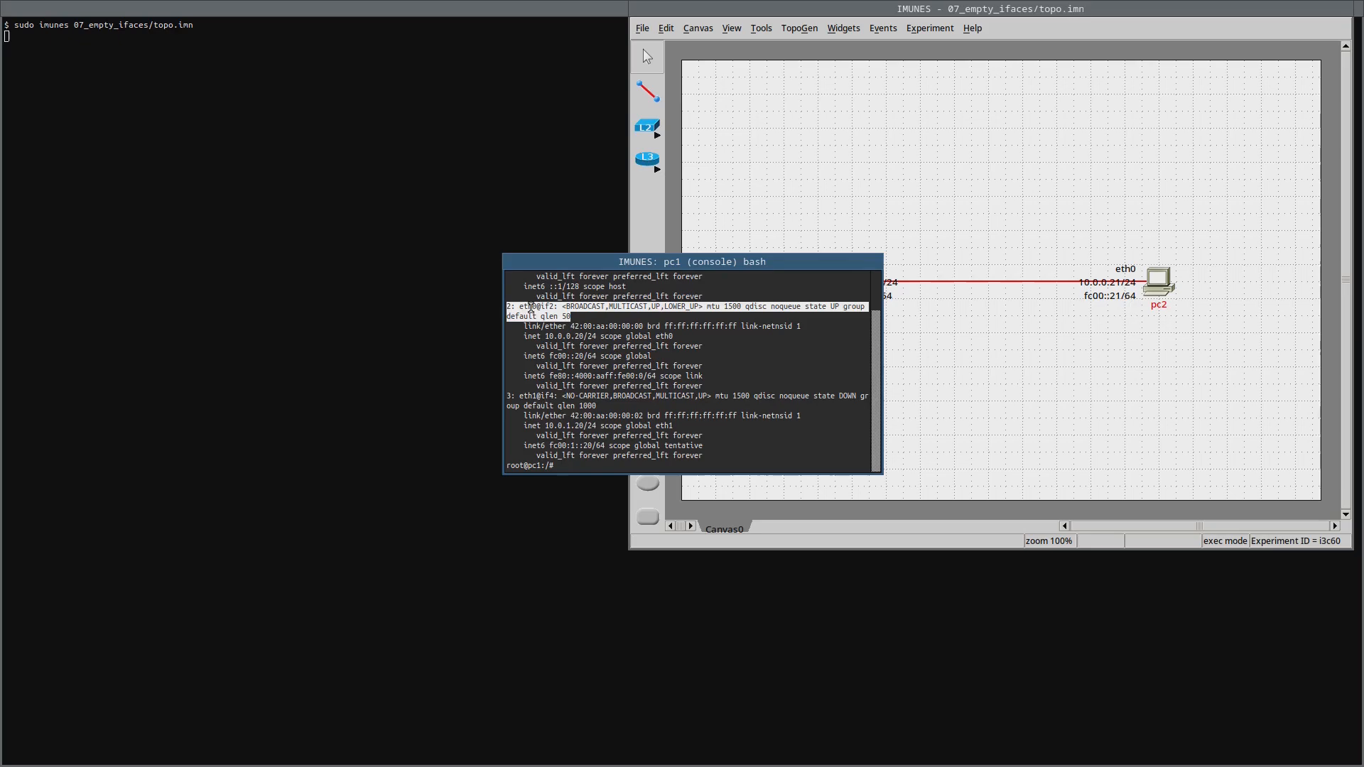
key("ctrl+d")
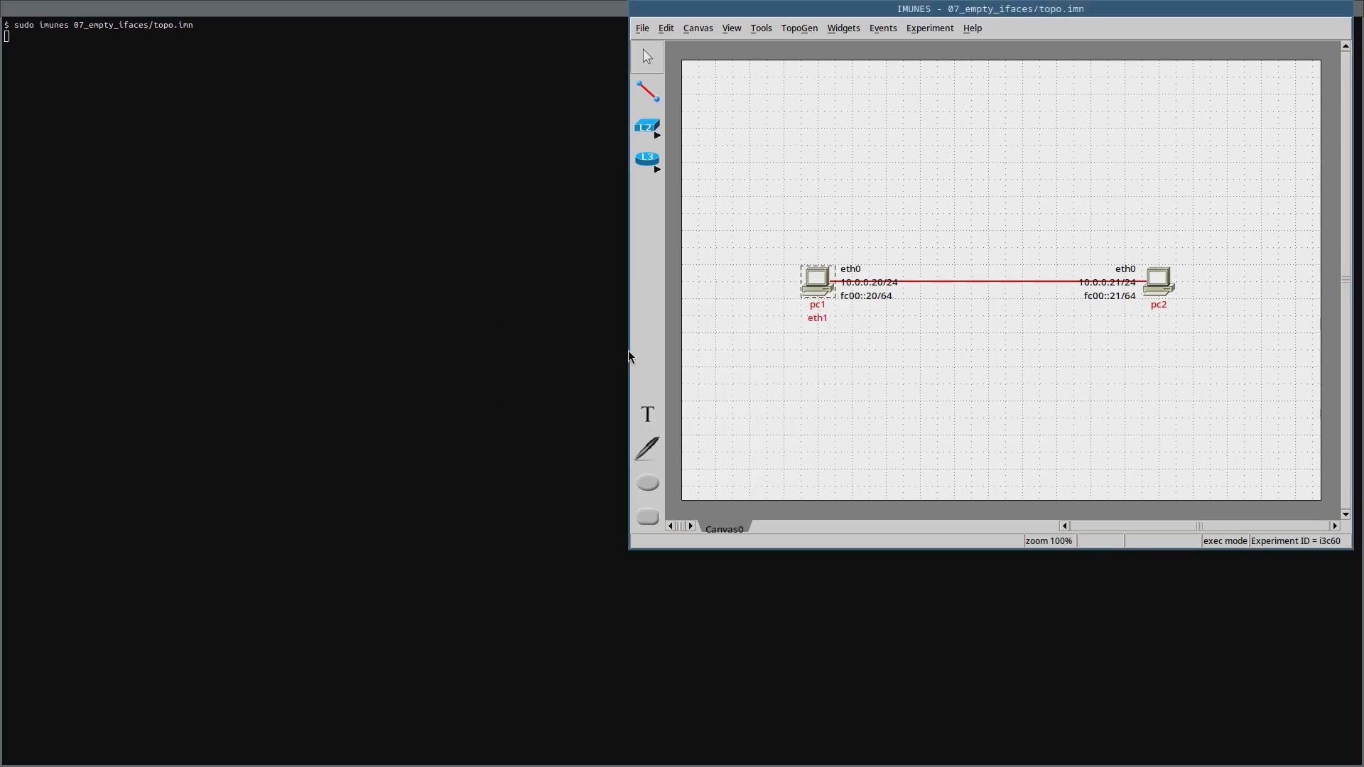
Delete the link between pc1 and pc2 while keeping its interfaces, and connect pc1's eth1 to pc2's eth0
right_click(984, 282)
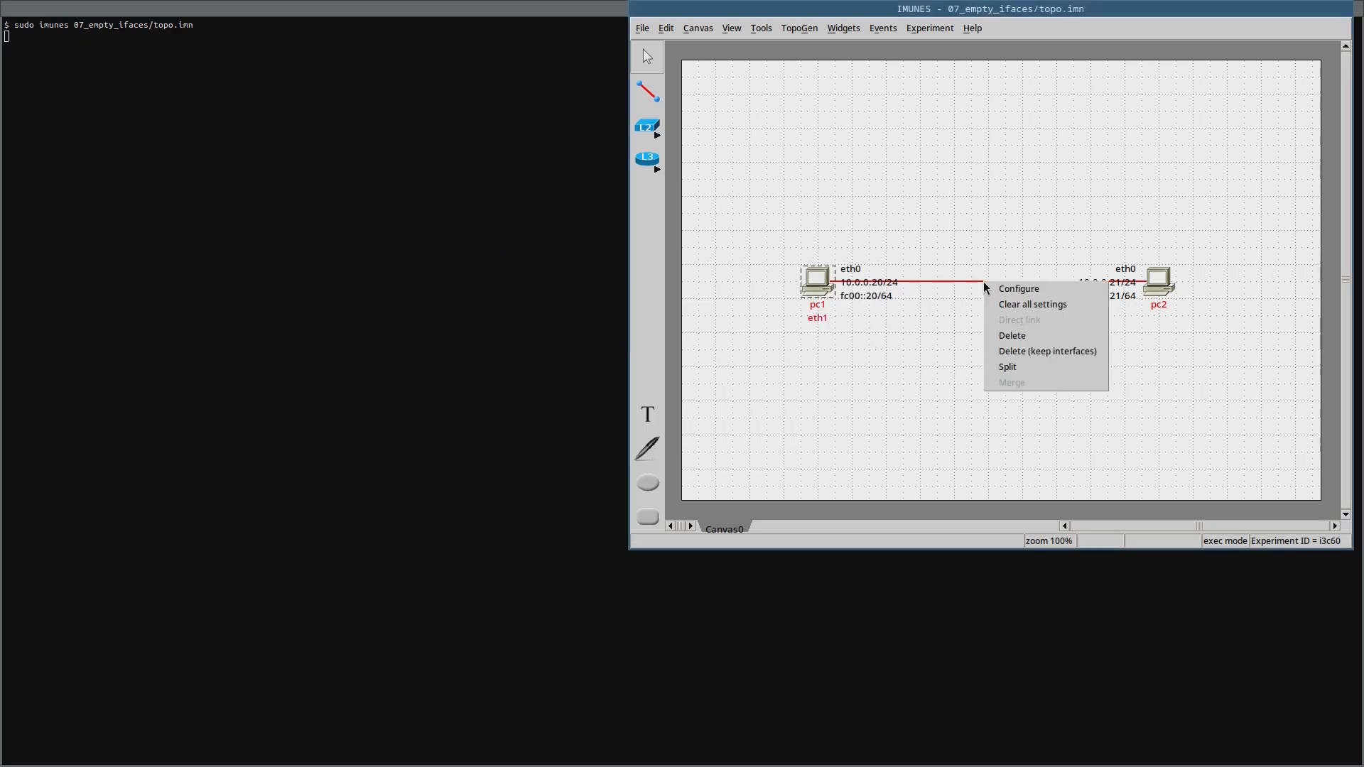
left_click(1024, 351)
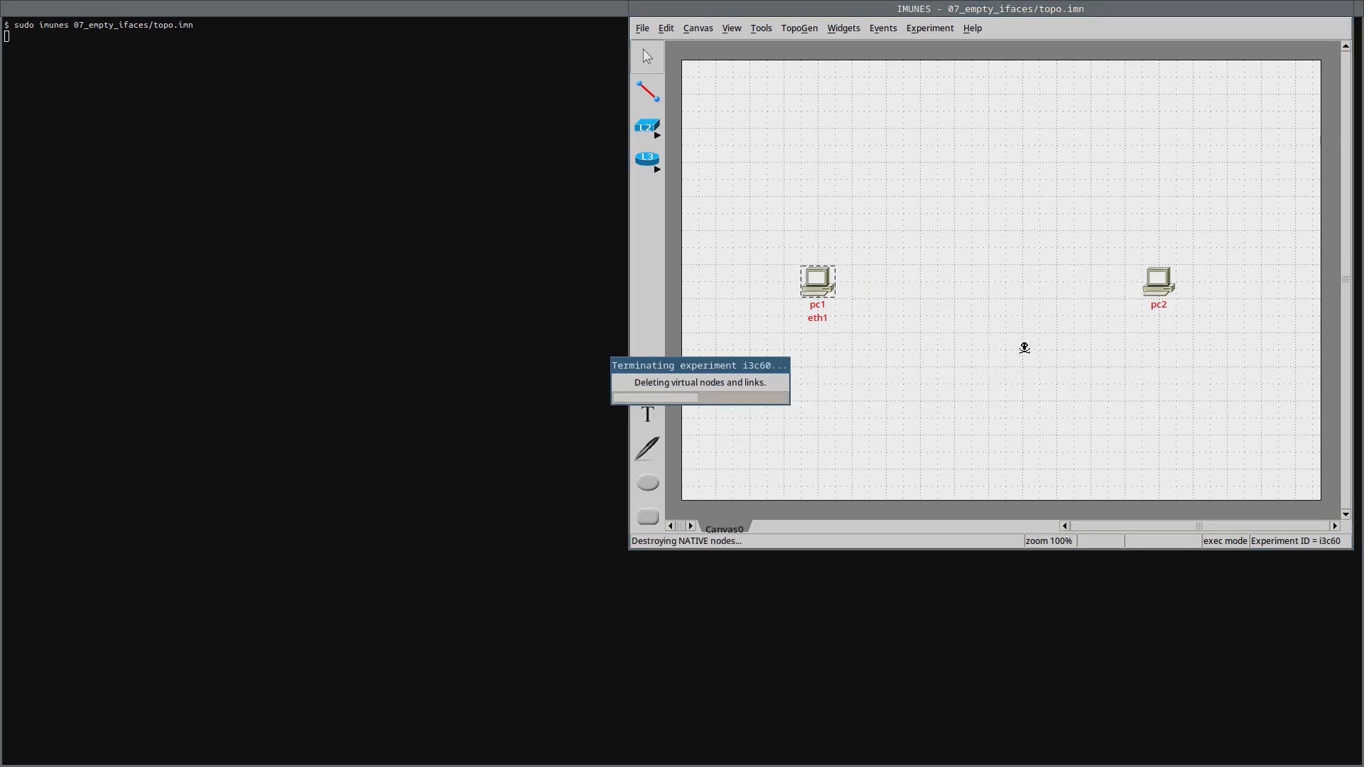
right_click(817, 278)
mouse_move(897, 346)
mouse_move(982, 378)
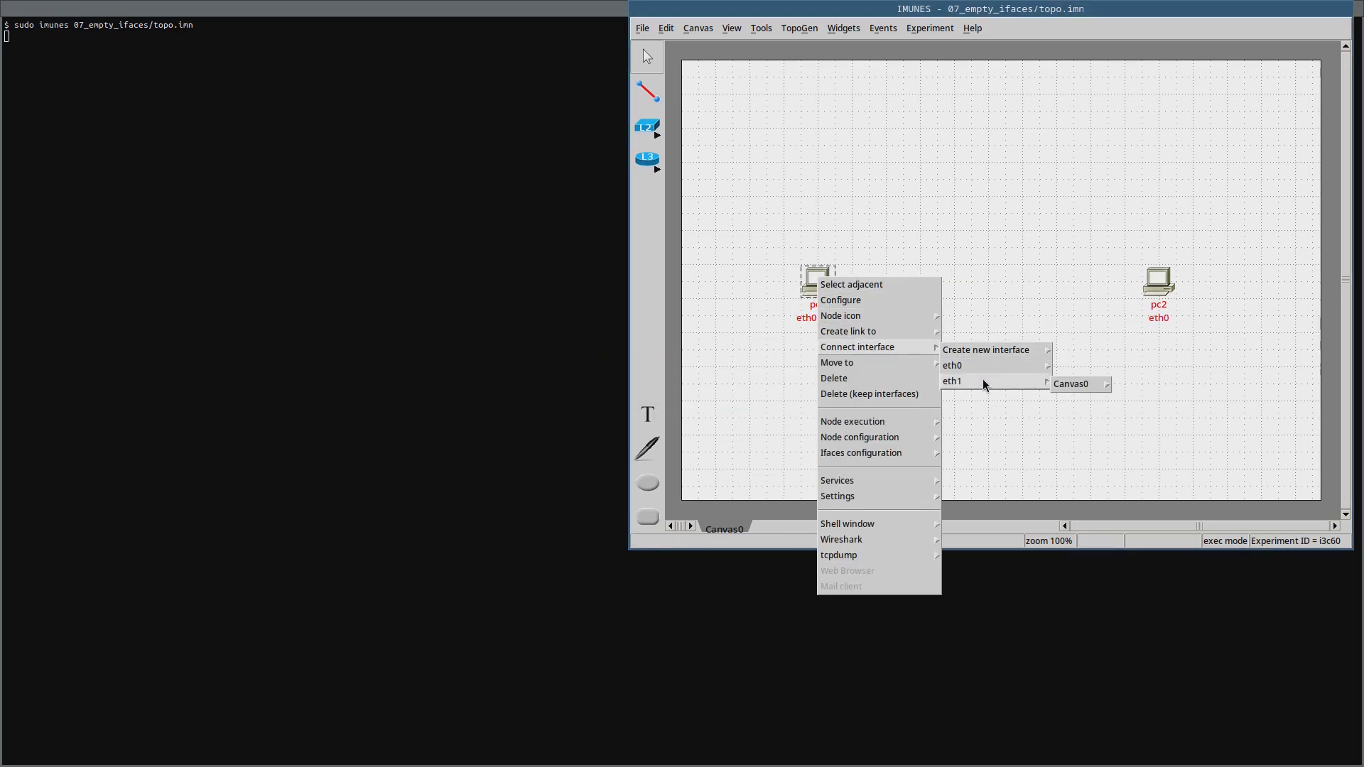
mouse_move(1055, 382)
mouse_move(1131, 390)
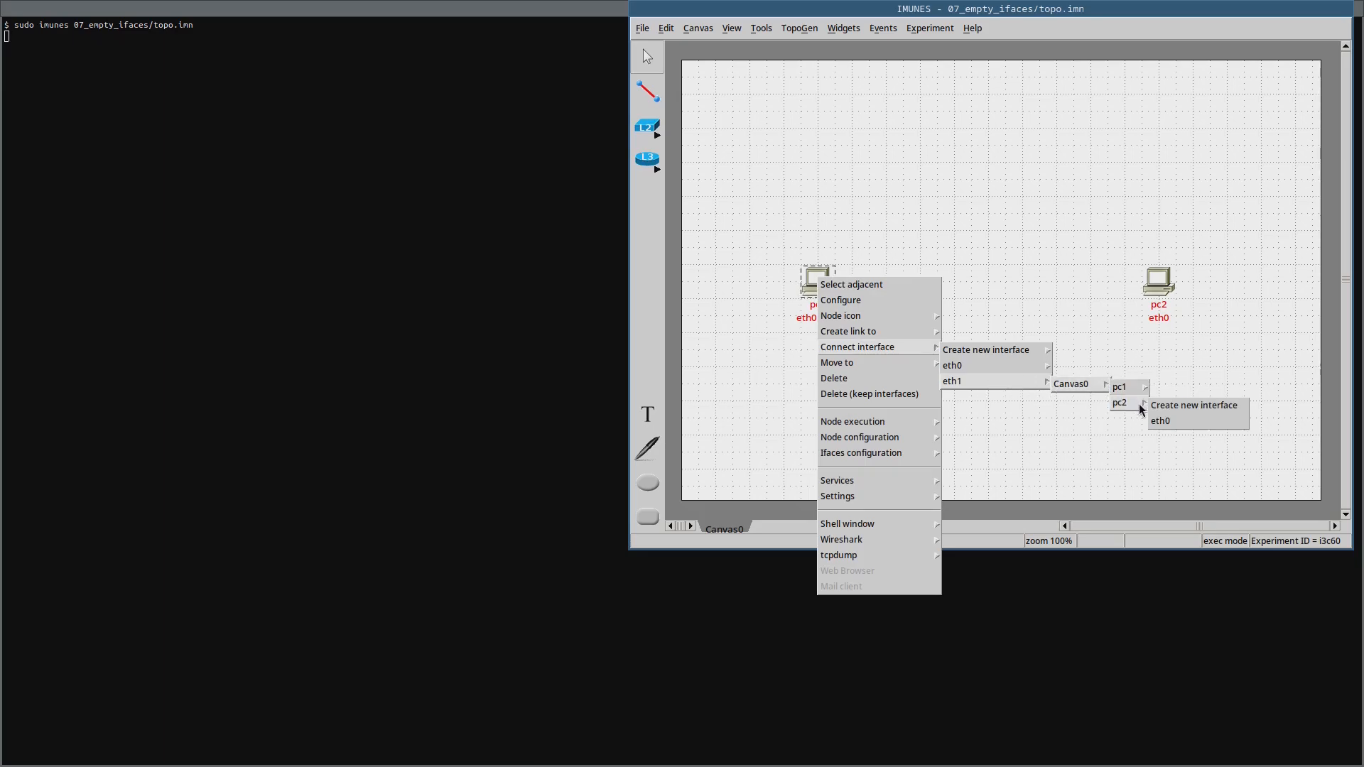
left_click(1184, 424)
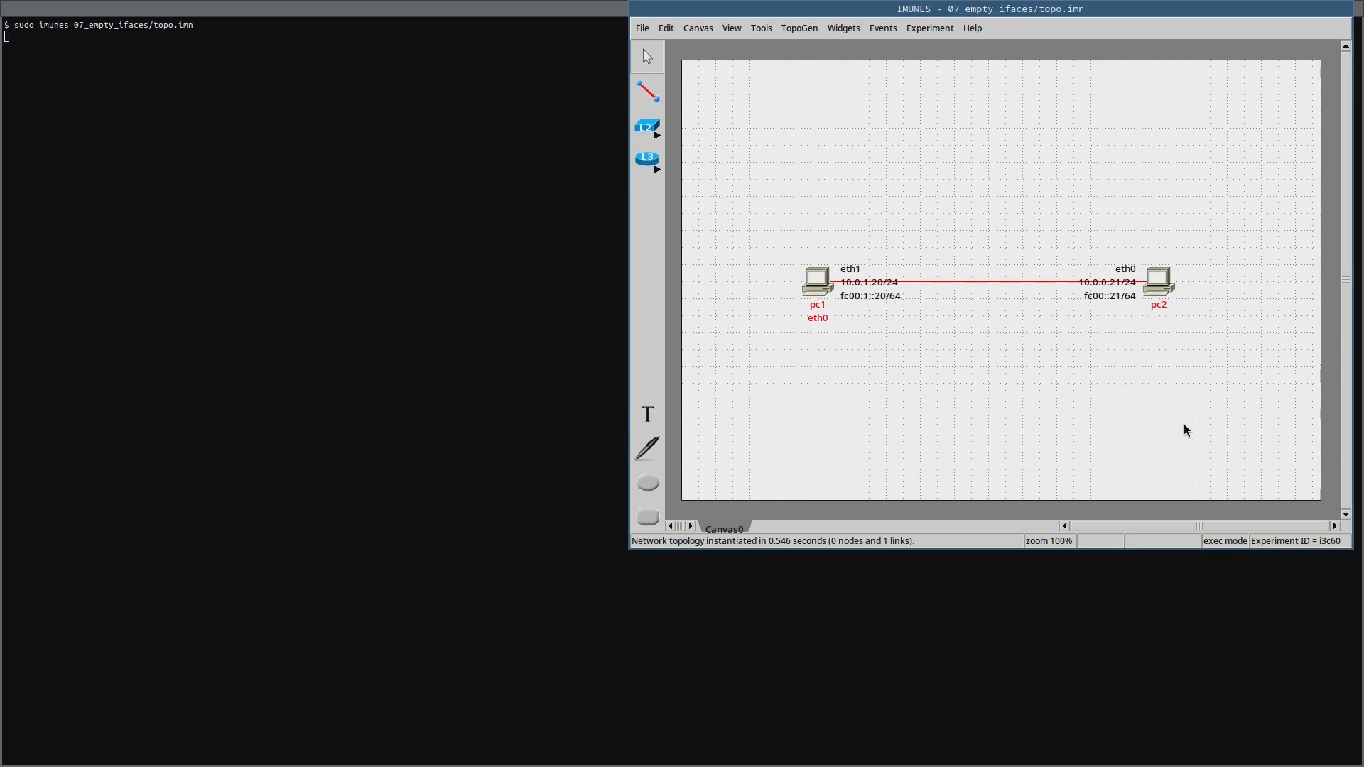
Delete the link between pc1's eth1 and pc2's eth0, including its interfaces, in the running experiment
right_click(983, 283)
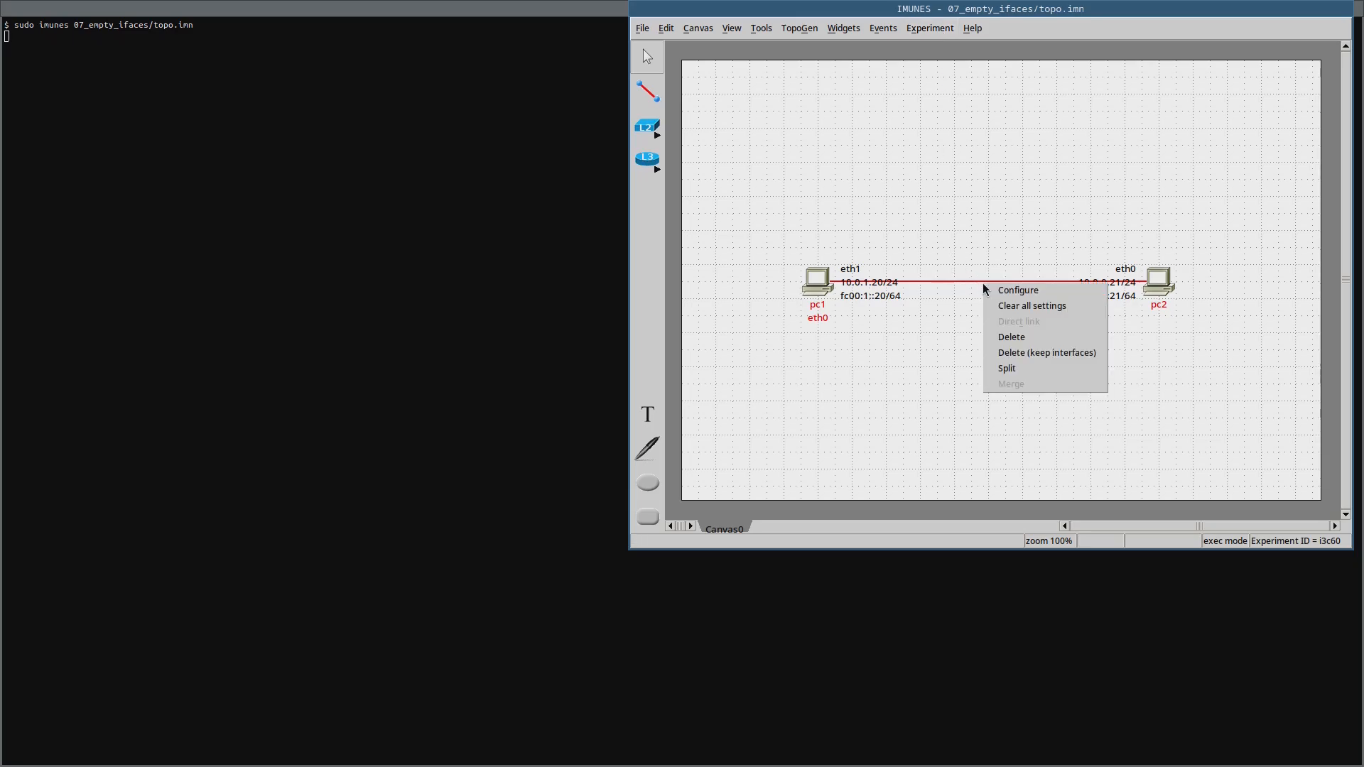
left_click(1013, 338)
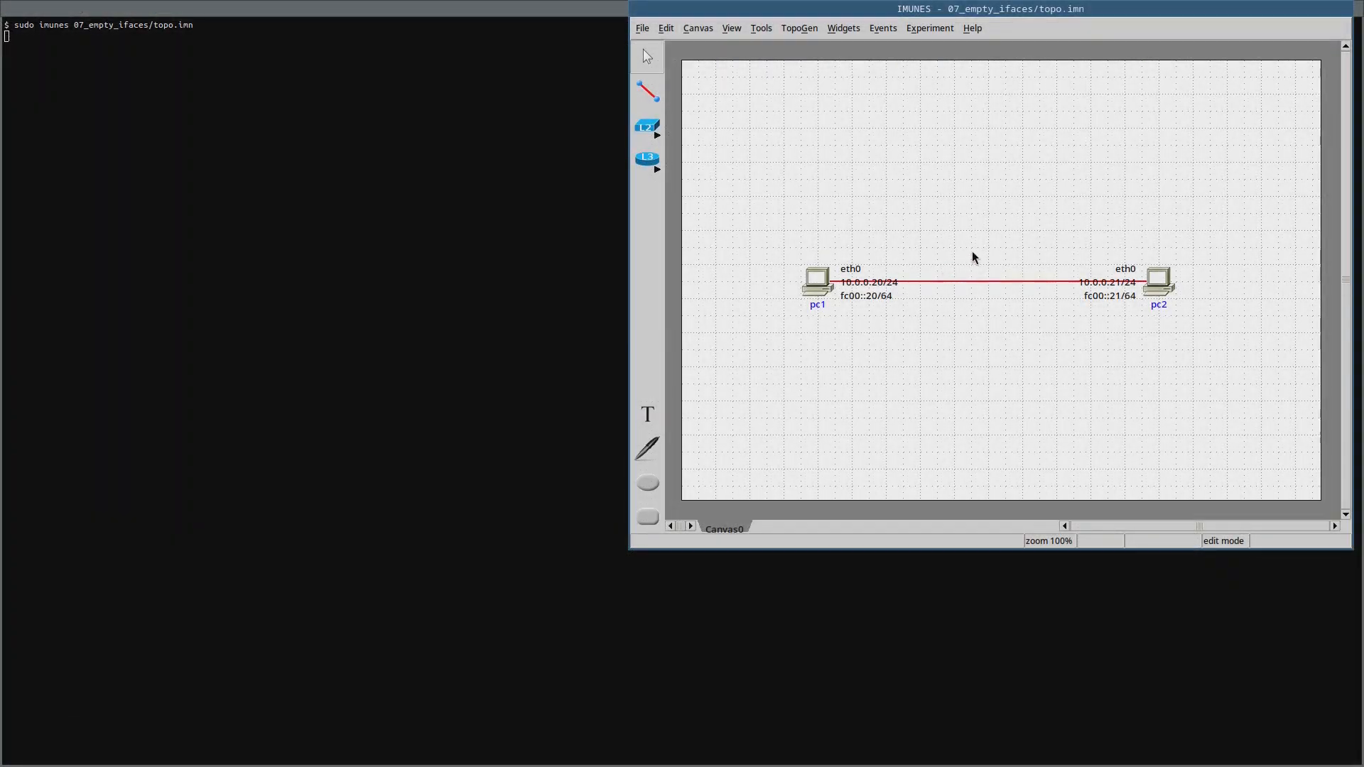
Make the link between pc1 and pc2 in 07_empty_ifaces/topo.imn a direct link and execute the experiment
right_click(976, 284)
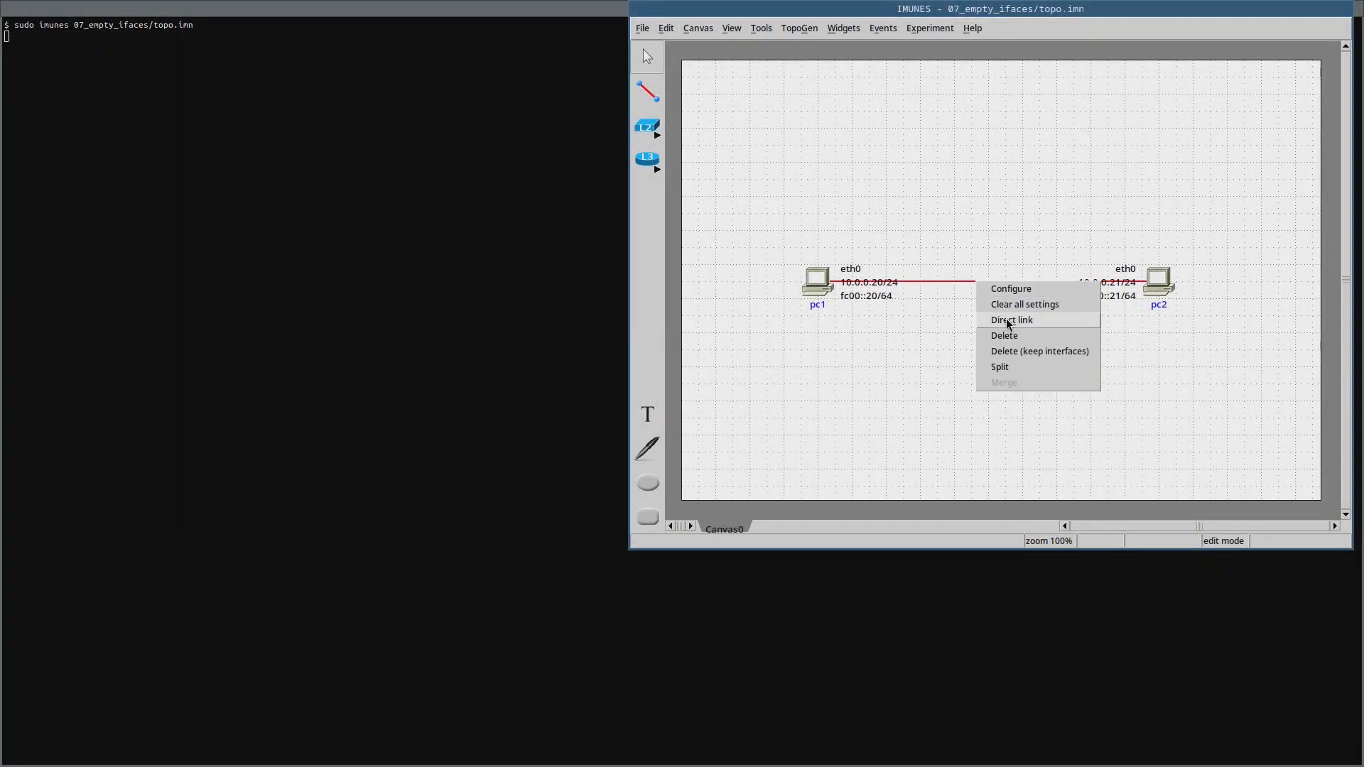
left_click(1006, 319)
left_click(923, 30)
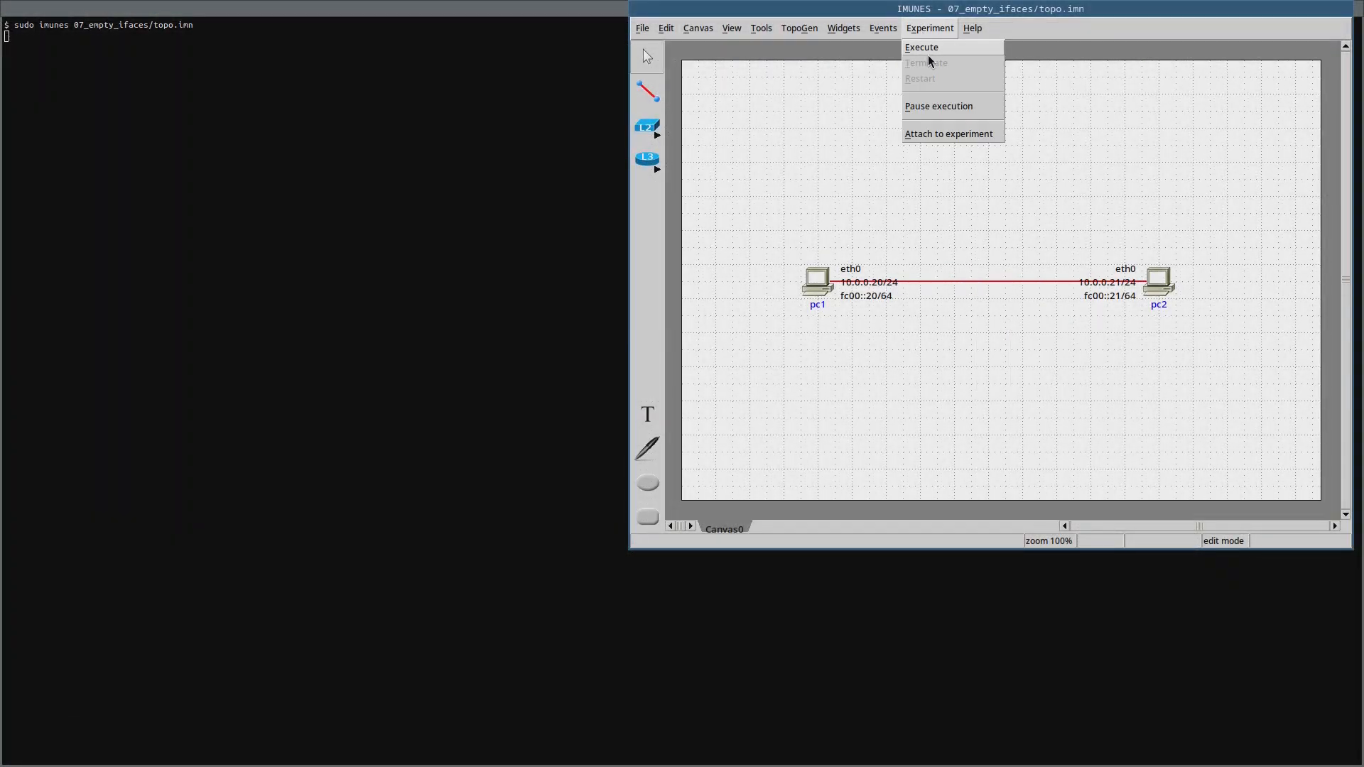
left_click(929, 51)
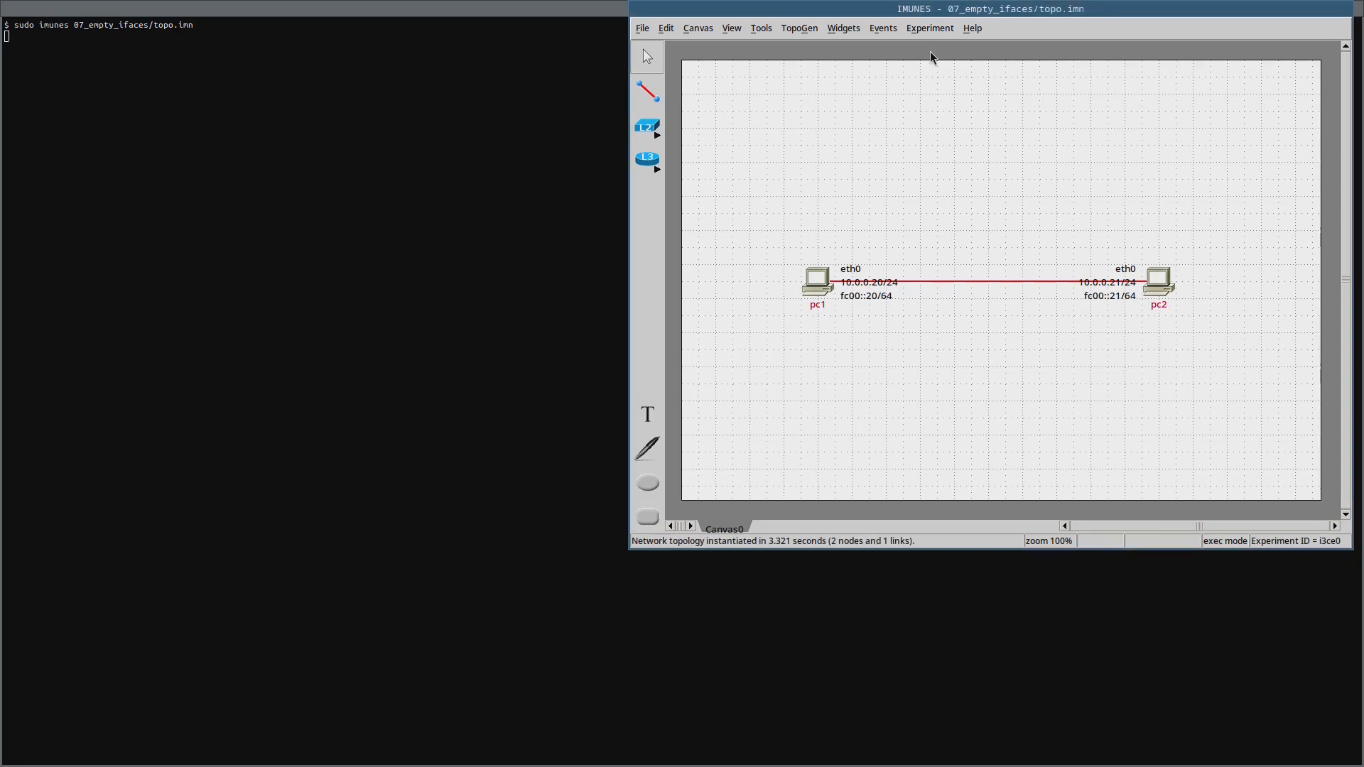
Delete the direct link between pc1 and pc2 and list pc1's remaining interfaces with "ip a" in its console
right_click(980, 281)
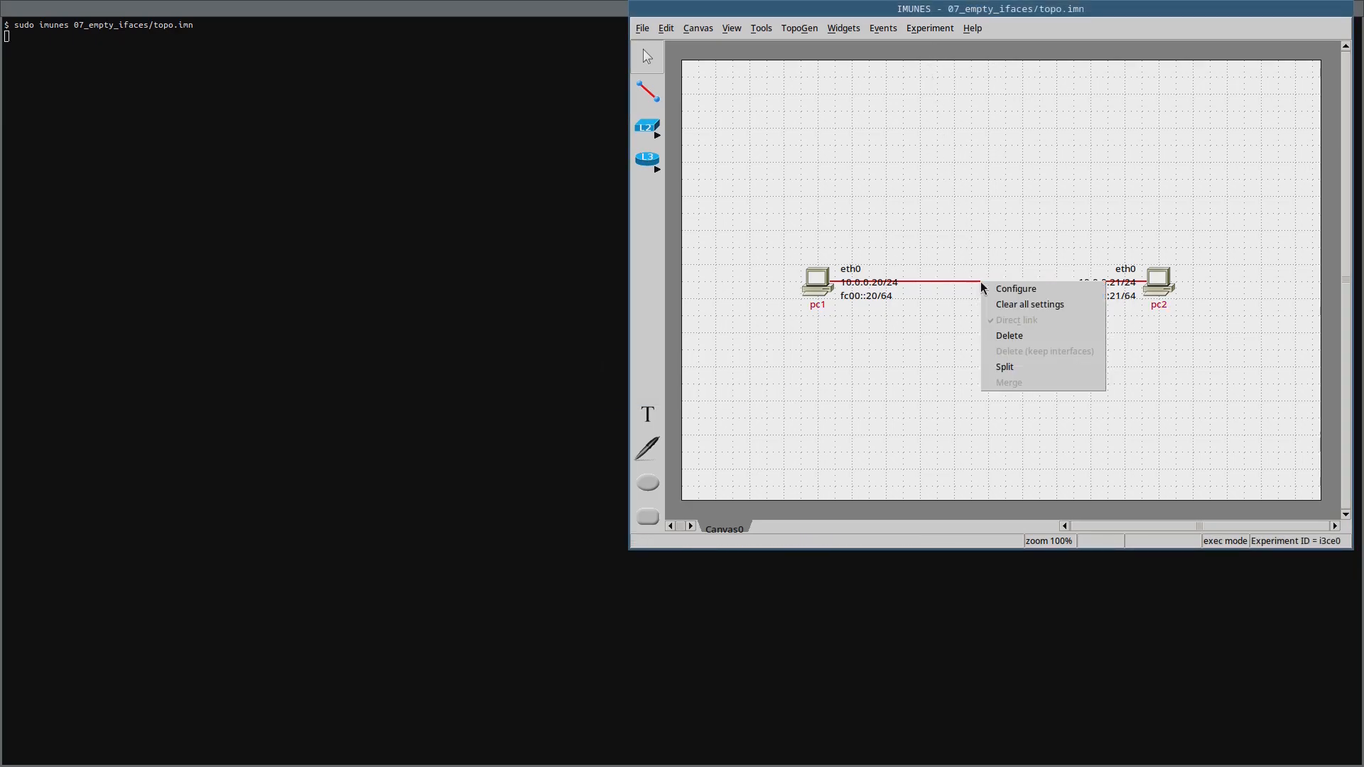
left_click(1024, 338)
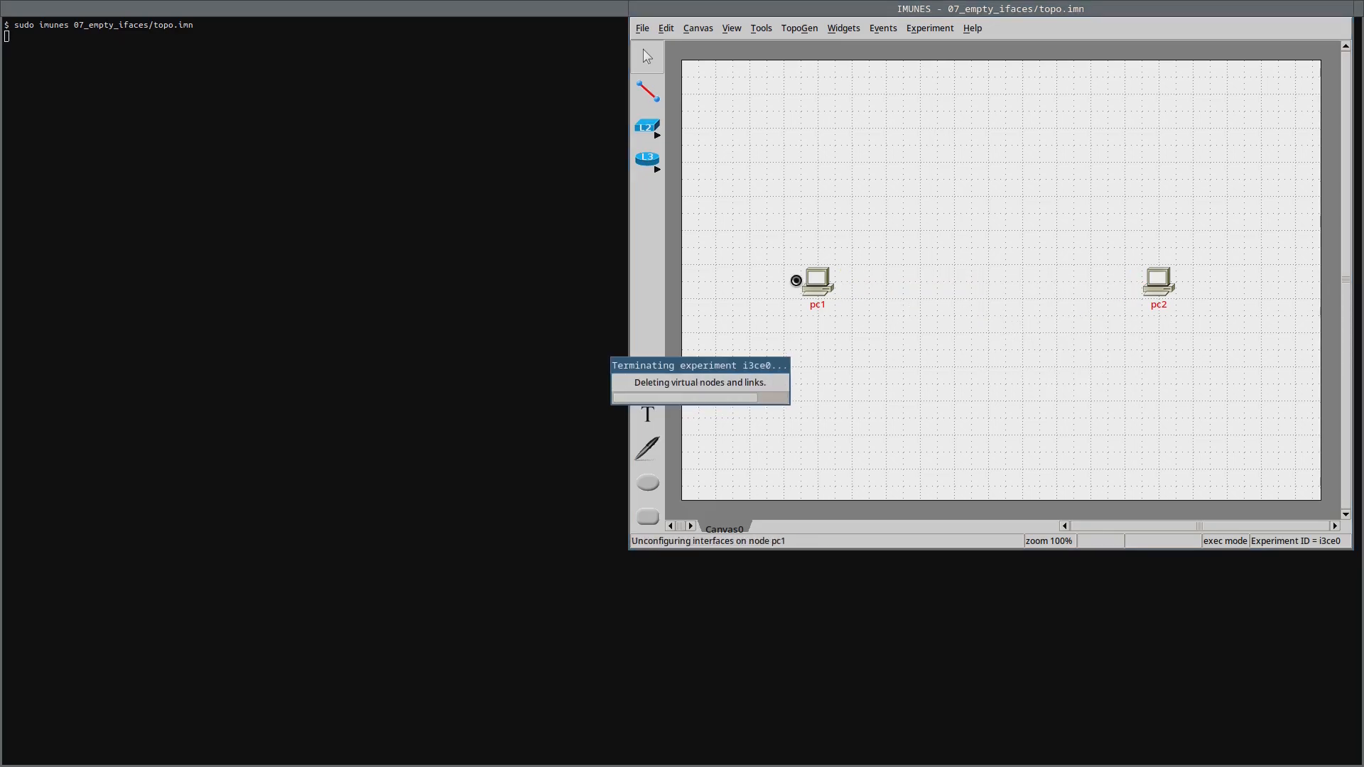
double_click(816, 279)
type("ip")
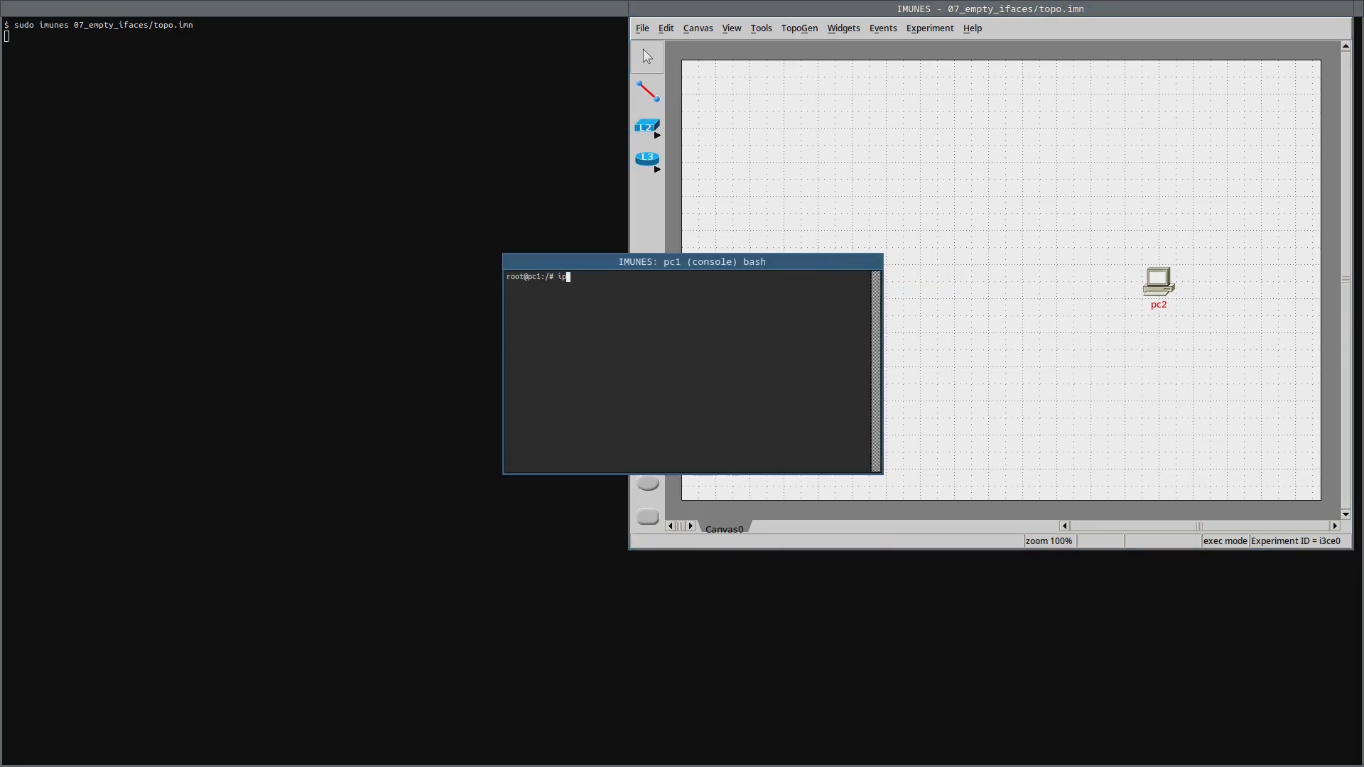
type(" a")
key("Return")
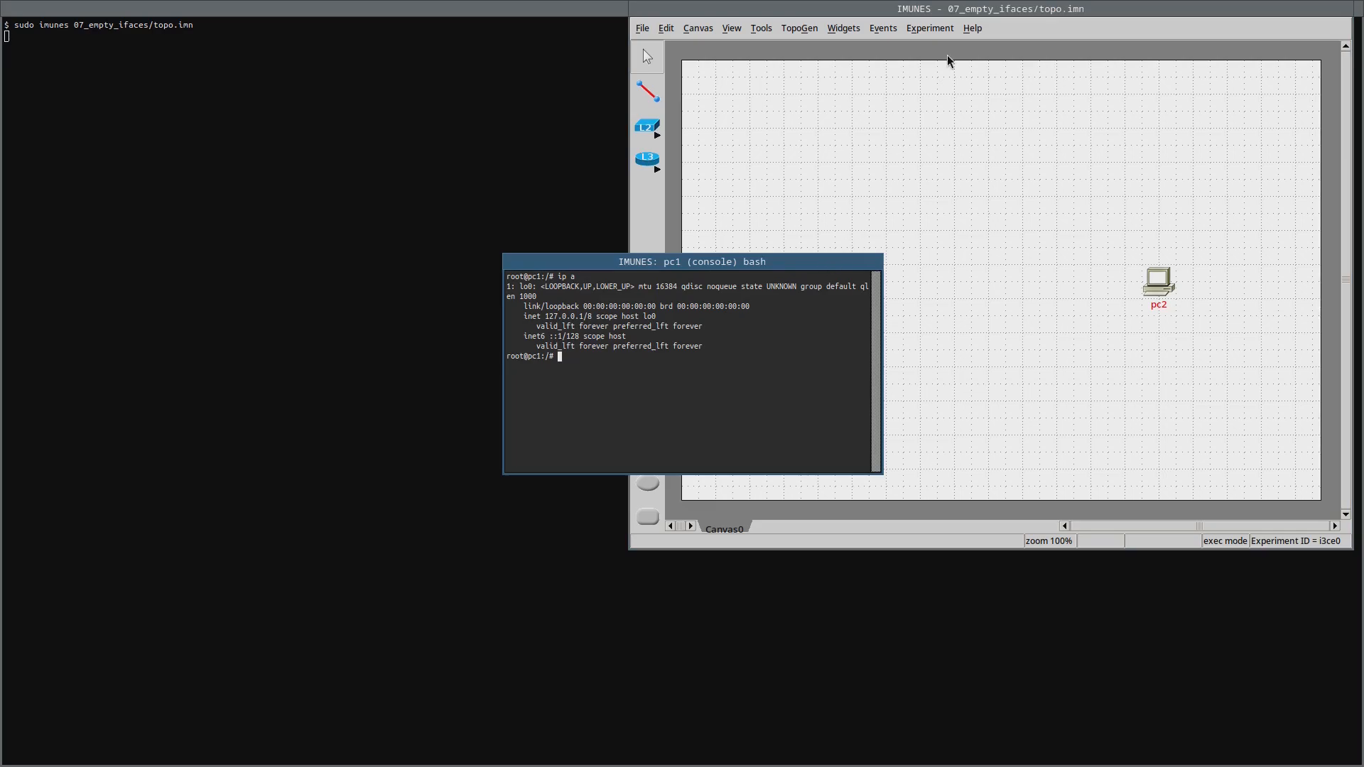
Terminate the running 07_empty_ifaces/topo.imn experiment
left_click(929, 28)
left_click(933, 63)
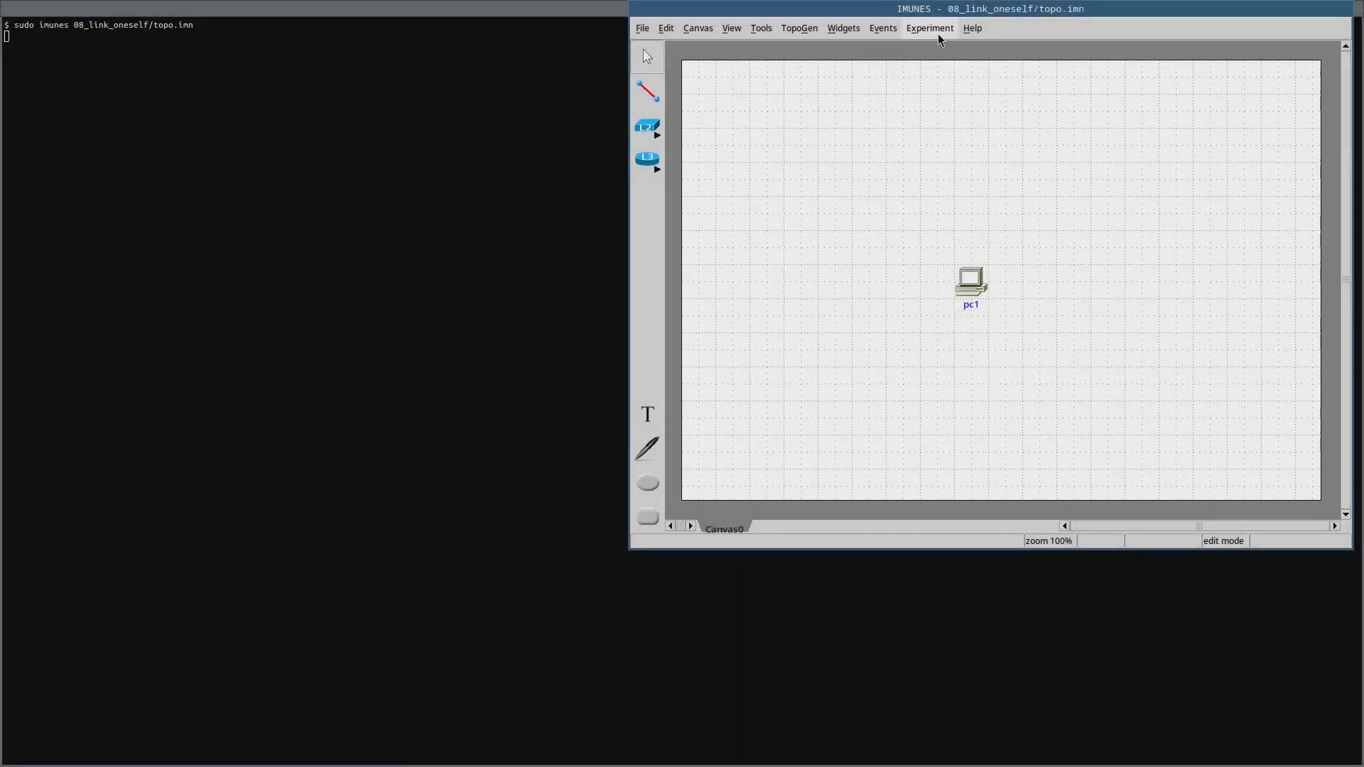
Link pc1 to itself in 08_link_oneself/topo.imn and move the two overlapping link ends apart, above and to either side of pc1
right_click(973, 278)
mouse_move(1081, 344)
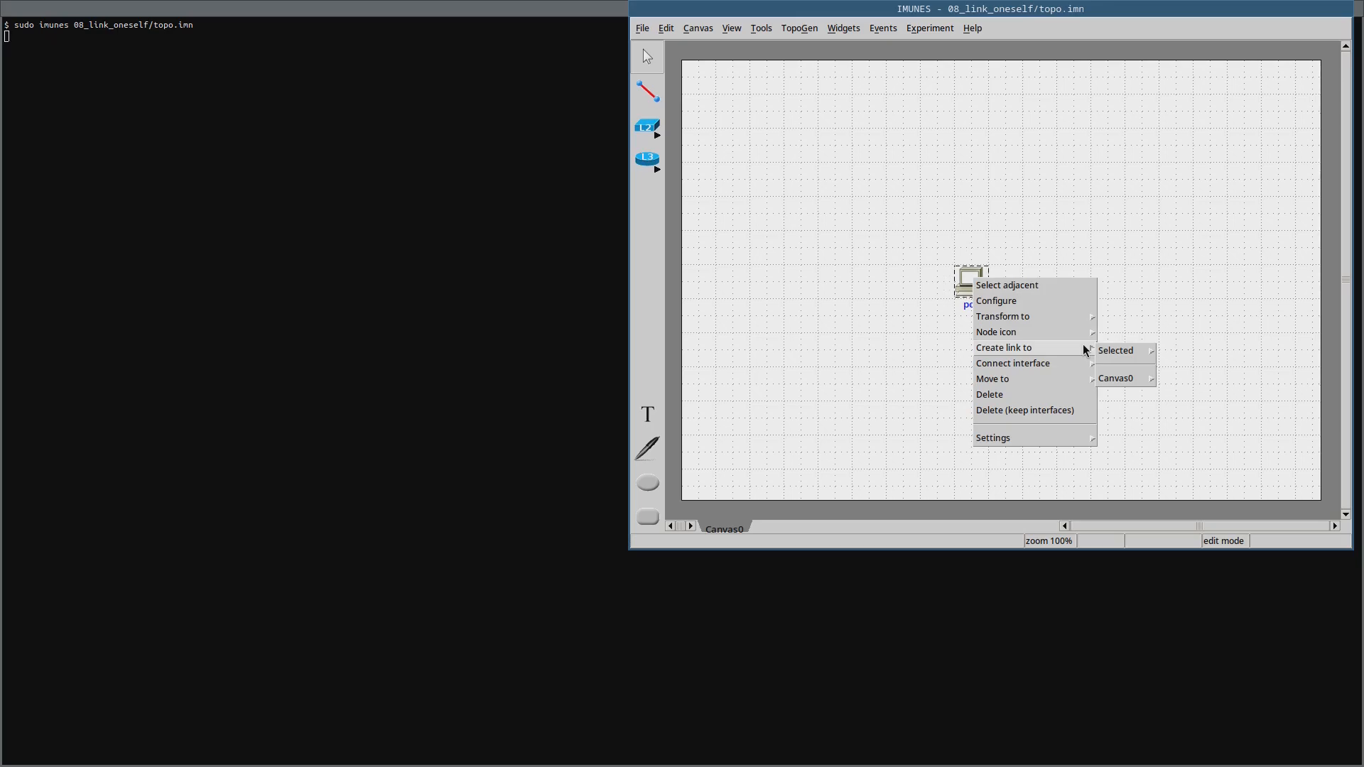
mouse_move(1140, 351)
left_click(1168, 380)
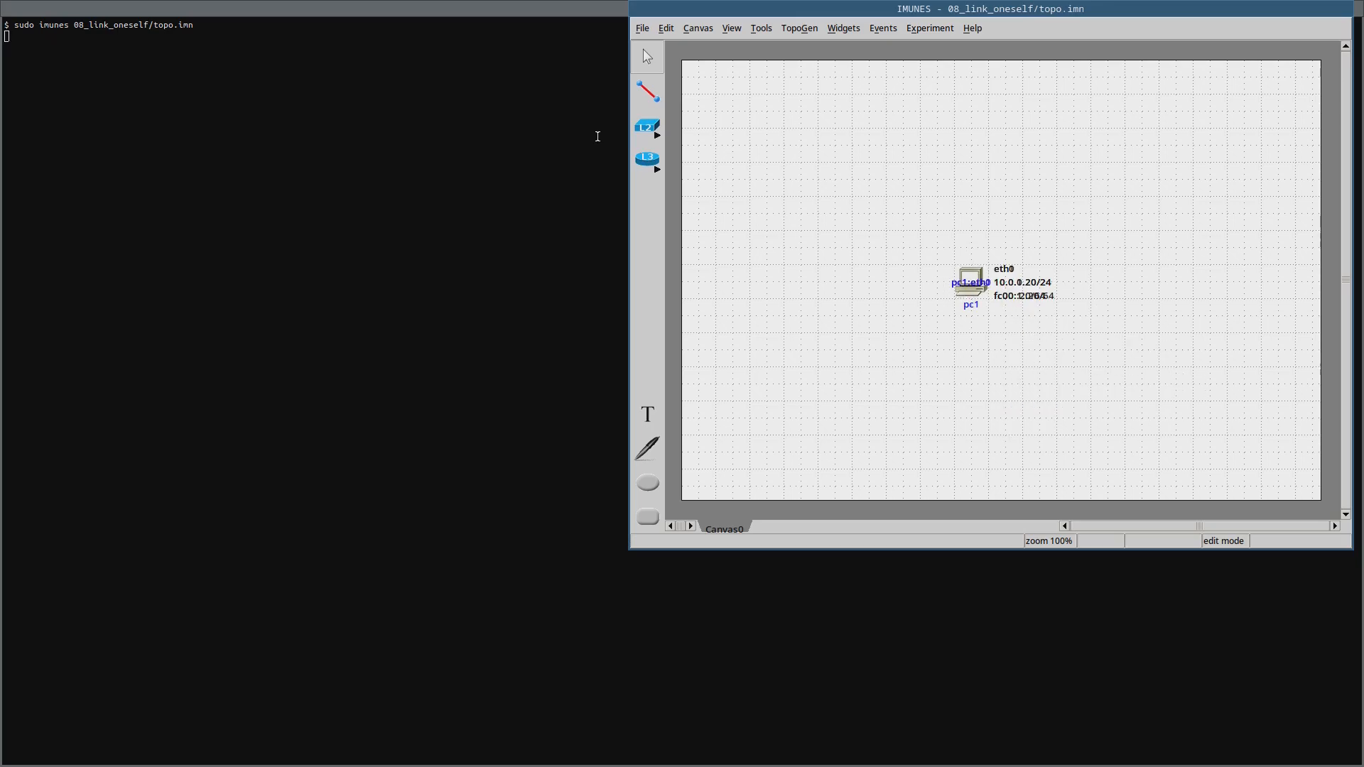
left_click_drag(970, 282, 1089, 231)
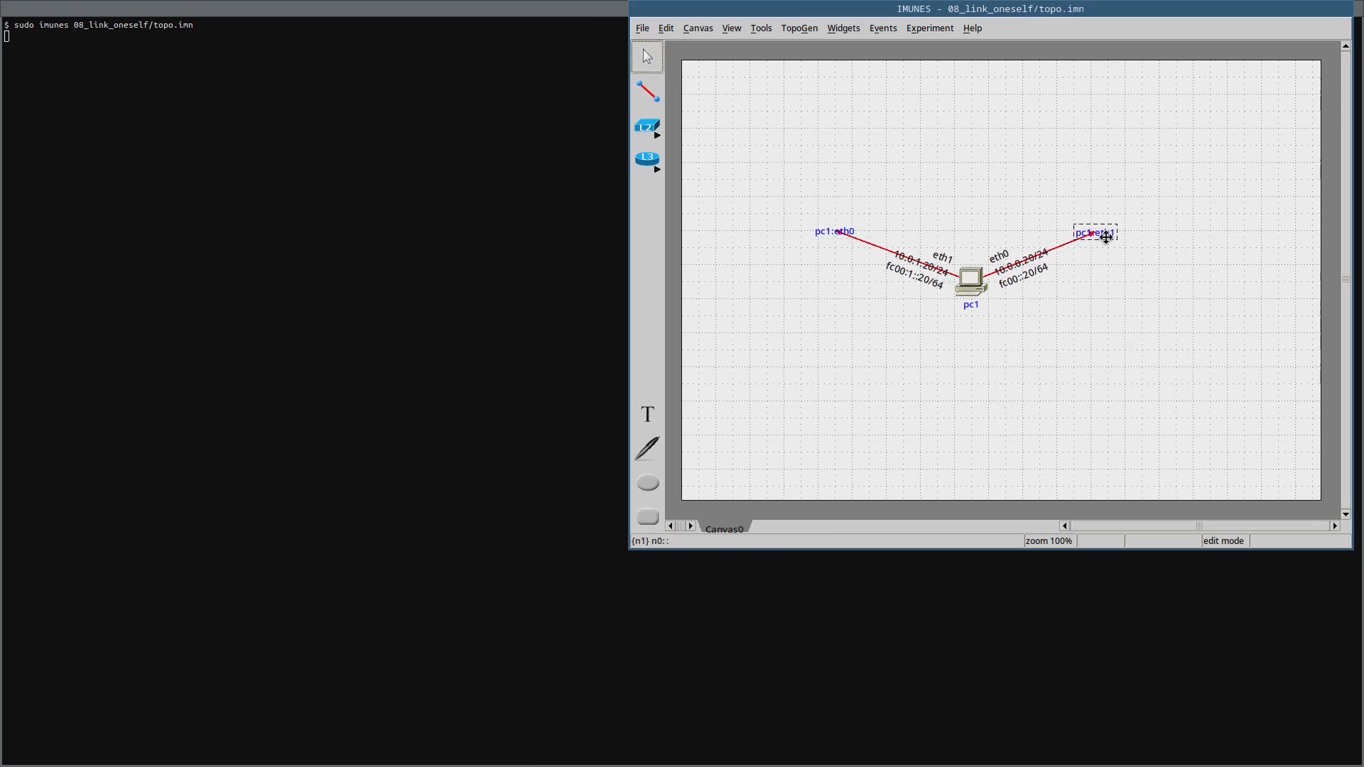
Execute the self-linked pc1 experiment and list pc1's interfaces with "ip a" in its console
left_click(930, 28)
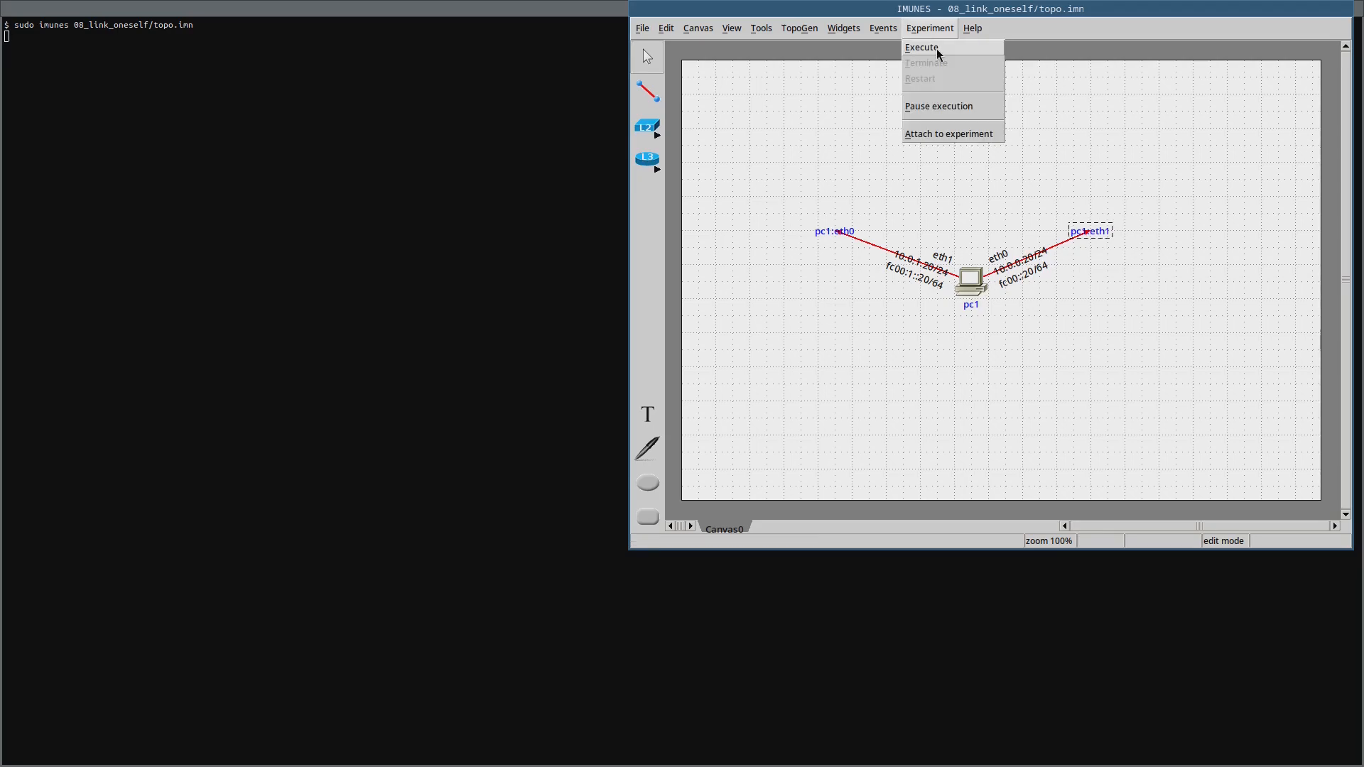
left_click(937, 44)
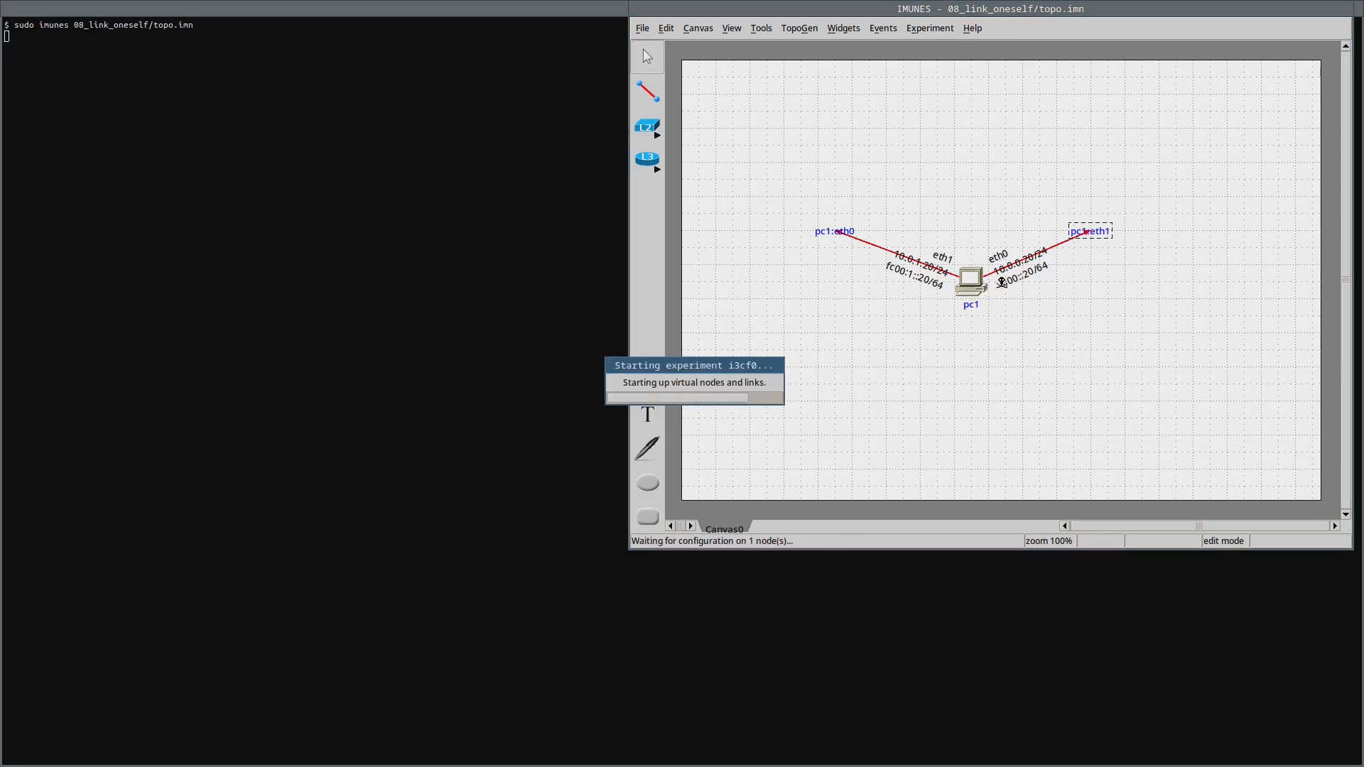
double_click(970, 284)
type("ip a")
key("Return")
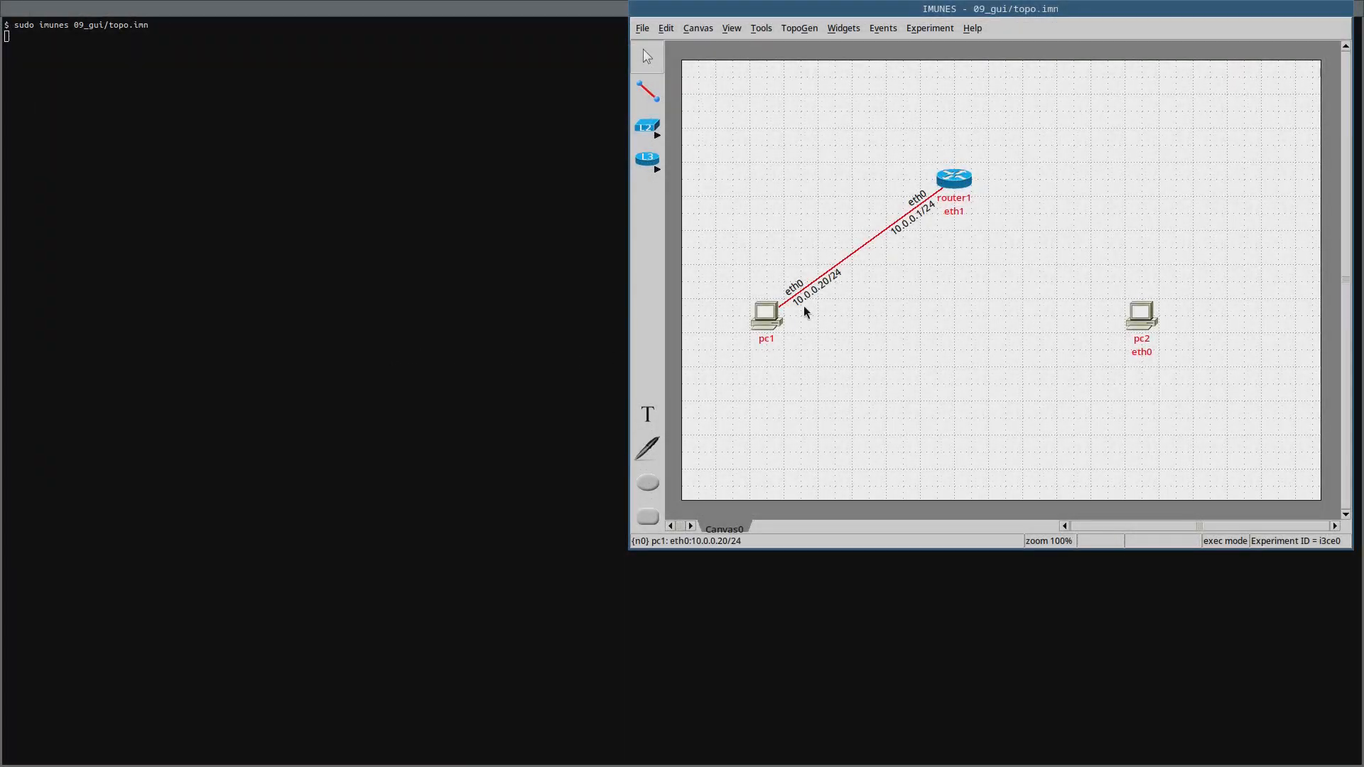
Connect router1's unconnected eth1 interface to pc2's eth0 in the running 09_gui/topo.imn experiment
right_click(949, 183)
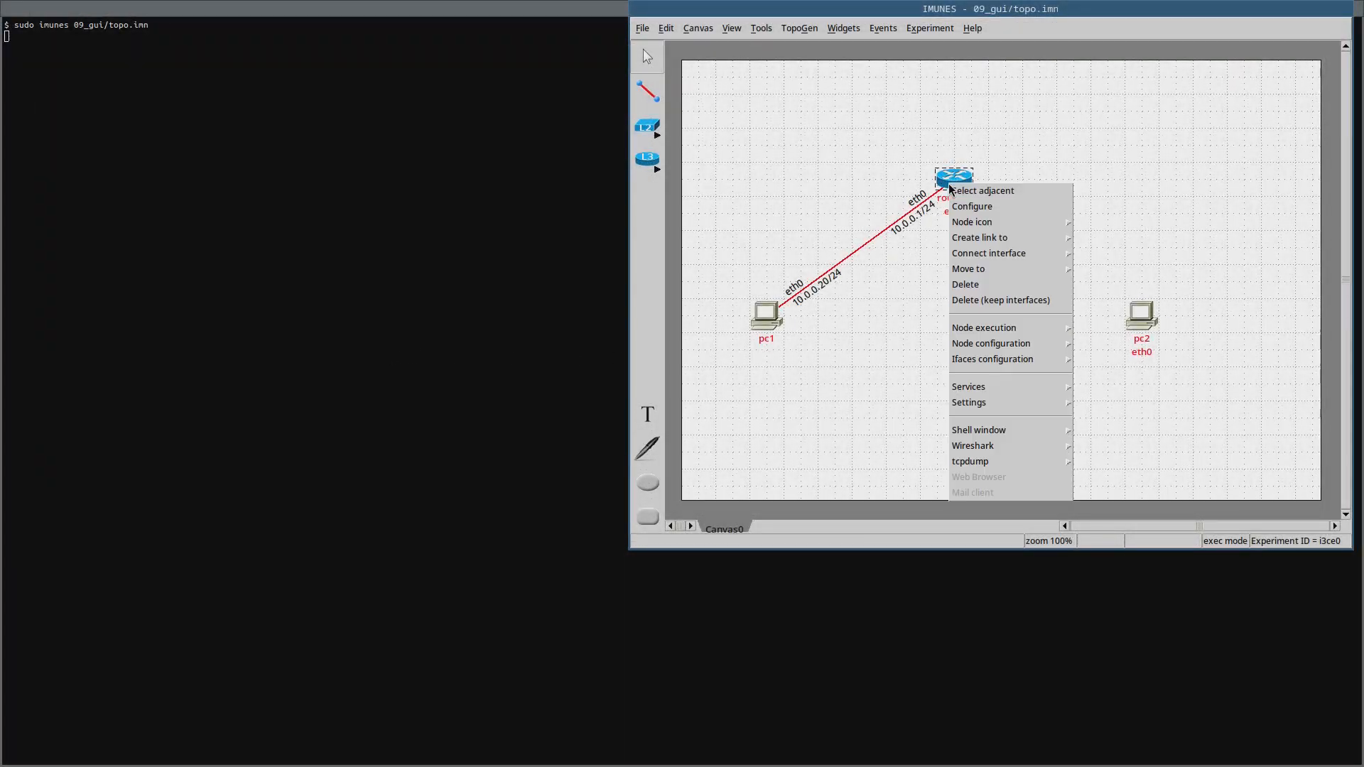
mouse_move(1017, 348)
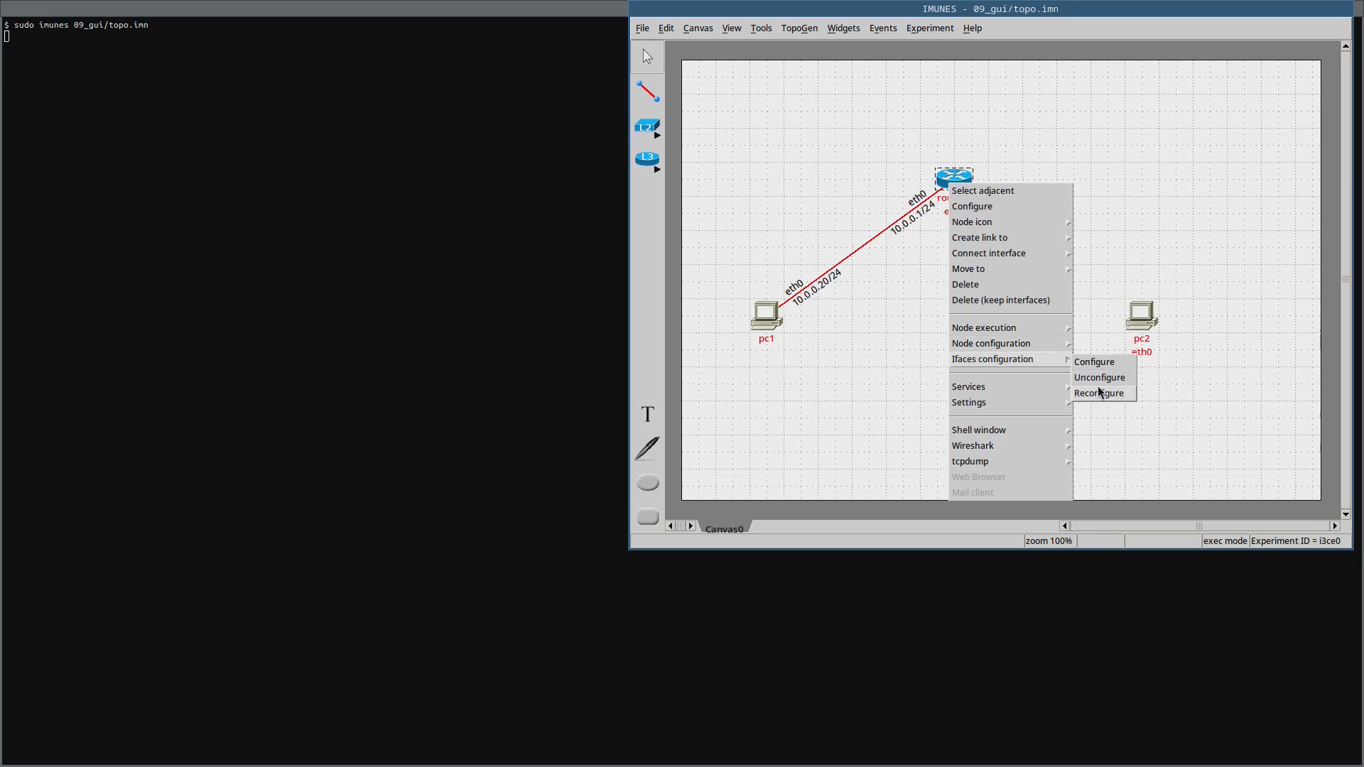
mouse_move(1003, 261)
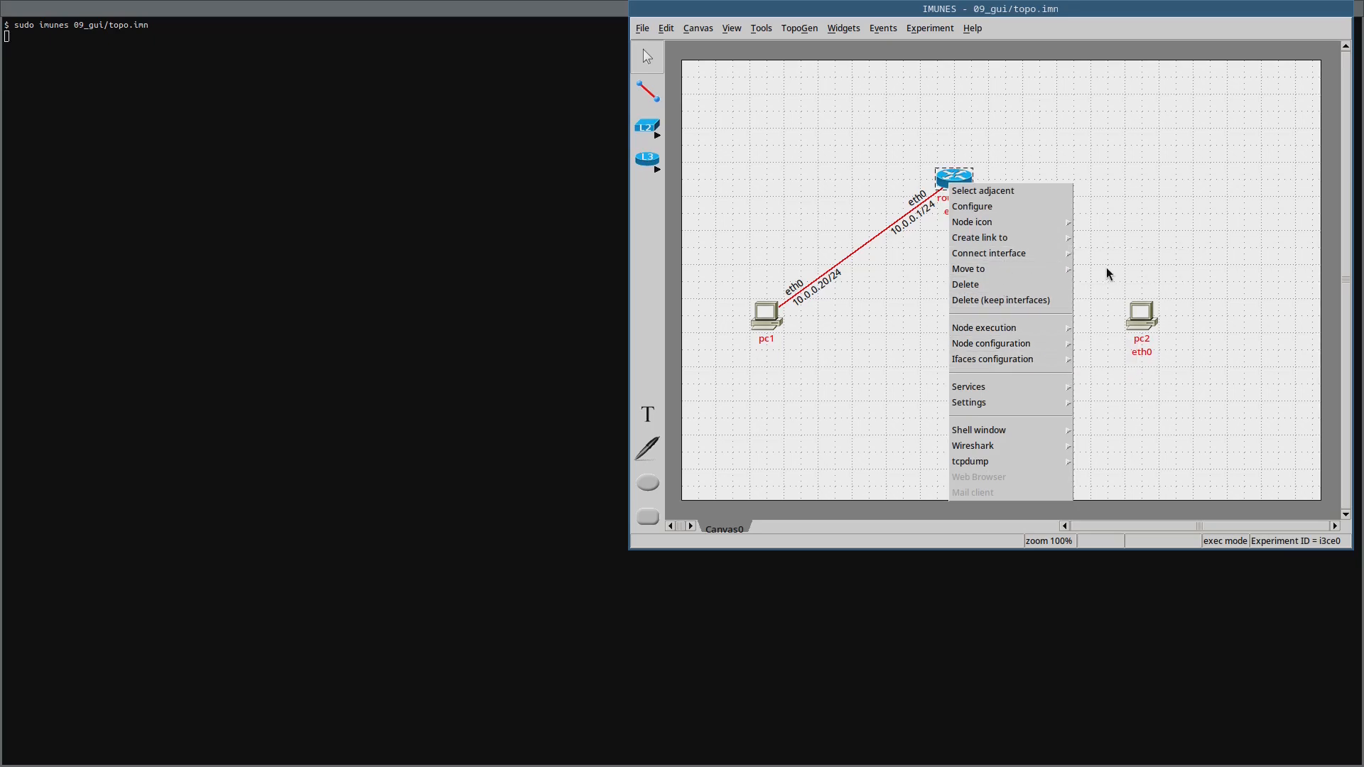
mouse_move(1114, 271)
mouse_move(1200, 276)
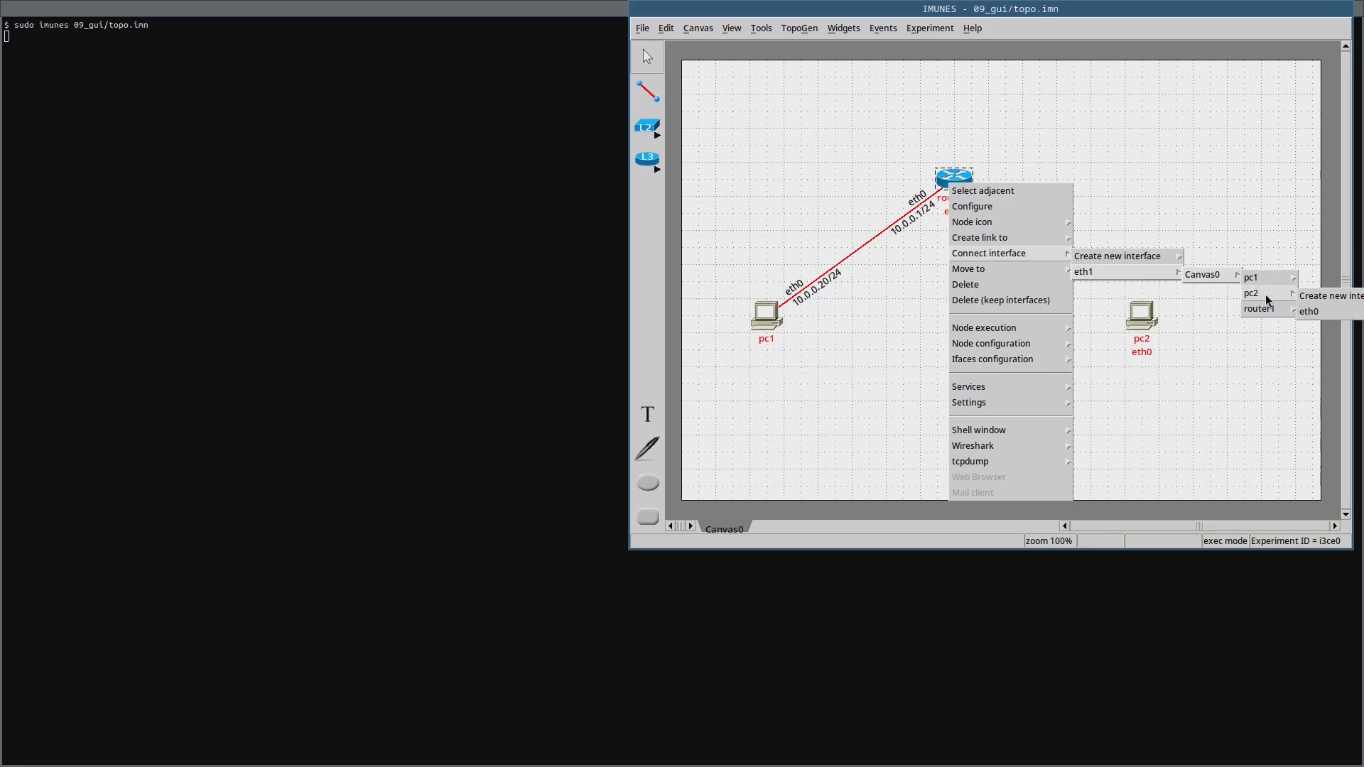
left_click(1318, 310)
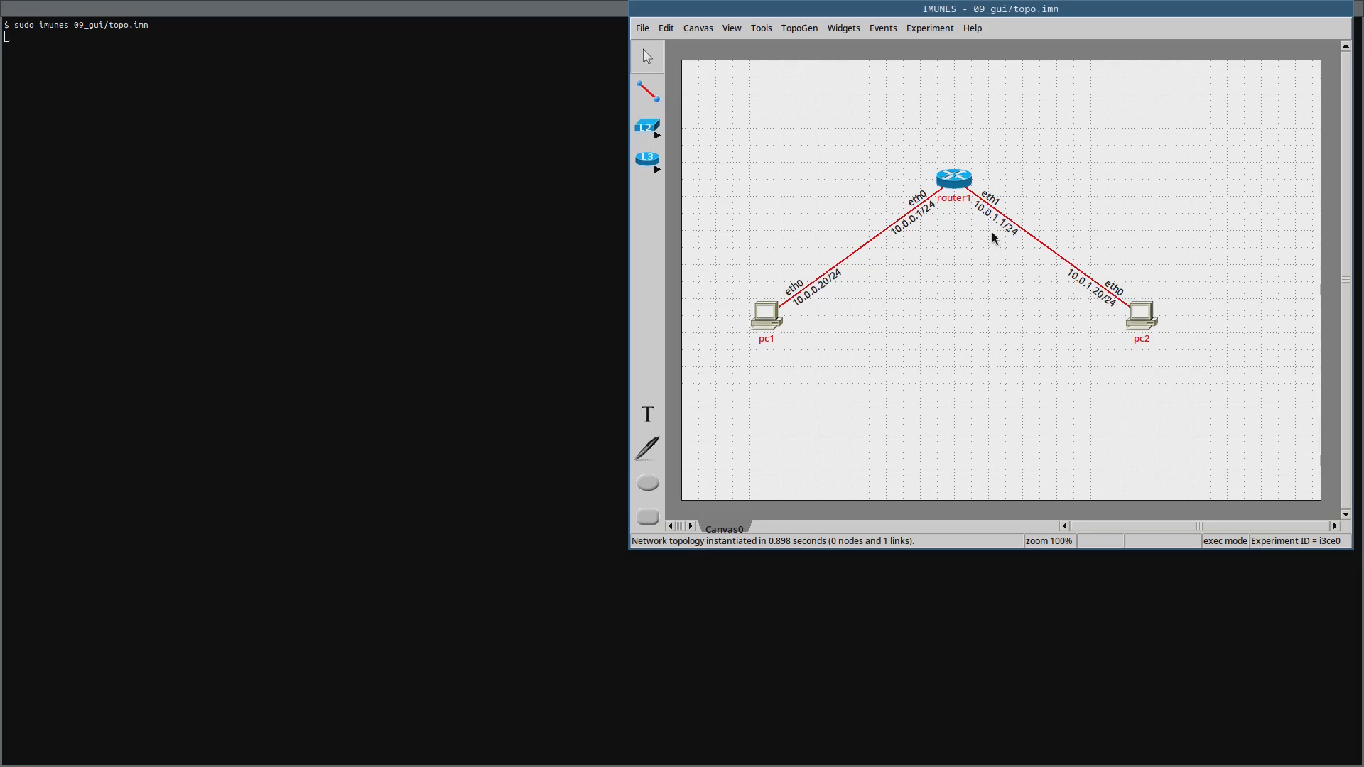
Start a tcpdump capture on all interfaces (%any) of router1 and move its console window clear of the topology
right_click(955, 179)
mouse_move(1014, 402)
mouse_move(1023, 458)
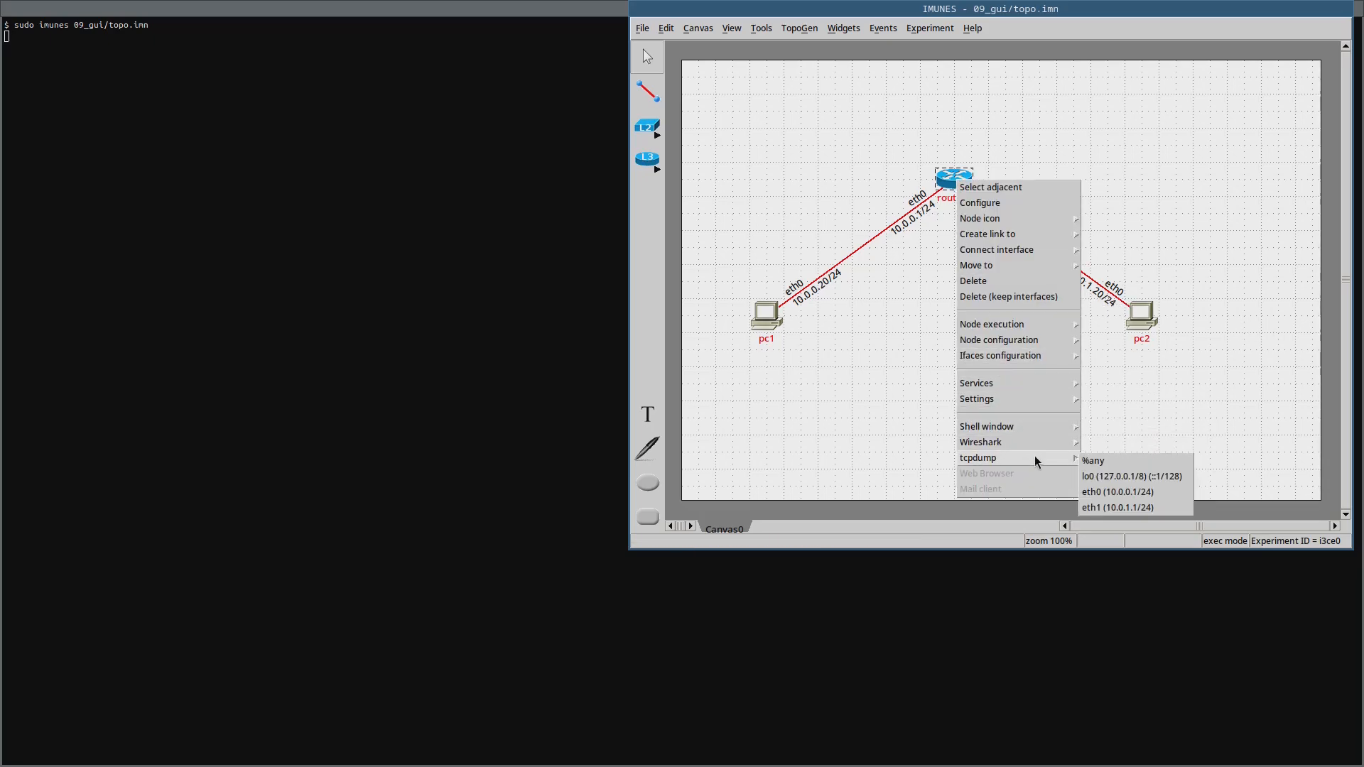
left_click(1112, 466)
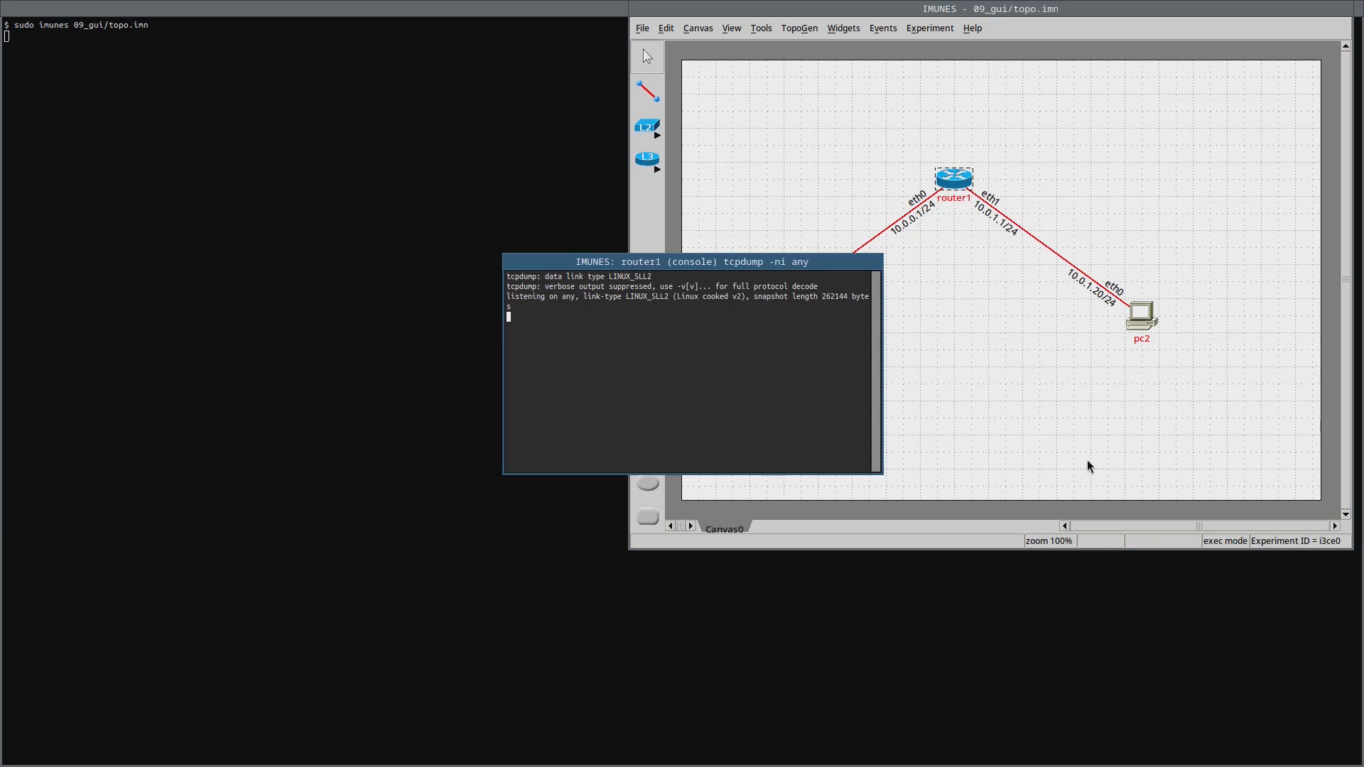
left_click_drag(802, 432, 673, 664)
Ping pc2 at 10.0.1.20 from pc1's console
double_click(781, 331)
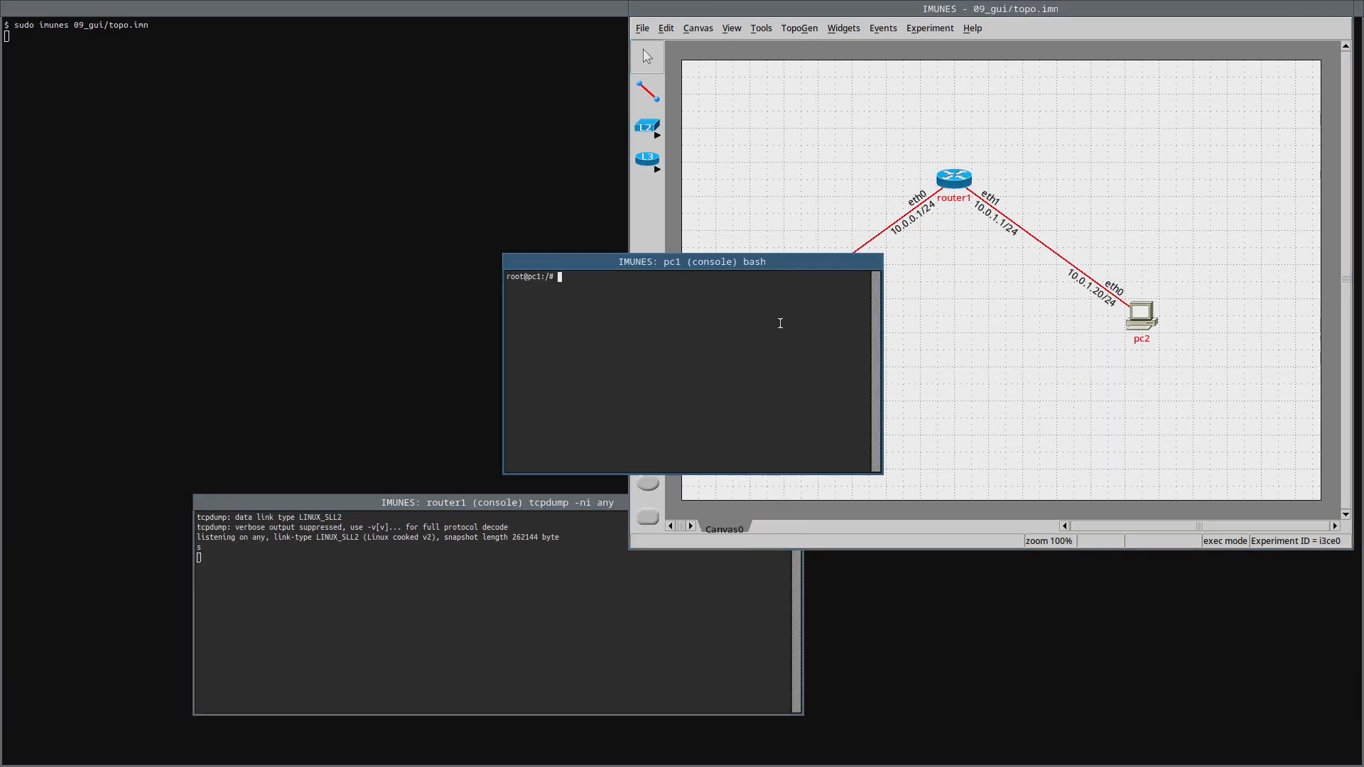
type("ping 10.0.1.20")
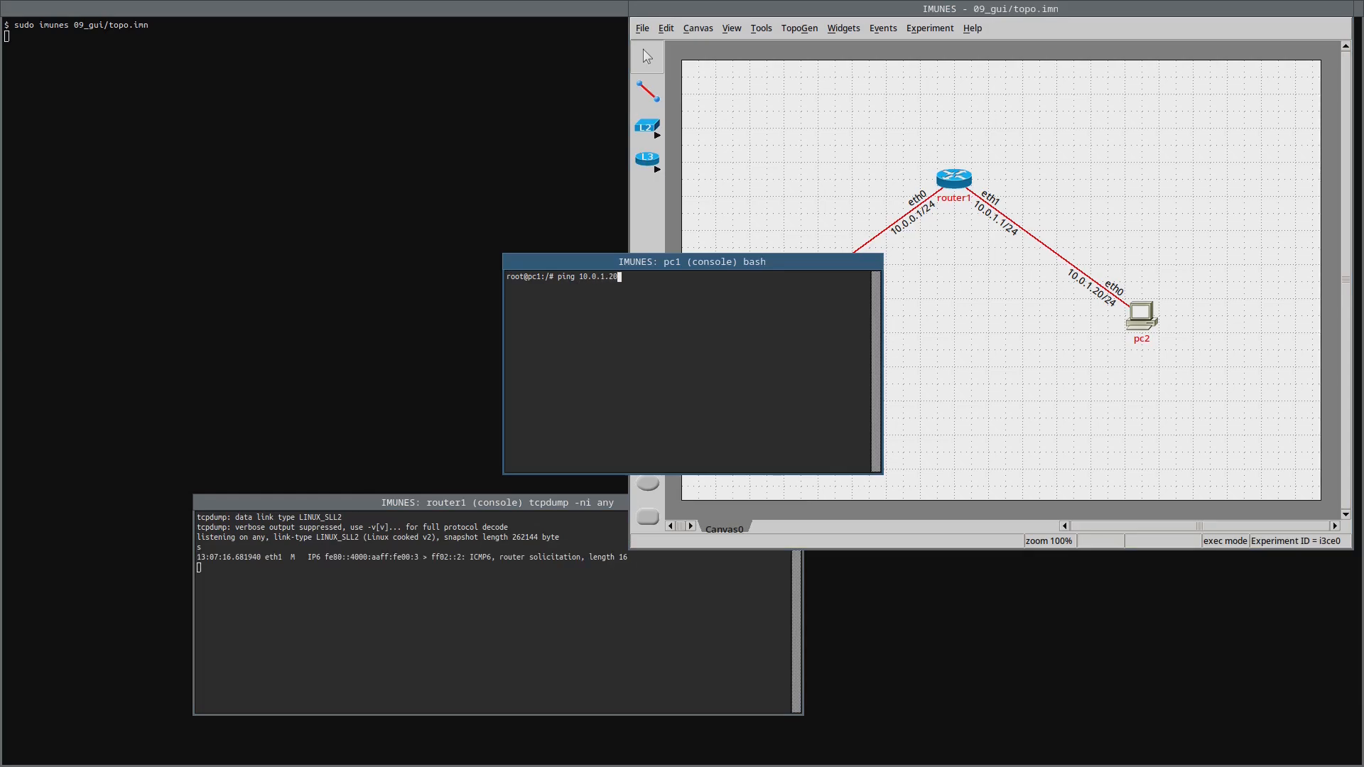
key("Return")
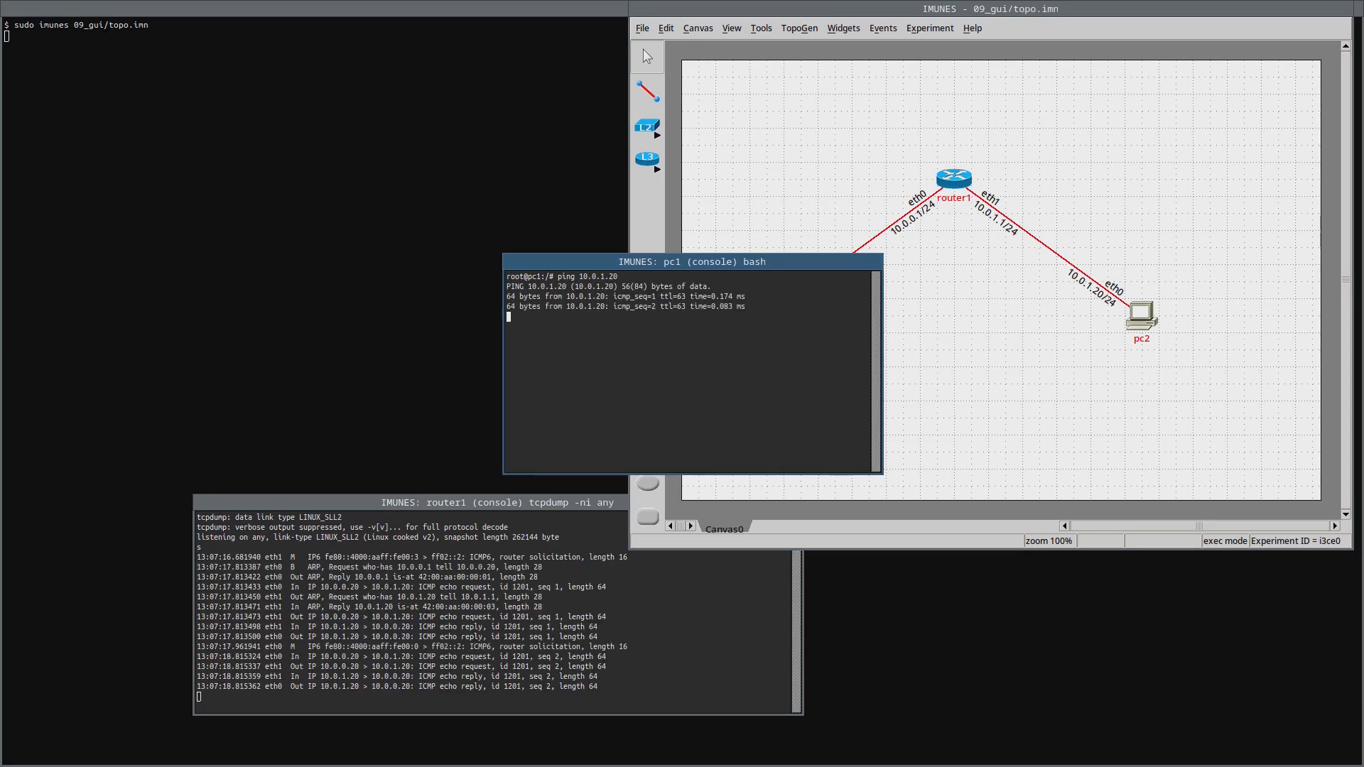